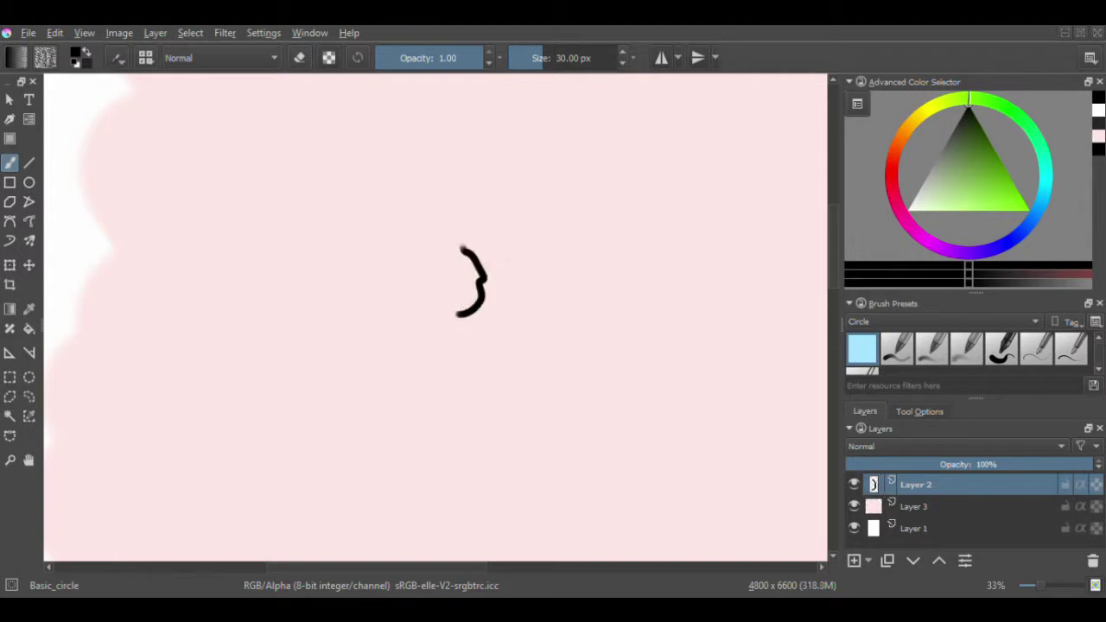
Step: Draw the grey almond-shaped eye outline and a finer line along the upper lid
{"action": "mouse_move", "coordinate": [204, 319]}
{"action": "left_mouse_down"}
{"action": "mouse_move", "coordinate": [519, 341]}
{"action": "mouse_move", "coordinate": [214, 346]}
{"action": "left_mouse_up"}
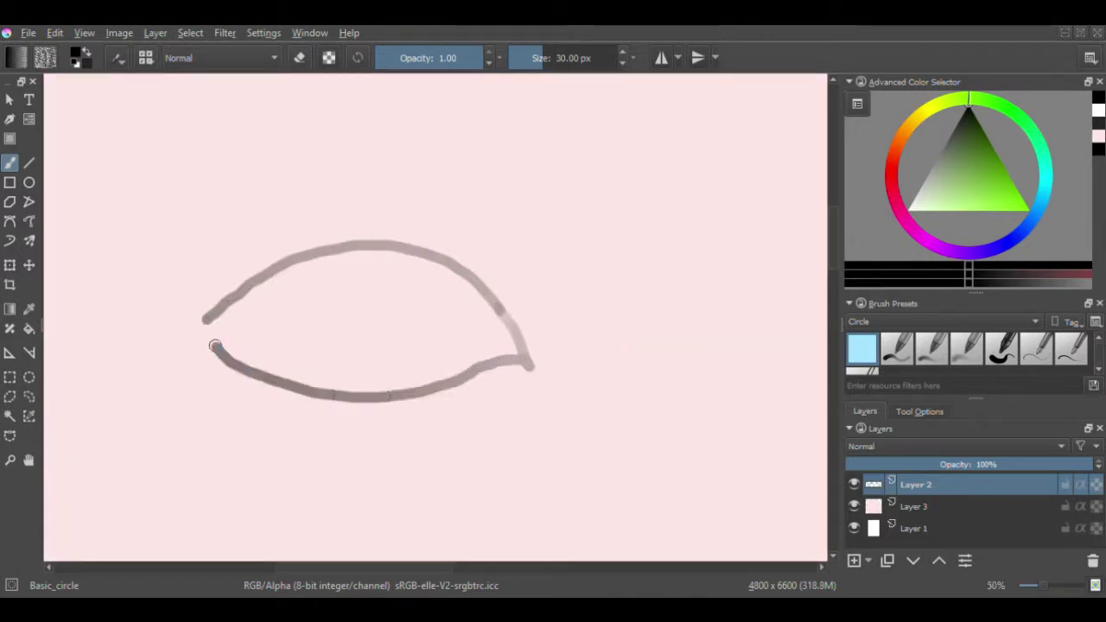
{"action": "key", "text": "bracketleft"}
{"action": "key", "text": "bracketleft"}
{"action": "key", "text": "bracketleft"}
{"action": "mouse_move", "coordinate": [519, 345]}
{"action": "left_mouse_down"}
{"action": "mouse_move", "coordinate": [444, 239]}
{"action": "mouse_move", "coordinate": [382, 217]}
{"action": "mouse_move", "coordinate": [216, 263]}
{"action": "mouse_move", "coordinate": [373, 370]}
{"action": "left_mouse_up"}
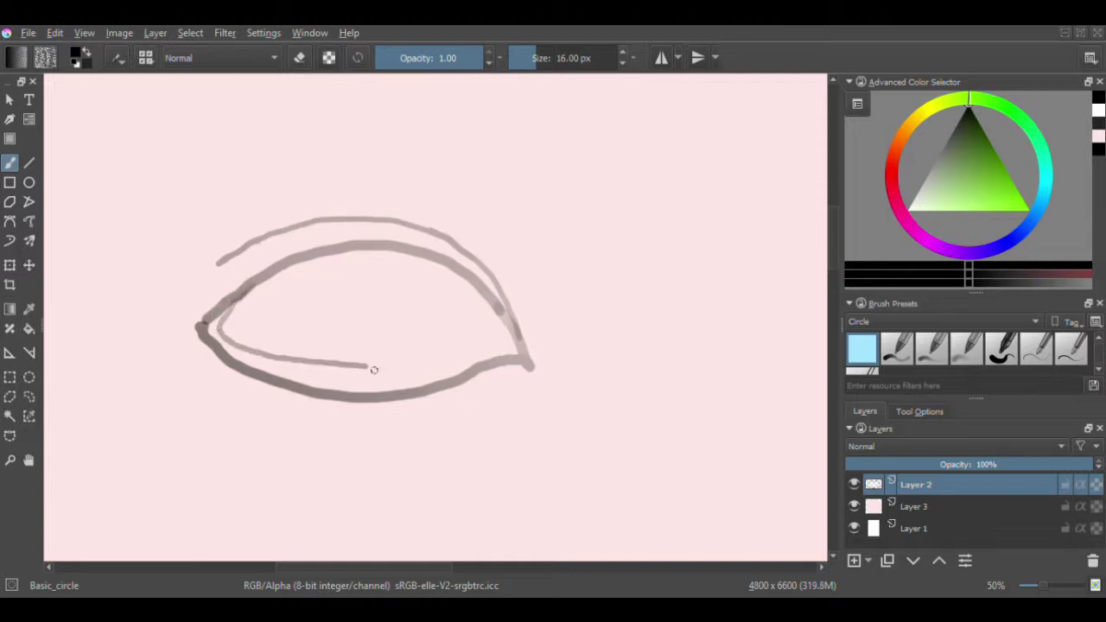
{"action": "key", "text": "ctrl+z"}
Step: Add short lid strokes at the inner and outer corners and the inner lower-lid line
{"action": "left_click_drag", "start_coordinate": [251, 294], "coordinate": [225, 332]}
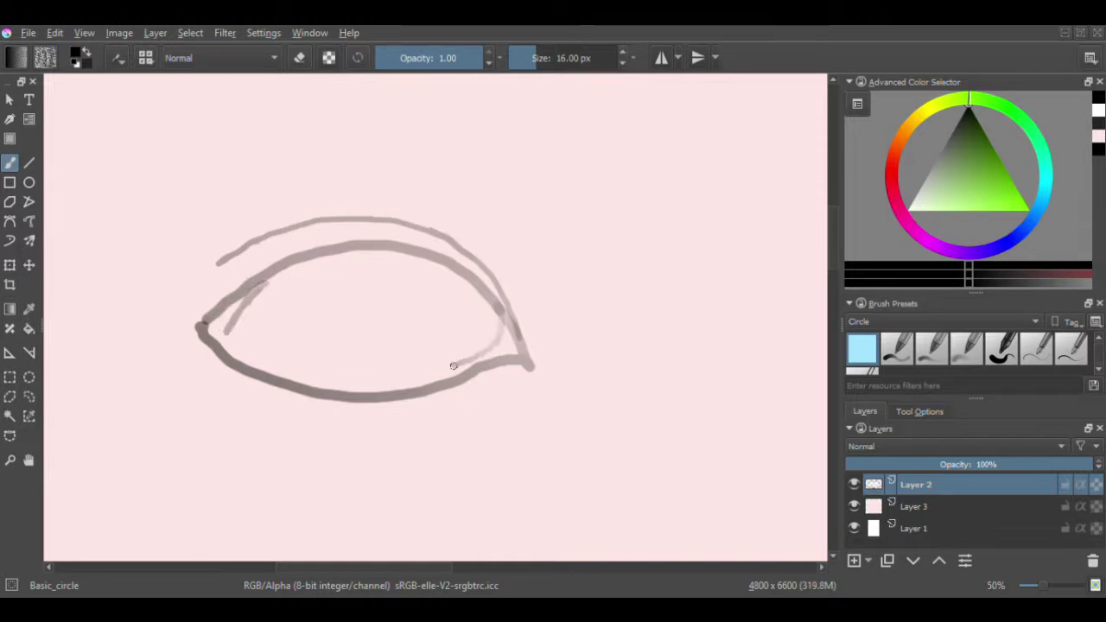
{"action": "key", "text": "ctrl+z"}
{"action": "left_click_drag", "start_coordinate": [504, 319], "coordinate": [471, 350]}
{"action": "mouse_move", "coordinate": [226, 328]}
{"action": "left_mouse_down"}
{"action": "mouse_move", "coordinate": [333, 375]}
{"action": "mouse_move", "coordinate": [506, 347]}
{"action": "left_mouse_up"}
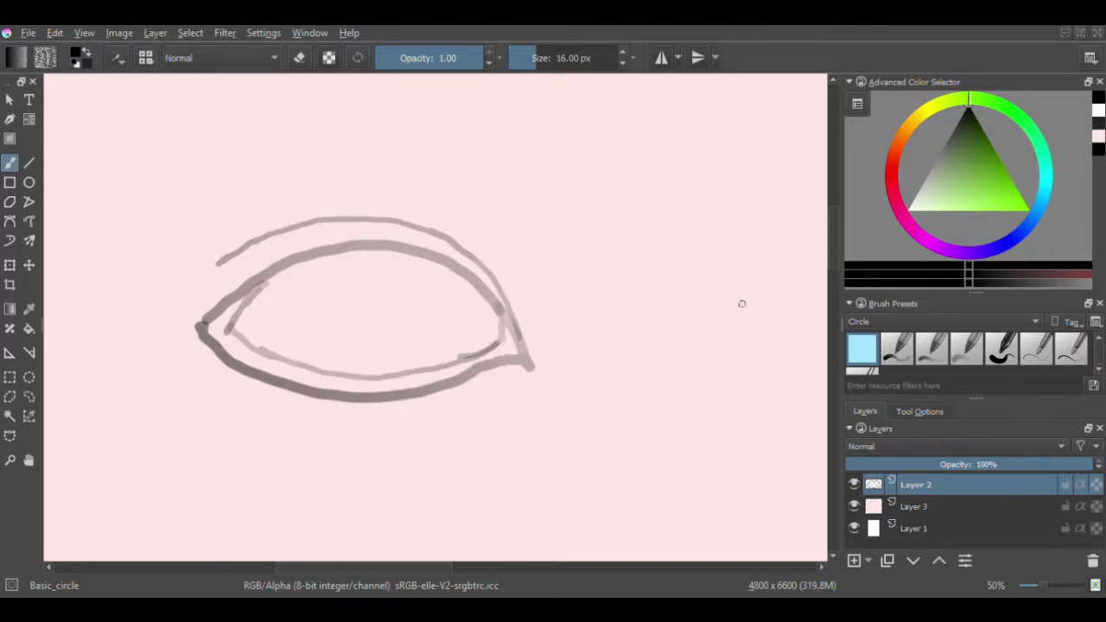
{"action": "key", "text": "x"}
{"action": "key", "text": "Page_Down"}
Step: Paint the eye interior white on Layer 3, then return to Layer 2
{"action": "mouse_move", "coordinate": [355, 303]}
{"action": "left_mouse_down"}
{"action": "mouse_move", "coordinate": [407, 277]}
{"action": "mouse_move", "coordinate": [388, 349]}
{"action": "mouse_move", "coordinate": [409, 271]}
{"action": "mouse_move", "coordinate": [381, 350]}
{"action": "left_mouse_up"}
{"action": "key", "text": "bracketleft"}
{"action": "key", "text": "bracketleft"}
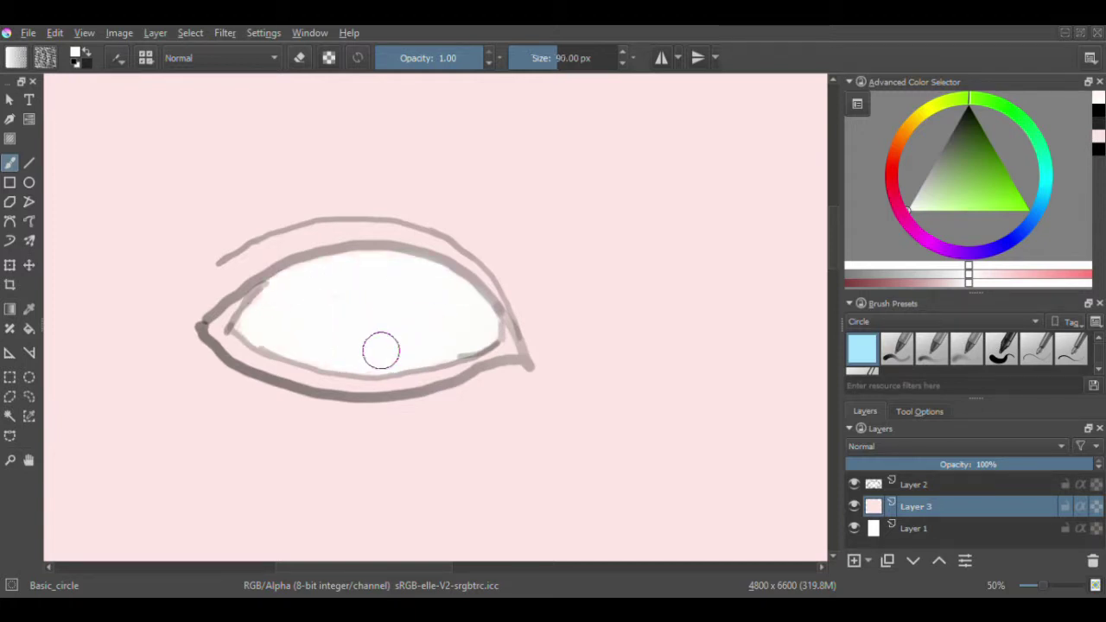
{"action": "key", "text": "Page_Up"}
{"action": "key", "text": "x"}
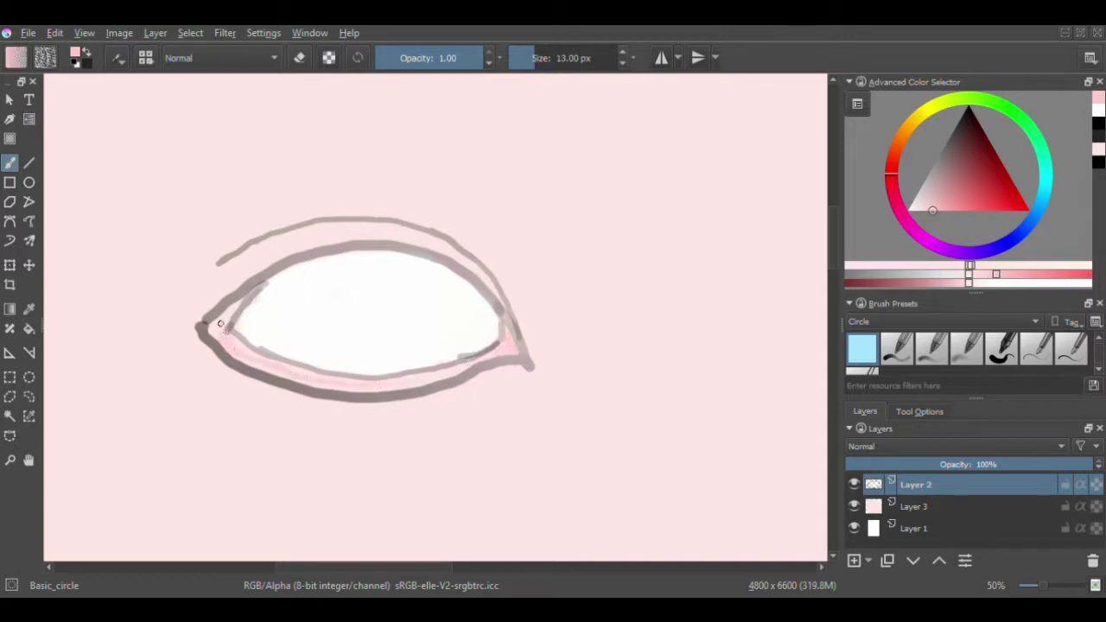
{"action": "key", "text": "d"}
Step: Draw two curved black lines marking the iris sides, redrawing the right one
{"action": "left_click_drag", "start_coordinate": [329, 255], "coordinate": [325, 369]}
{"action": "left_click_drag", "start_coordinate": [418, 255], "coordinate": [443, 350]}
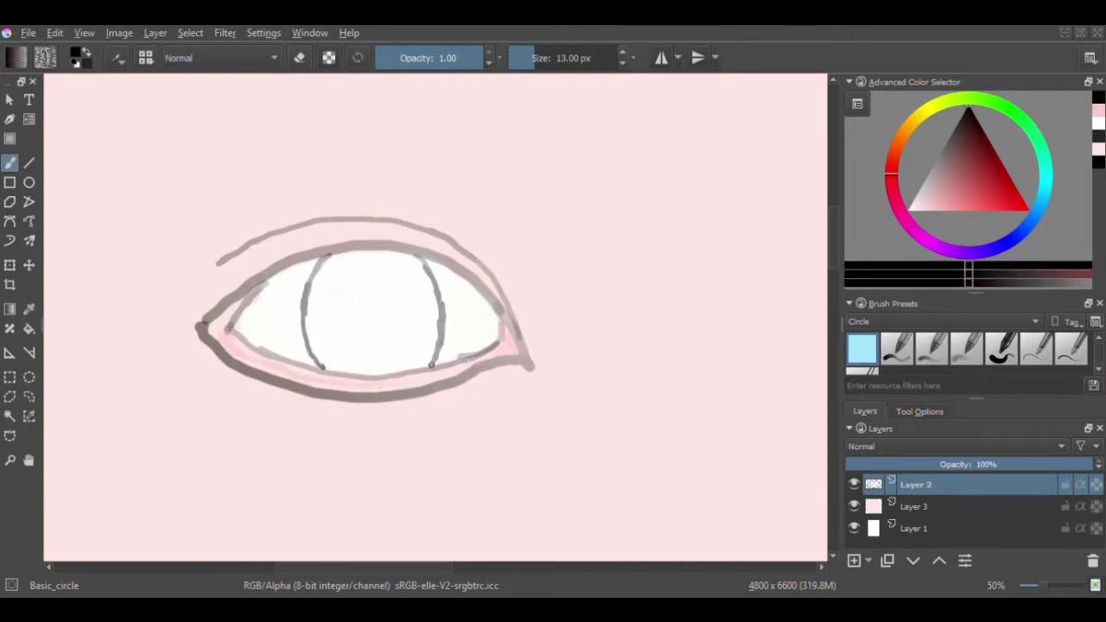
{"action": "key", "text": "ctrl+z"}
{"action": "left_click_drag", "start_coordinate": [411, 252], "coordinate": [411, 370]}
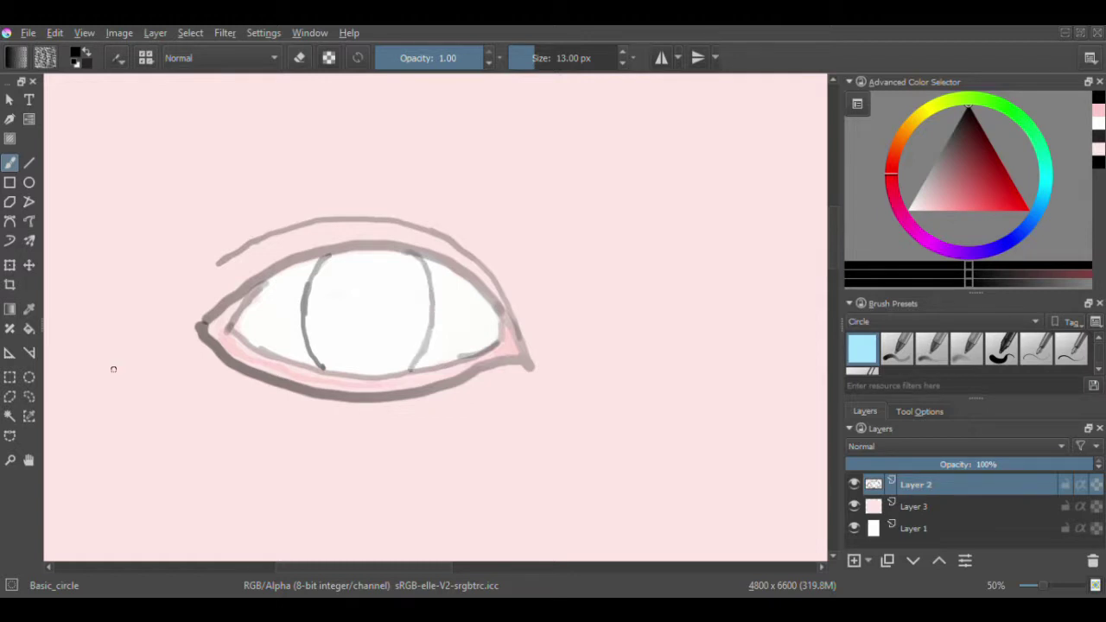
Step: Paint a light pink rim along the lower lid from the inner corner
{"action": "left_click", "coordinate": [220, 391], "text": "ctrl"}
{"action": "left_click", "coordinate": [500, 370], "text": "ctrl"}
{"action": "mouse_move", "coordinate": [501, 370]}
{"action": "left_mouse_down"}
{"action": "mouse_move", "coordinate": [508, 348]}
{"action": "mouse_move", "coordinate": [306, 383]}
{"action": "left_mouse_up"}
{"action": "left_click_drag", "start_coordinate": [215, 321], "coordinate": [469, 363]}
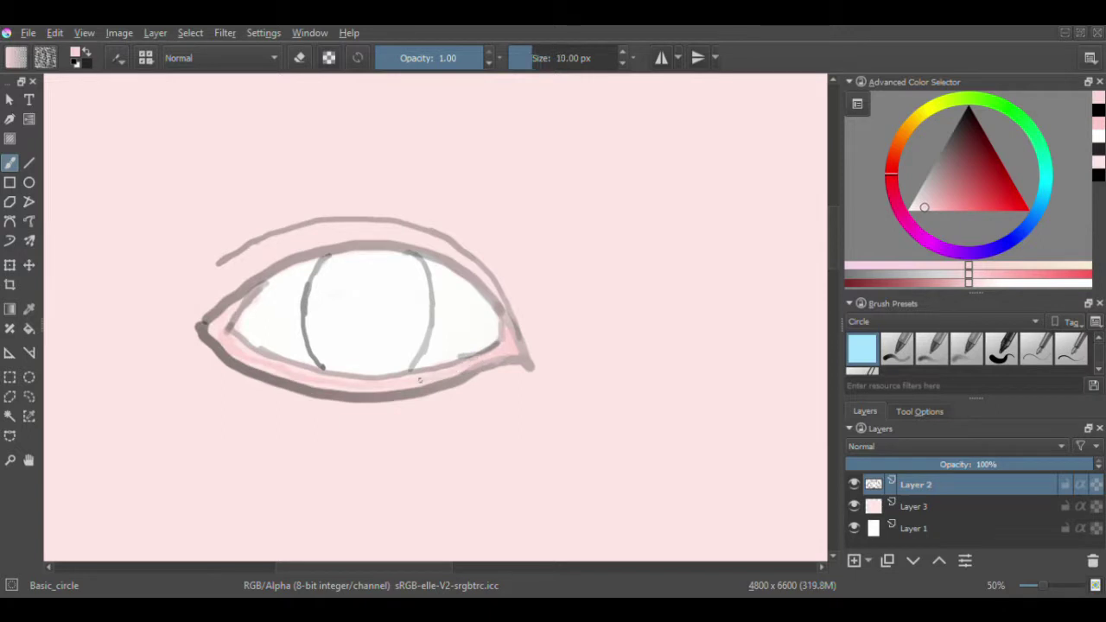
{"action": "left_click", "coordinate": [237, 308], "text": "ctrl"}
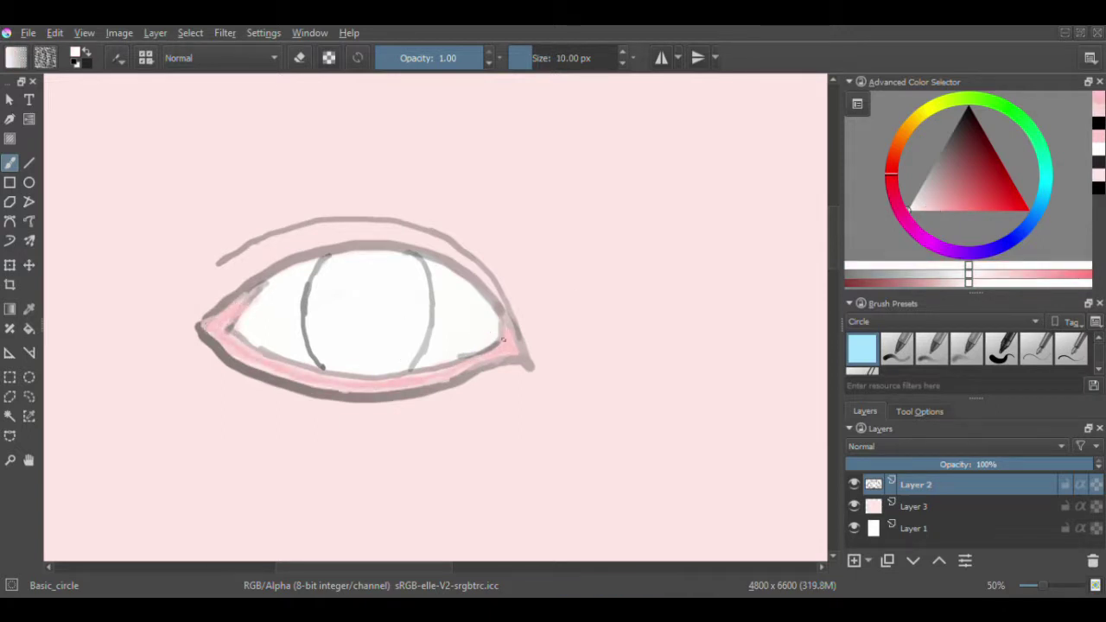
{"action": "left_click", "coordinate": [971, 109]}
Step: Erase the dark lower-lid outline with the hard eraser while zoomed in
{"action": "key", "text": "e"}
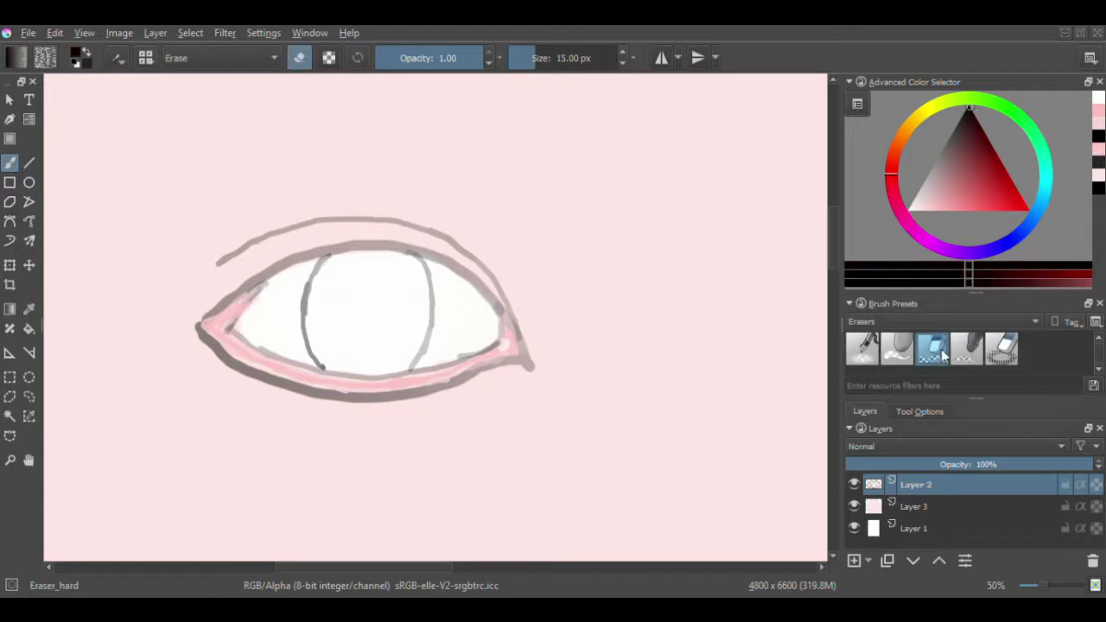
{"action": "key", "text": "plus"}
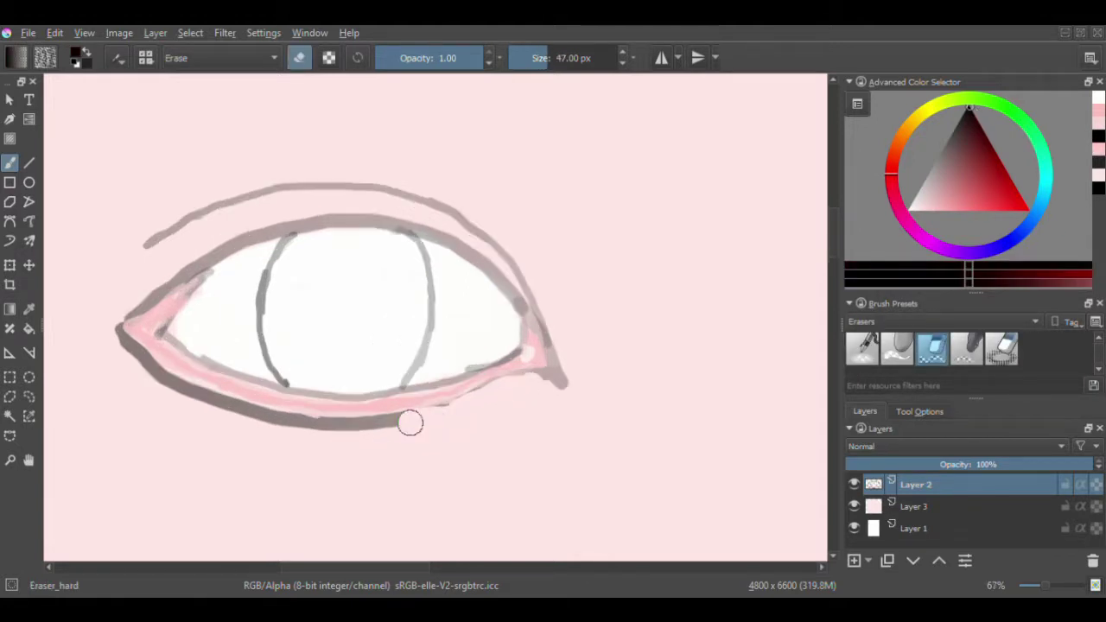
{"action": "mouse_move", "coordinate": [492, 404]}
{"action": "left_mouse_down"}
{"action": "mouse_move", "coordinate": [355, 432]}
{"action": "mouse_move", "coordinate": [111, 343]}
{"action": "mouse_move", "coordinate": [239, 410]}
{"action": "mouse_move", "coordinate": [320, 432]}
{"action": "left_mouse_up"}
{"action": "key", "text": "bracketleft"}
{"action": "key", "text": "bracketleft"}
{"action": "key", "text": "bracketleft"}
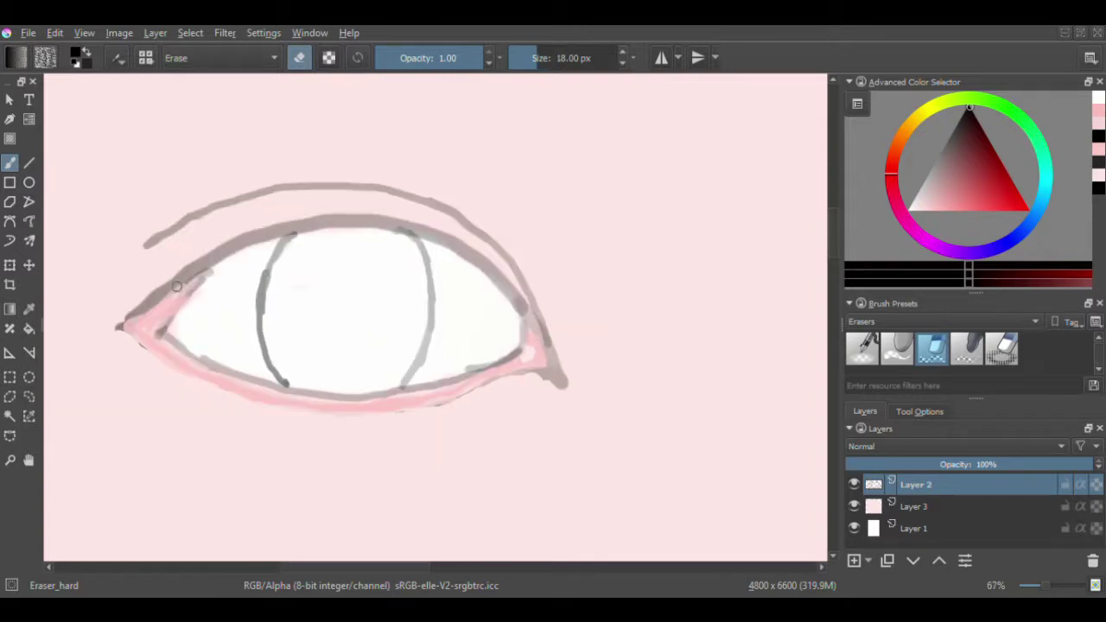
{"action": "key", "text": "e"}
Step: Paint light pink along the lower eyelid and add a touch at the inner corner
{"action": "left_click", "coordinate": [205, 264], "text": "ctrl"}
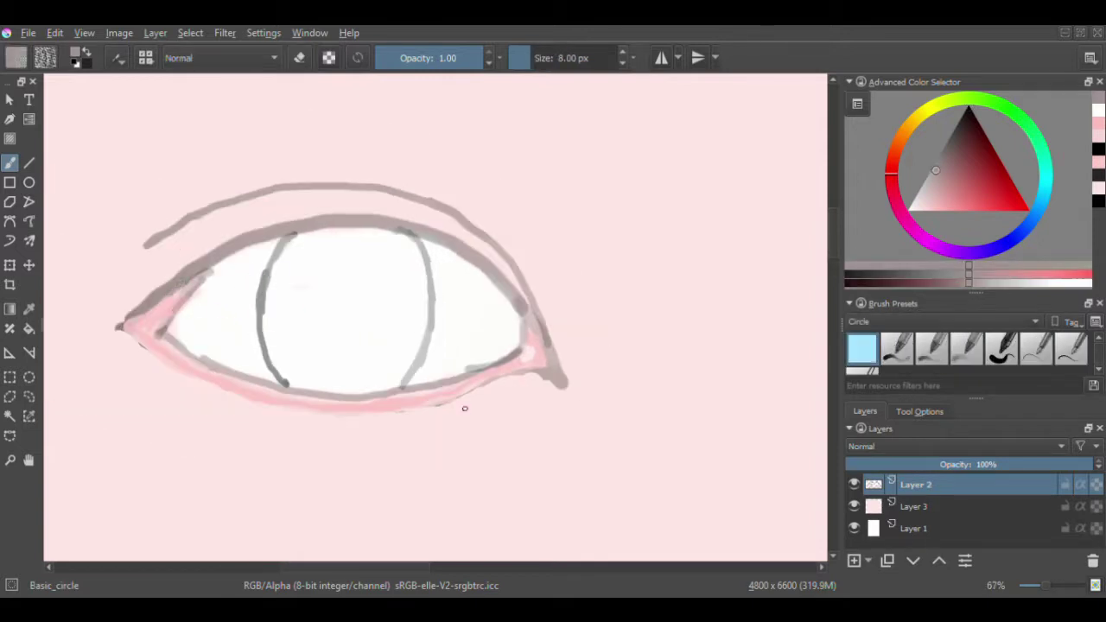
{"action": "left_click", "coordinate": [520, 357], "text": "ctrl"}
{"action": "left_click_drag", "start_coordinate": [425, 408], "coordinate": [214, 390]}
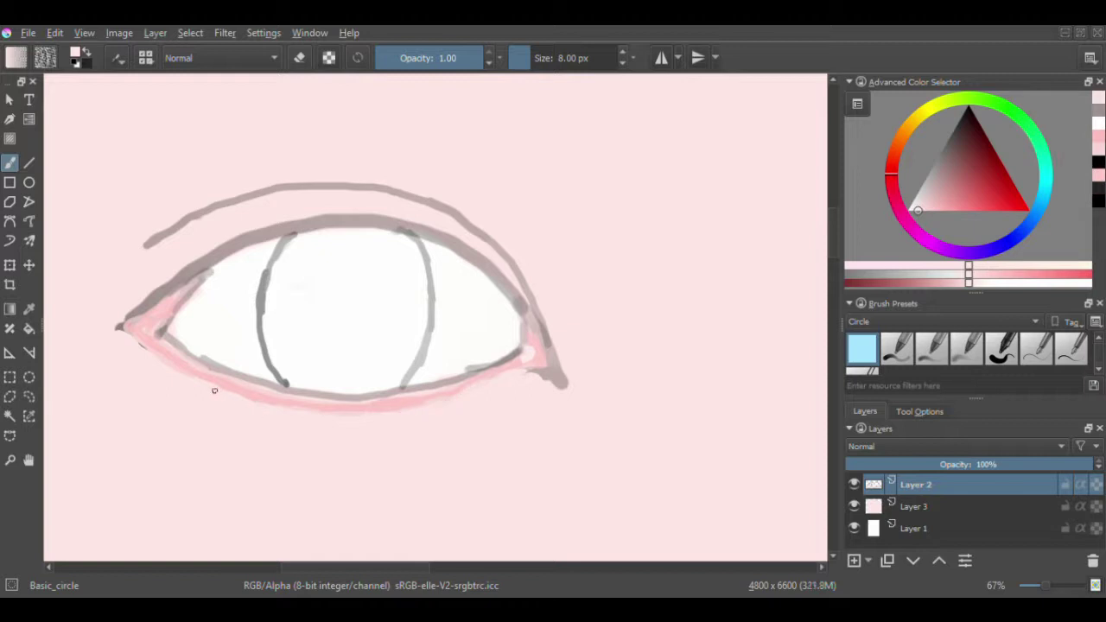
{"action": "left_click", "coordinate": [457, 395], "text": "ctrl"}
{"action": "left_click_drag", "start_coordinate": [484, 373], "coordinate": [523, 368]}
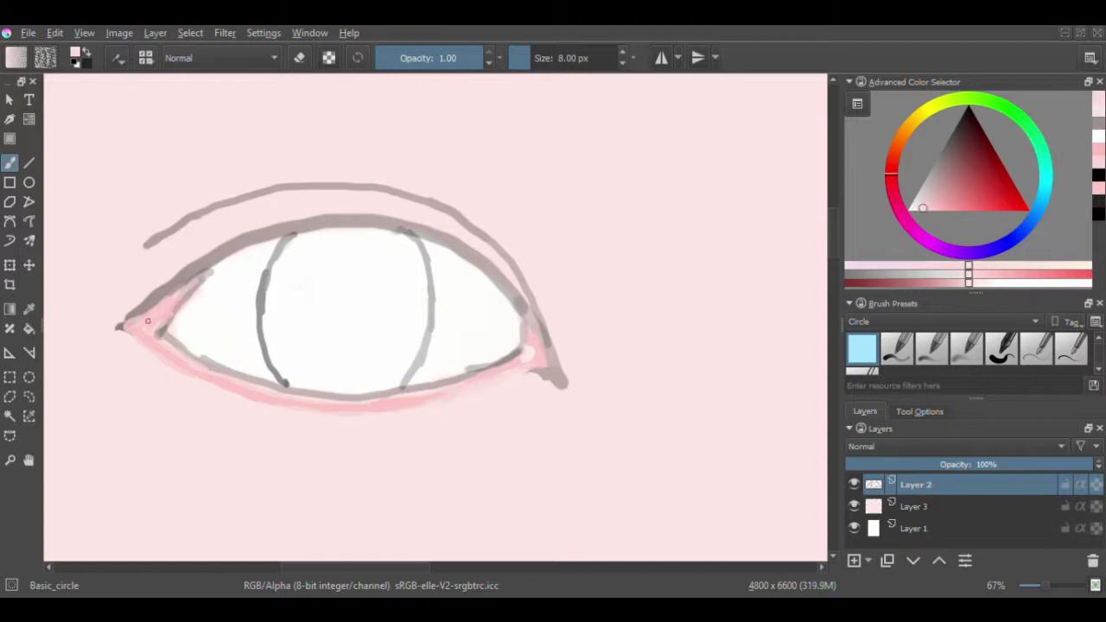
Step: Shade the upper lid near the inner corner with the soft low-opacity airbrush
{"action": "key", "text": "1"}
{"action": "key", "text": "/"}
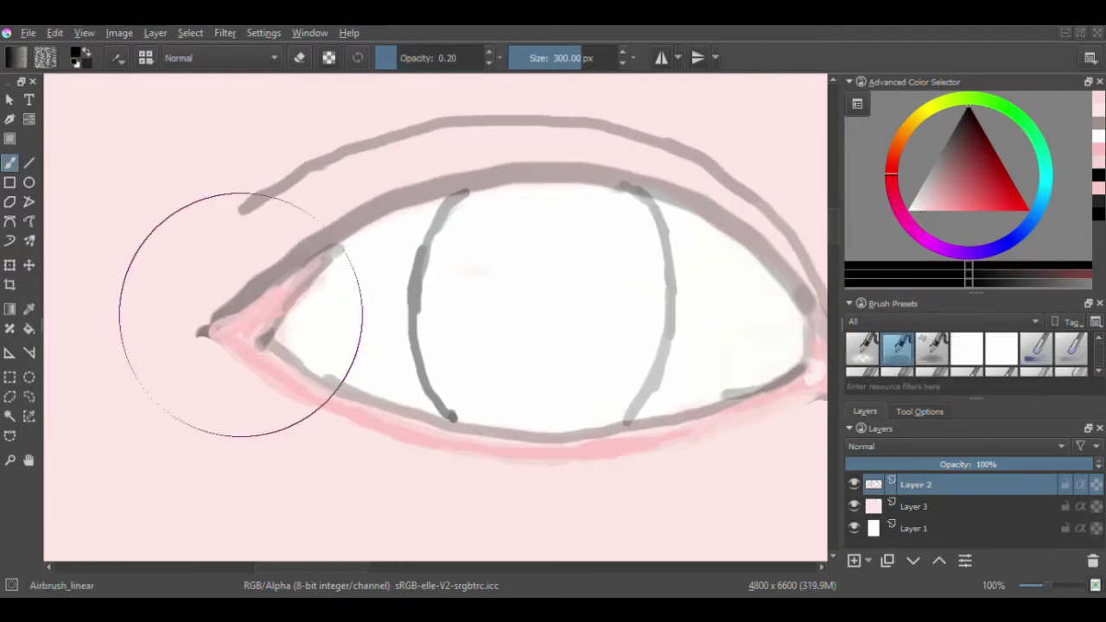
{"action": "mouse_move", "coordinate": [286, 290]}
{"action": "left_mouse_down"}
{"action": "mouse_move", "coordinate": [267, 277]}
{"action": "mouse_move", "coordinate": [297, 363]}
{"action": "left_mouse_up"}
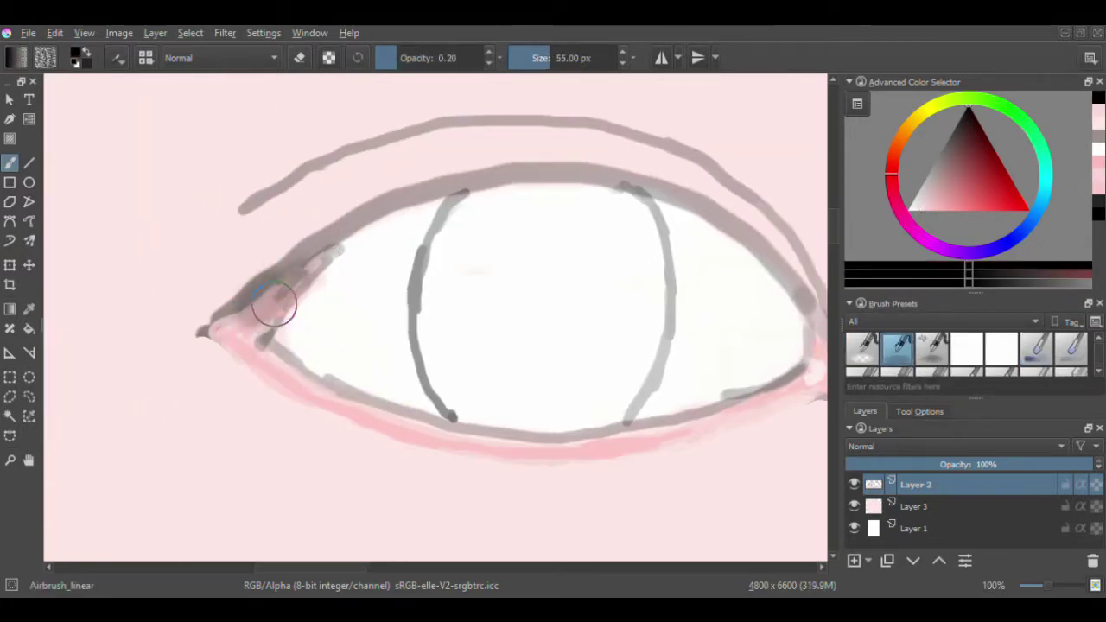
{"action": "left_click_drag", "start_coordinate": [233, 338], "coordinate": [297, 281]}
{"action": "key", "text": "minus"}
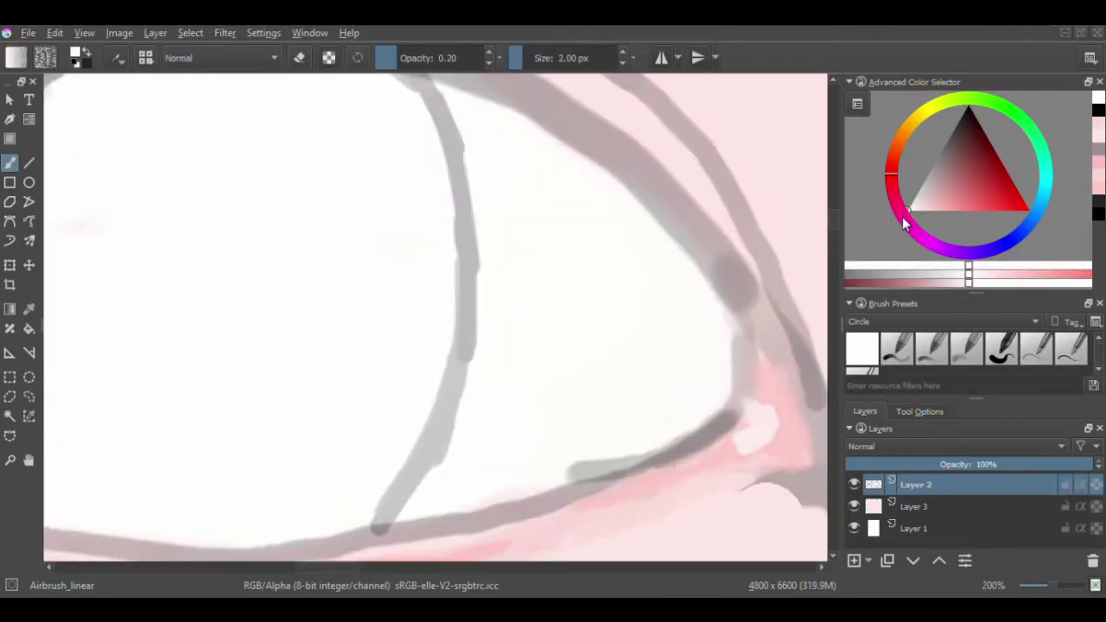
{"action": "key", "text": "slash"}
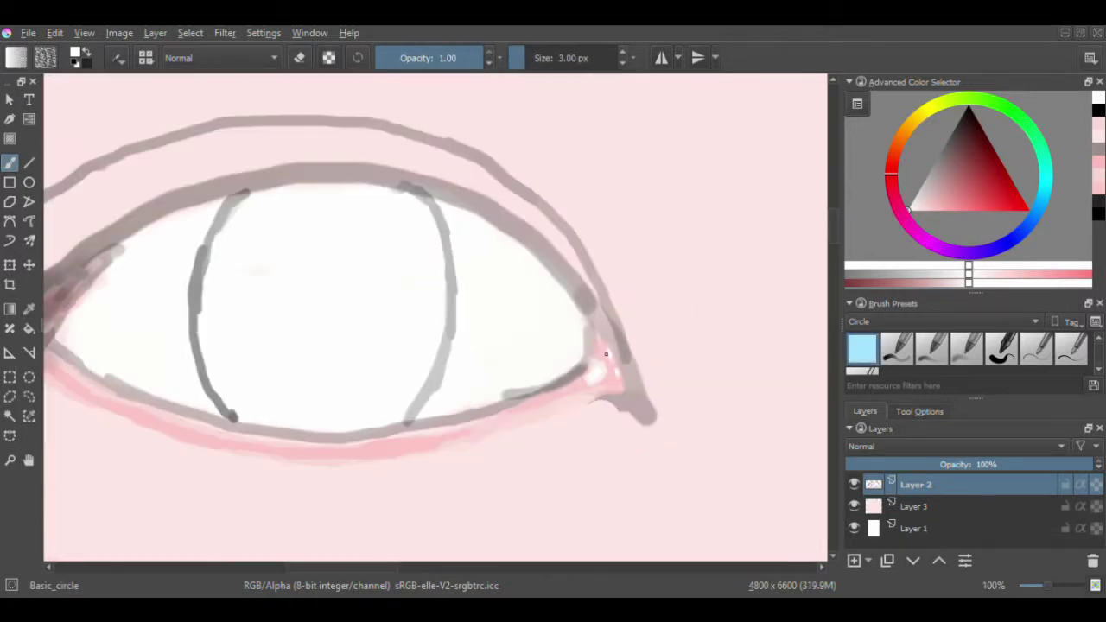
Step: Add light pink highlights in the outer corner and darken the lower-left lid line
{"action": "left_click", "coordinate": [937, 188]}
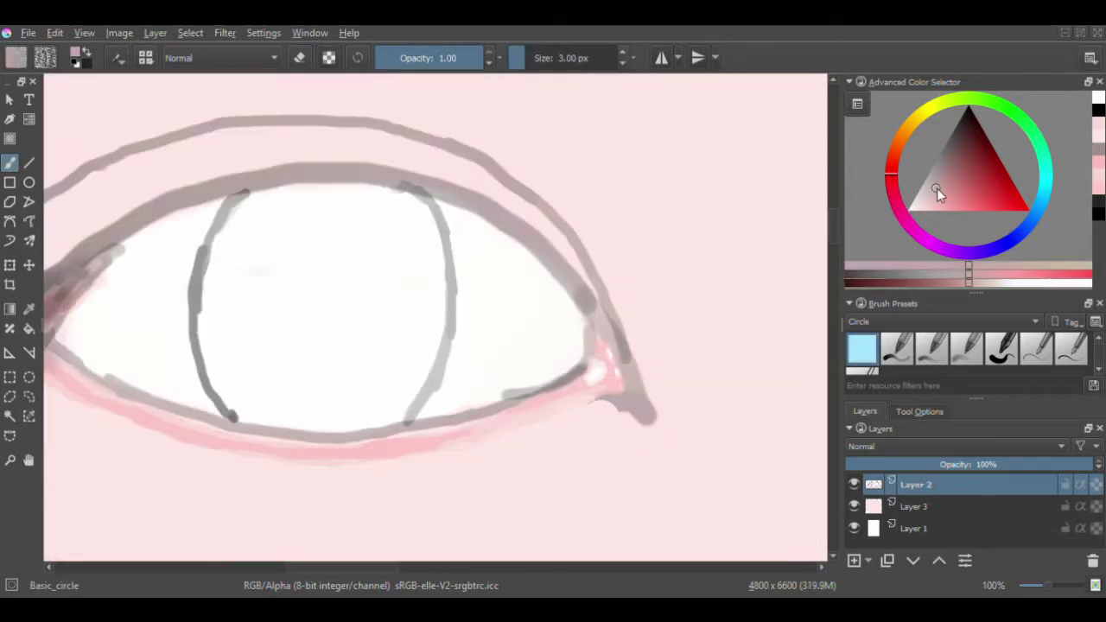
{"action": "mouse_move", "coordinate": [768, 367]}
{"action": "left_mouse_down"}
{"action": "mouse_move", "coordinate": [783, 407]}
{"action": "mouse_move", "coordinate": [753, 464]}
{"action": "left_mouse_up"}
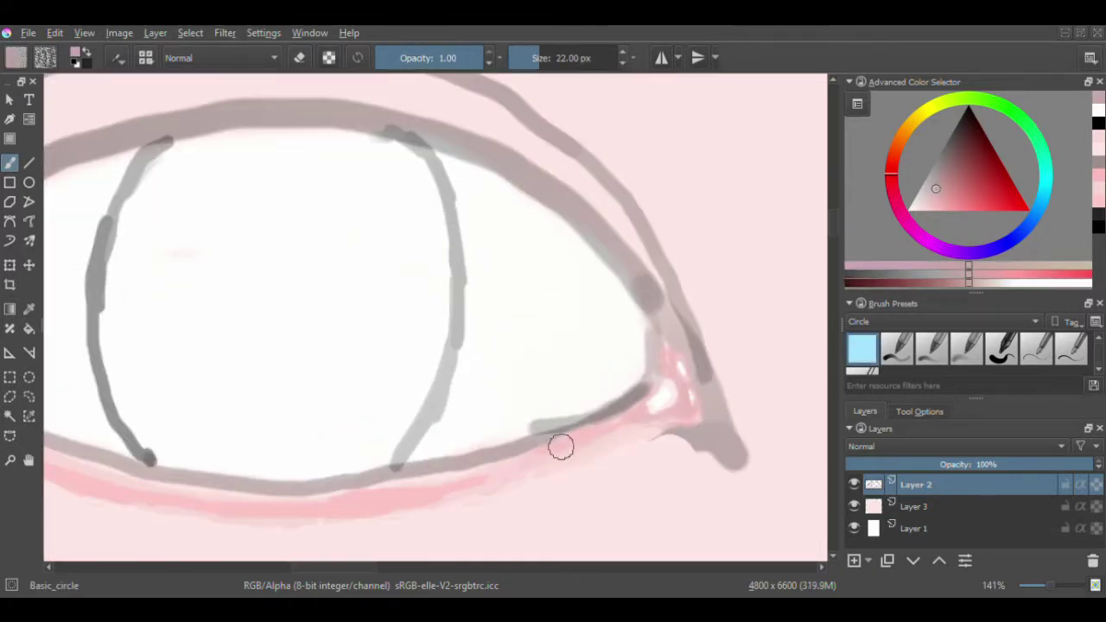
{"action": "scroll", "coordinate": [560, 444], "scroll_direction": "down", "scroll_amount": 4}
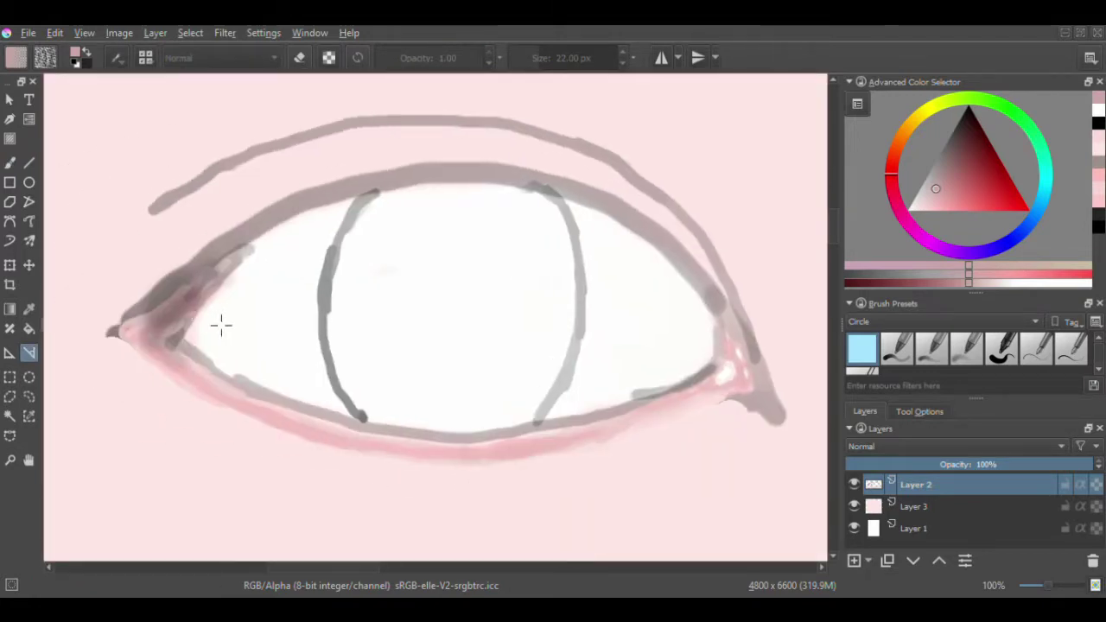
{"action": "key", "text": "b"}
{"action": "left_click", "coordinate": [152, 331], "text": "ctrl"}
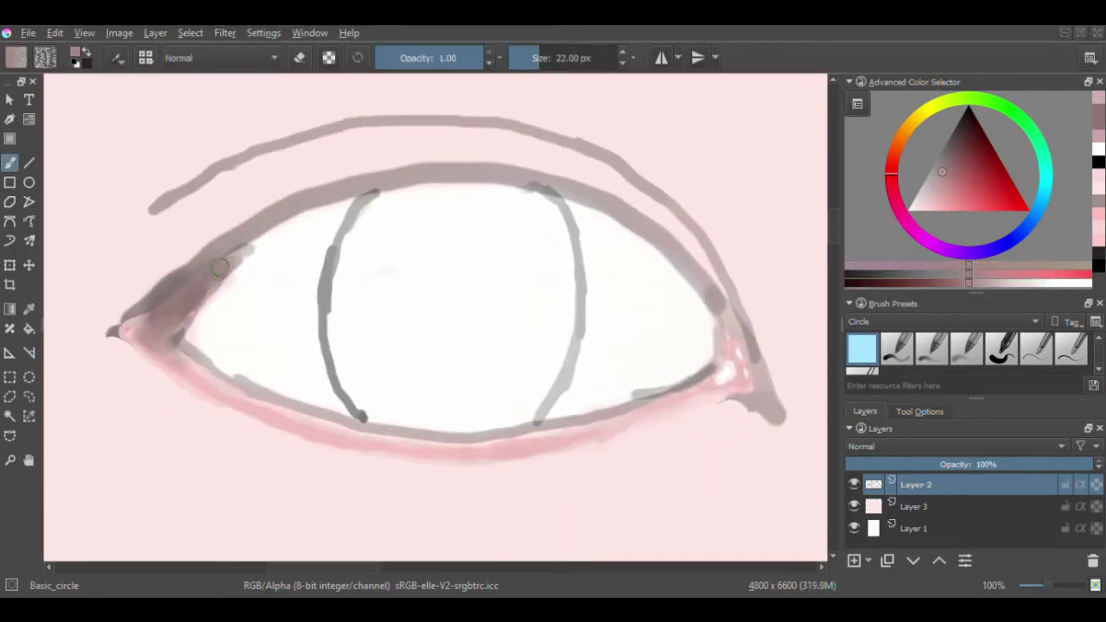
{"action": "left_click_drag", "start_coordinate": [155, 348], "coordinate": [240, 397]}
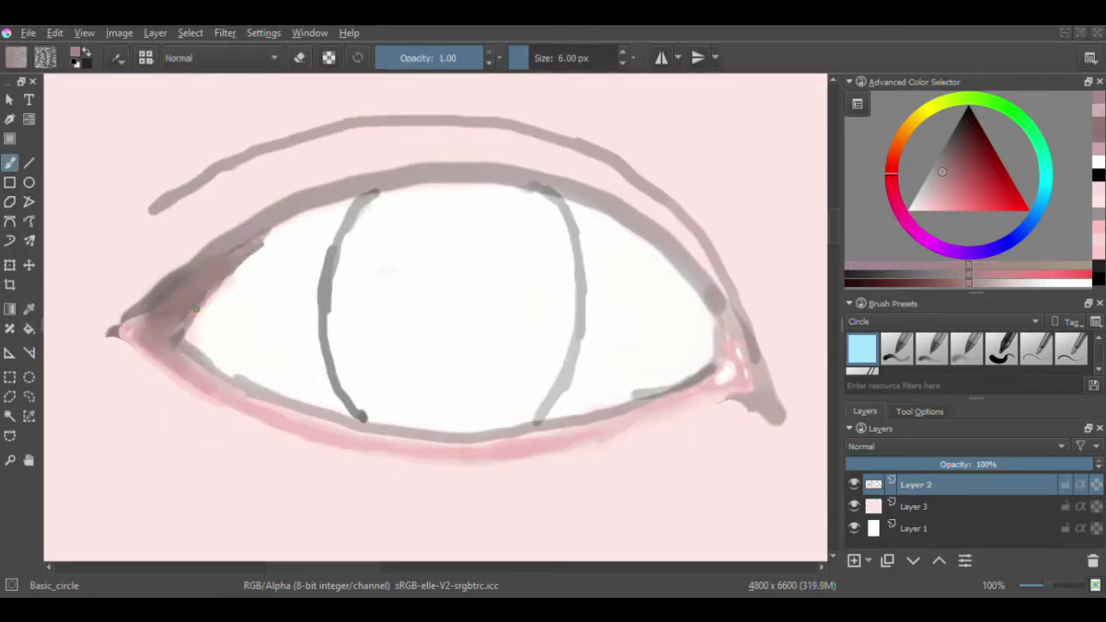
Step: Paint a light-blue iris over the eye white and smooth its edges
{"action": "left_click", "coordinate": [1035, 214]}
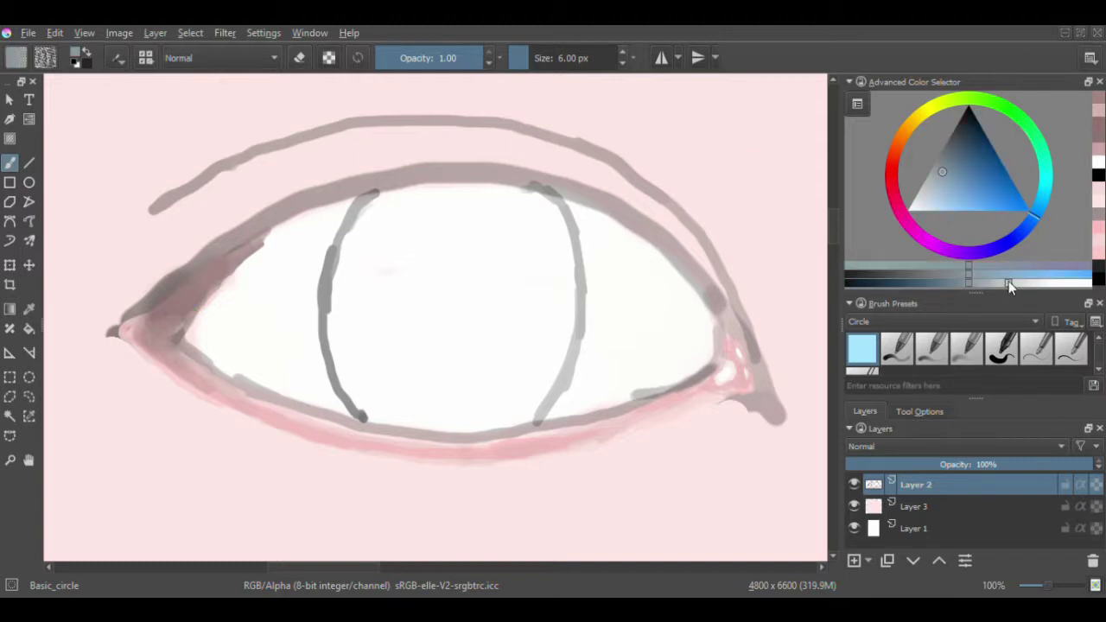
{"action": "left_click", "coordinate": [967, 207]}
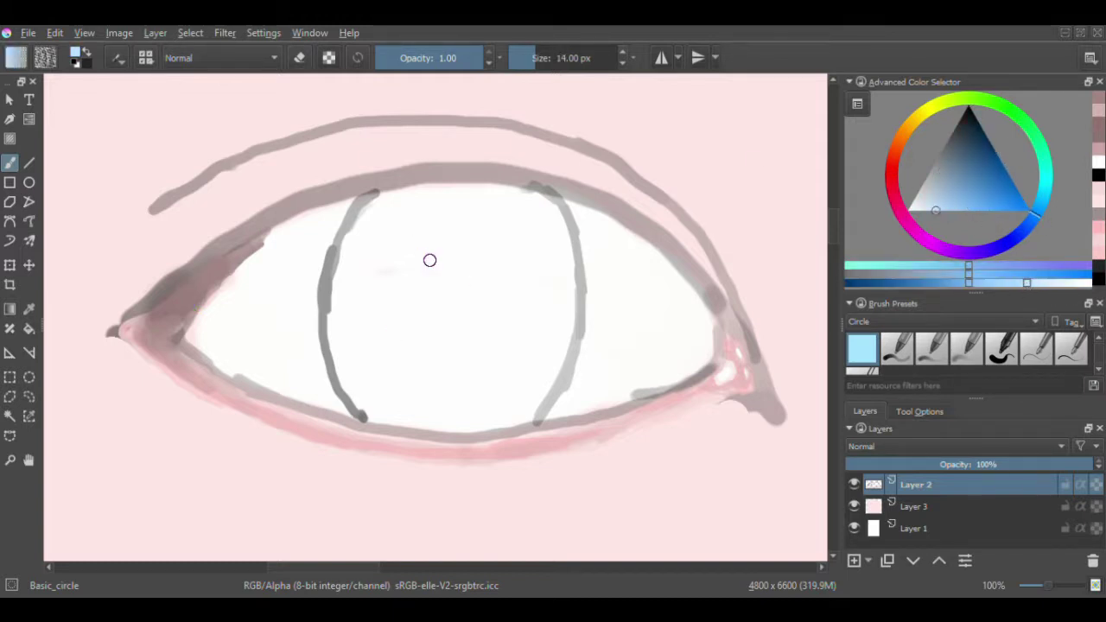
{"action": "mouse_move", "coordinate": [429, 260]}
{"action": "left_mouse_down"}
{"action": "mouse_move", "coordinate": [533, 313]}
{"action": "mouse_move", "coordinate": [447, 395]}
{"action": "mouse_move", "coordinate": [520, 231]}
{"action": "mouse_move", "coordinate": [447, 321]}
{"action": "mouse_move", "coordinate": [536, 234]}
{"action": "mouse_move", "coordinate": [553, 406]}
{"action": "left_mouse_up"}
{"action": "key", "text": "["}
{"action": "key", "text": "["}
{"action": "key", "text": "["}
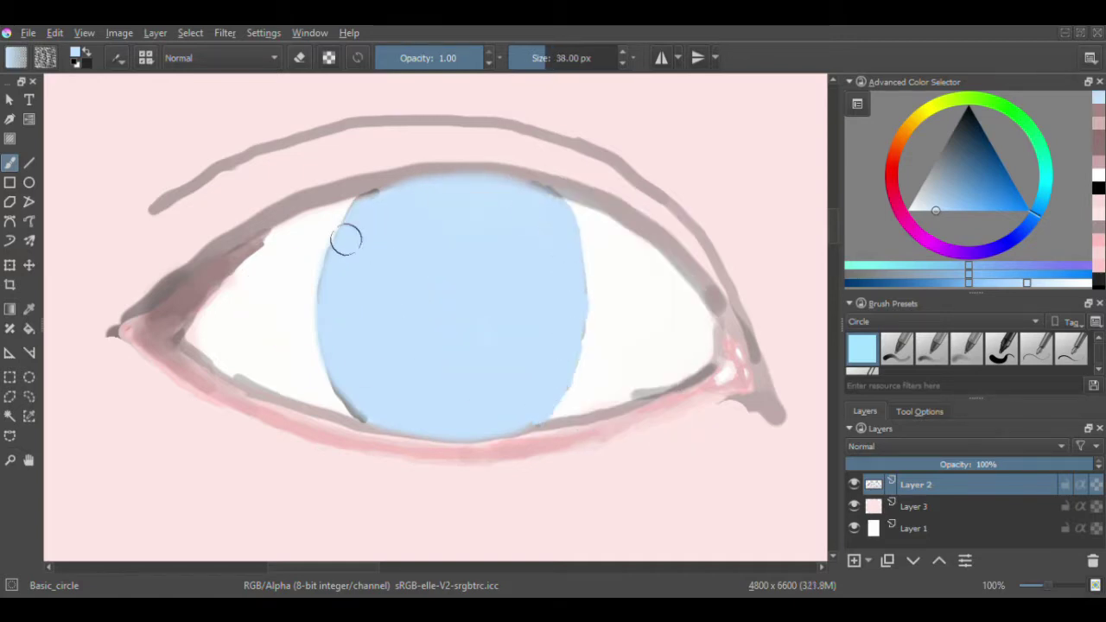
{"action": "left_click_drag", "start_coordinate": [346, 239], "coordinate": [378, 408]}
Step: Edge the iris's left and right sides with darker grey-blue strokes
{"action": "key", "text": "plus"}
{"action": "key", "text": "k"}
{"action": "key", "text": "k"}
{"action": "key", "text": "k"}
{"action": "key", "text": "["}
{"action": "key", "text": "["}
{"action": "key", "text": "["}
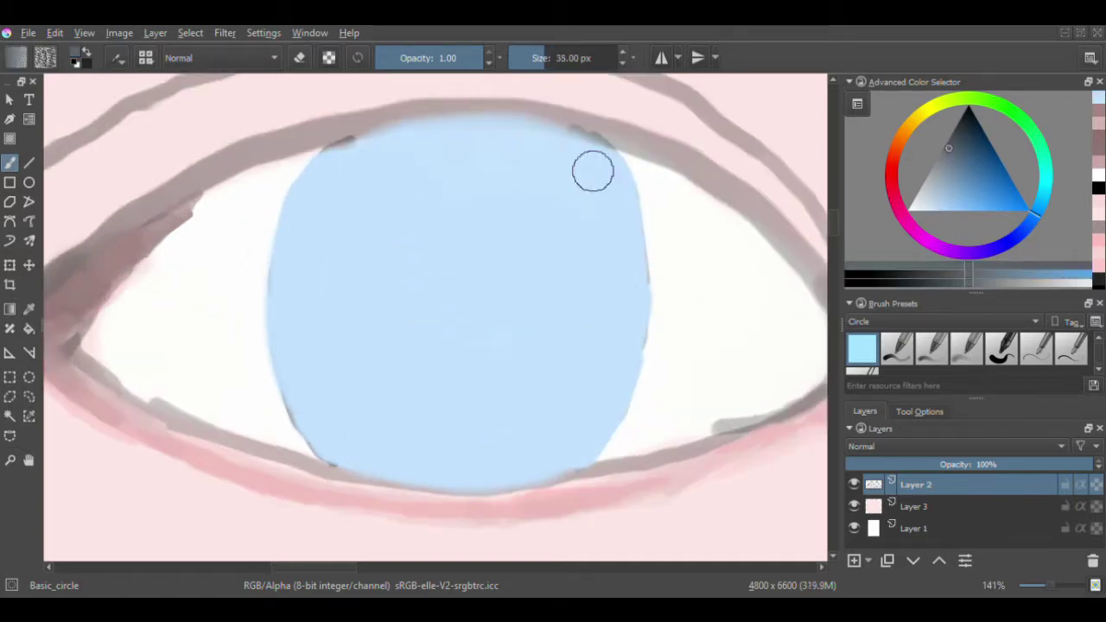
{"action": "left_click_drag", "start_coordinate": [605, 154], "coordinate": [621, 388]}
{"action": "mouse_move", "coordinate": [337, 142]}
{"action": "left_mouse_down"}
{"action": "mouse_move", "coordinate": [289, 234]}
{"action": "mouse_move", "coordinate": [294, 392]}
{"action": "left_mouse_up"}
{"action": "key", "text": "k"}
{"action": "key", "text": "k"}
{"action": "key", "text": "k"}
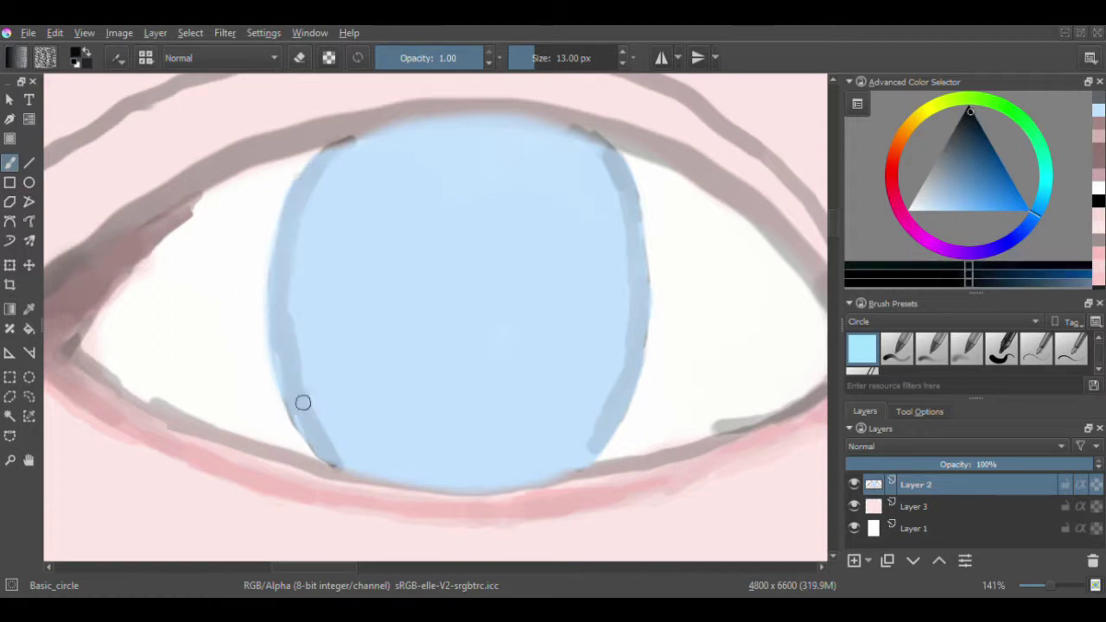
{"action": "key", "text": "plus"}
{"action": "key", "text": "plus"}
{"action": "key", "text": "["}
{"action": "key", "text": "["}
{"action": "key", "text": "["}
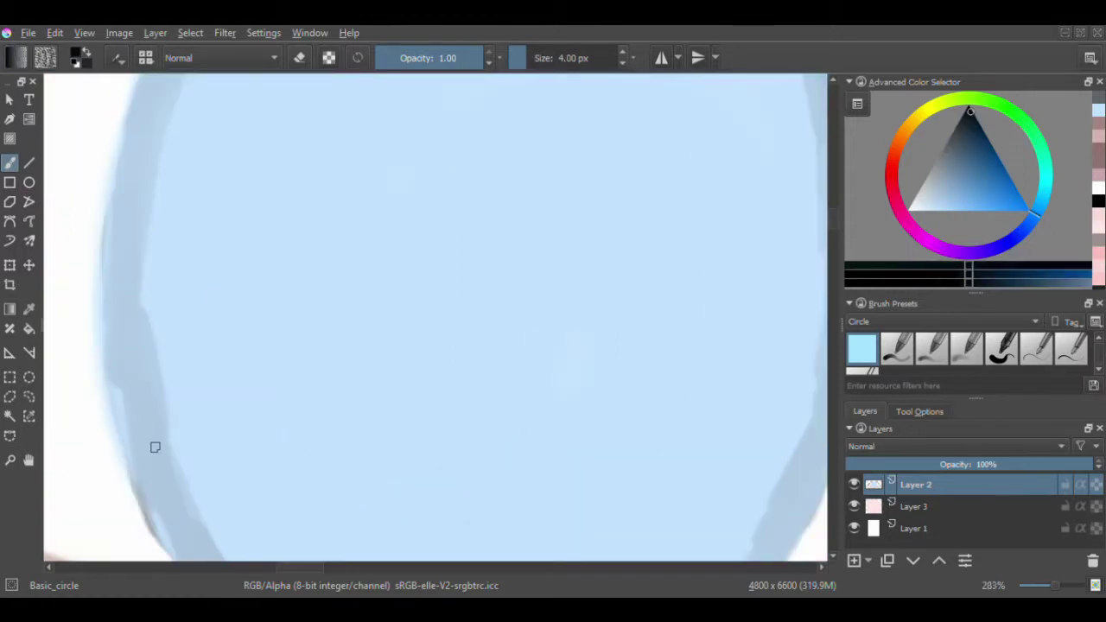
Step: Hatch grey-blue strokes up and down the left iris edge
{"action": "scroll", "coordinate": [155, 447], "scroll_direction": "down", "scroll_amount": 3}
{"action": "mouse_move", "coordinate": [218, 480]}
{"action": "left_mouse_down"}
{"action": "mouse_move", "coordinate": [232, 489]}
{"action": "mouse_move", "coordinate": [197, 462]}
{"action": "mouse_move", "coordinate": [195, 437]}
{"action": "mouse_move", "coordinate": [134, 343]}
{"action": "mouse_move", "coordinate": [117, 253]}
{"action": "left_mouse_up"}
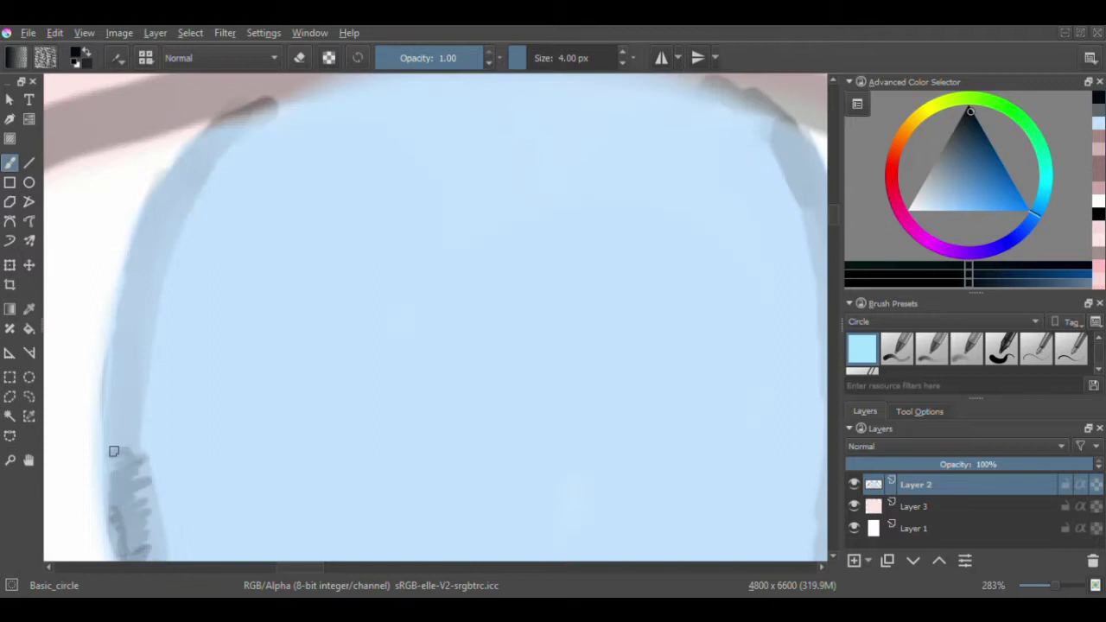
{"action": "mouse_move", "coordinate": [111, 450]}
{"action": "left_mouse_down"}
{"action": "mouse_move", "coordinate": [115, 358]}
{"action": "mouse_move", "coordinate": [169, 231]}
{"action": "mouse_move", "coordinate": [226, 126]}
{"action": "mouse_move", "coordinate": [254, 128]}
{"action": "mouse_move", "coordinate": [207, 164]}
{"action": "mouse_move", "coordinate": [173, 216]}
{"action": "mouse_move", "coordinate": [116, 376]}
{"action": "mouse_move", "coordinate": [141, 391]}
{"action": "left_mouse_up"}
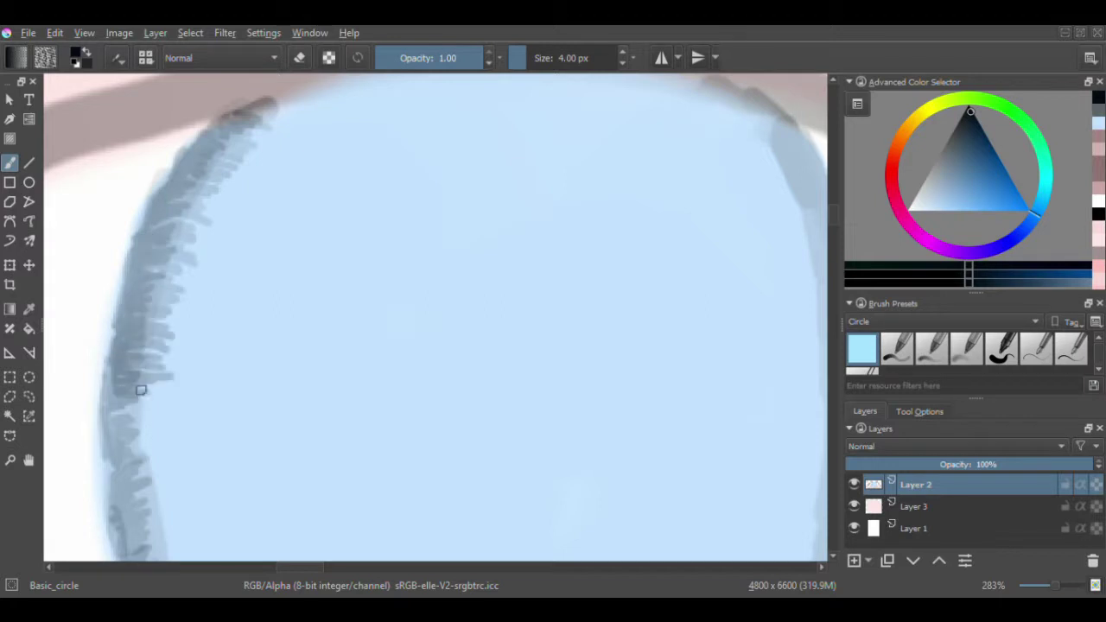
{"action": "scroll", "coordinate": [834, 230], "scroll_direction": "down", "scroll_amount": 5}
{"action": "mouse_move", "coordinate": [130, 186]}
{"action": "left_mouse_down"}
{"action": "mouse_move", "coordinate": [173, 475]}
{"action": "mouse_move", "coordinate": [103, 195]}
{"action": "left_mouse_up"}
{"action": "scroll", "coordinate": [835, 225], "scroll_direction": "up", "scroll_amount": 5}
{"action": "mouse_move", "coordinate": [216, 121]}
{"action": "left_mouse_down"}
{"action": "mouse_move", "coordinate": [121, 324]}
{"action": "mouse_move", "coordinate": [108, 415]}
{"action": "left_mouse_up"}
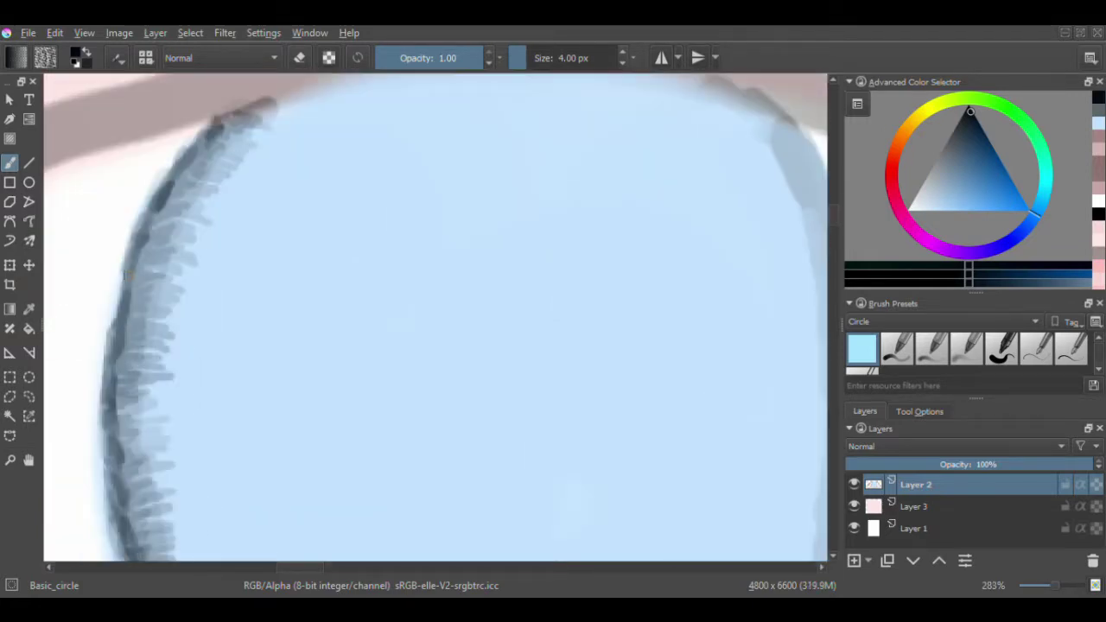
{"action": "key", "text": "minus"}
Step: Hatch dark teal strokes along the lower-left iris edge
{"action": "left_click", "coordinate": [993, 147]}
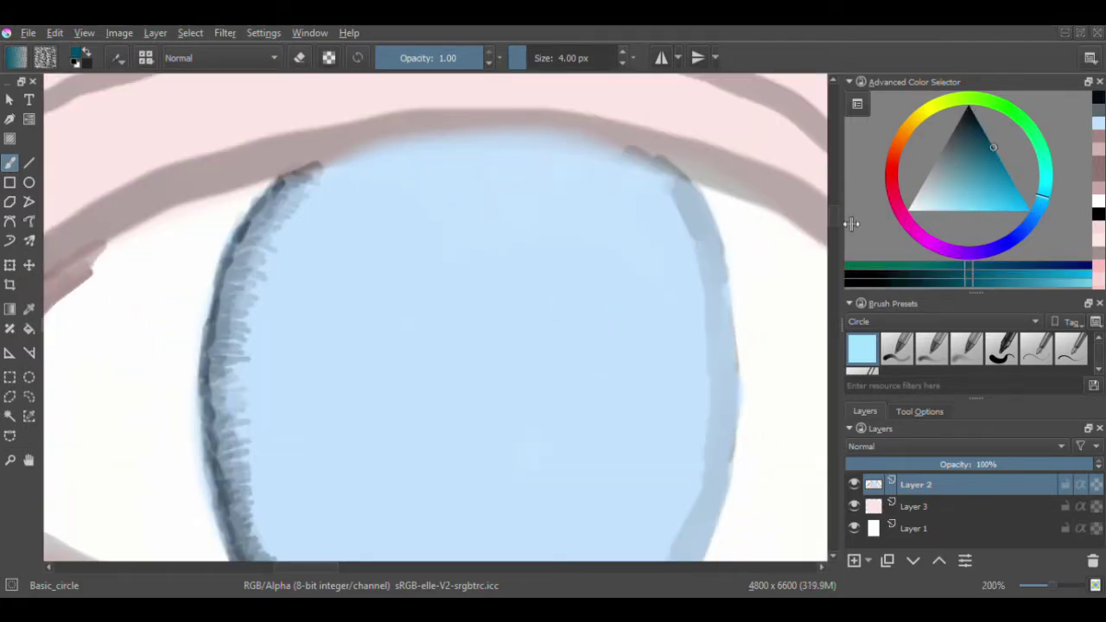
{"action": "key", "text": "plus"}
{"action": "scroll", "coordinate": [311, 365], "scroll_direction": "left", "scroll_amount": 3}
{"action": "mouse_move", "coordinate": [350, 432]}
{"action": "left_mouse_down"}
{"action": "mouse_move", "coordinate": [259, 294]}
{"action": "mouse_move", "coordinate": [229, 173]}
{"action": "left_mouse_up"}
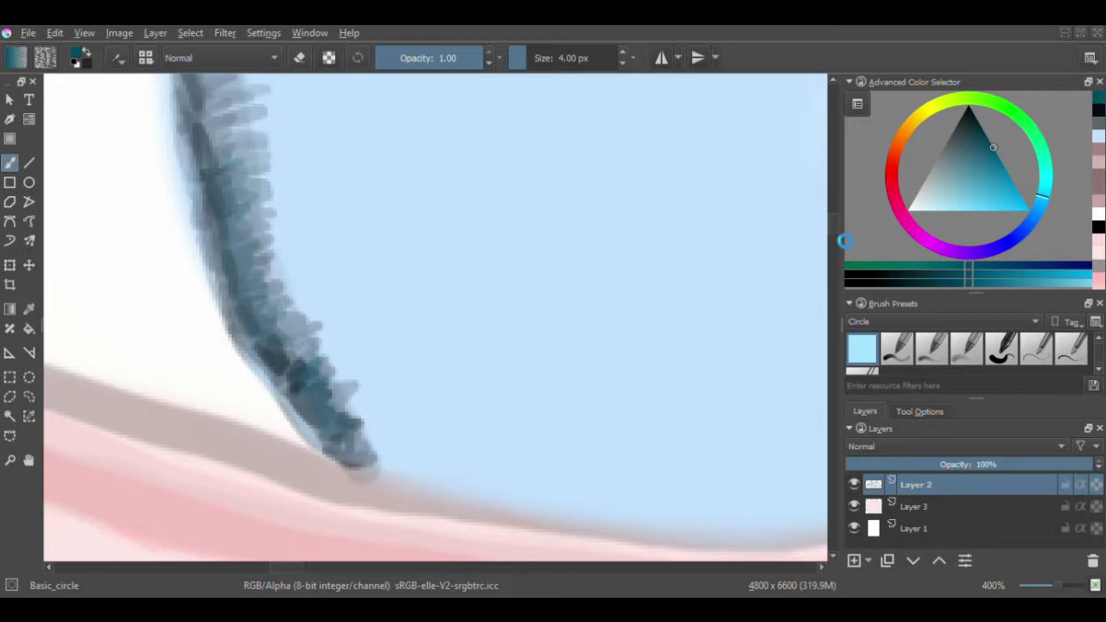
{"action": "scroll", "coordinate": [586, 300], "scroll_direction": "up", "scroll_amount": 5}
{"action": "mouse_move", "coordinate": [216, 501]}
{"action": "left_mouse_down"}
{"action": "mouse_move", "coordinate": [207, 306]}
{"action": "mouse_move", "coordinate": [233, 131]}
{"action": "left_mouse_up"}
{"action": "scroll", "coordinate": [324, 279], "scroll_direction": "up", "scroll_amount": 5}
{"action": "left_click_drag", "start_coordinate": [324, 278], "coordinate": [212, 558]}
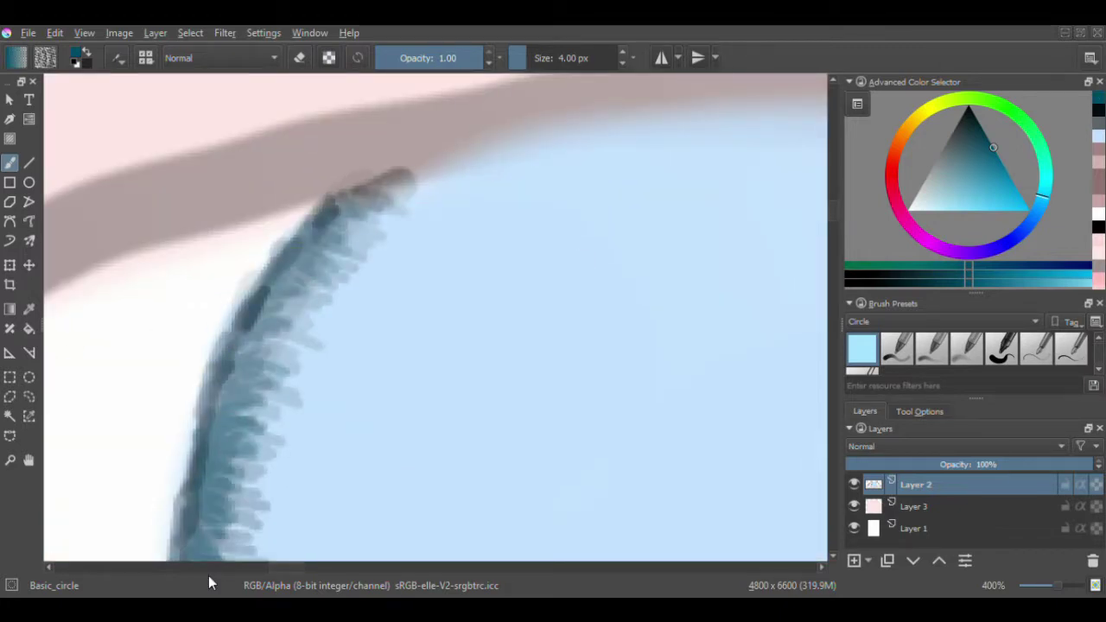
{"action": "scroll", "coordinate": [432, 320], "scroll_direction": "down", "scroll_amount": 3}
{"action": "scroll", "coordinate": [173, 432], "scroll_direction": "up", "scroll_amount": 3}
{"action": "scroll", "coordinate": [388, 373], "scroll_direction": "down", "scroll_amount": 5}
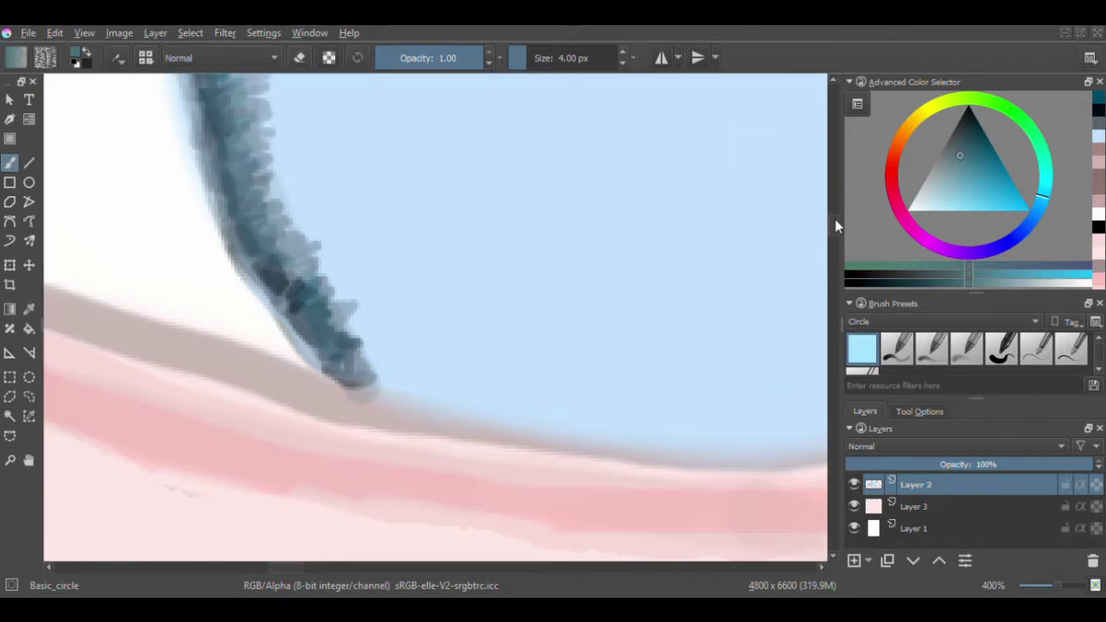
Step: Add soft grey-blue strokes and dark hatching along the upper and right iris edges
{"action": "mouse_move", "coordinate": [388, 373]}
{"action": "left_mouse_down"}
{"action": "mouse_move", "coordinate": [288, 217]}
{"action": "mouse_move", "coordinate": [309, 160]}
{"action": "left_mouse_up"}
{"action": "scroll", "coordinate": [311, 274], "scroll_direction": "up", "scroll_amount": 5}
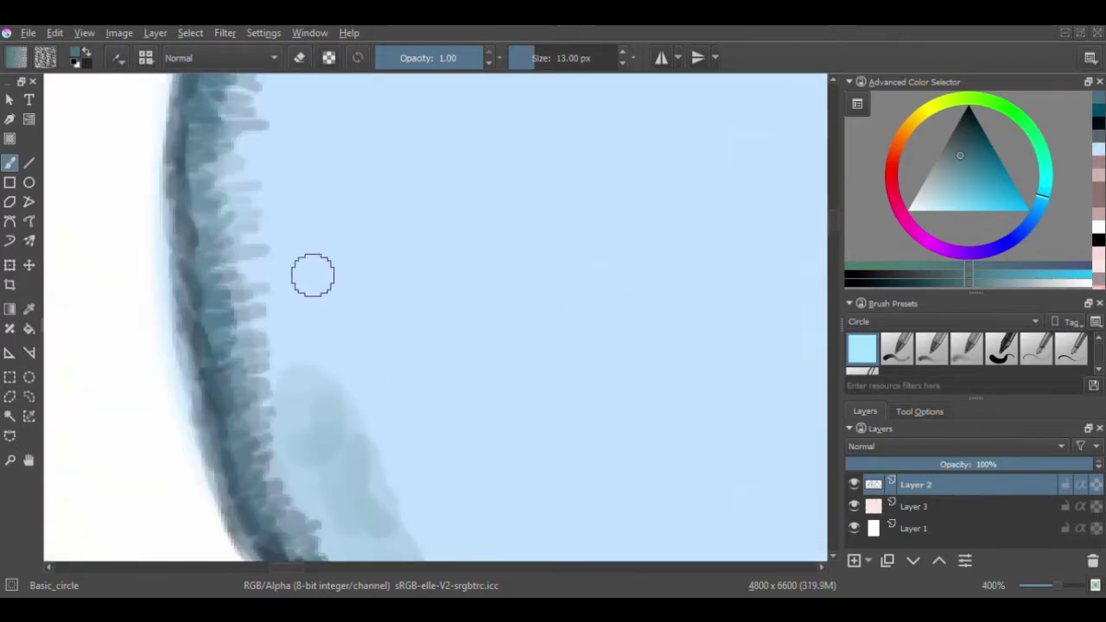
{"action": "scroll", "coordinate": [353, 440], "scroll_direction": "down", "scroll_amount": 2}
{"action": "left_click_drag", "start_coordinate": [336, 383], "coordinate": [354, 254]}
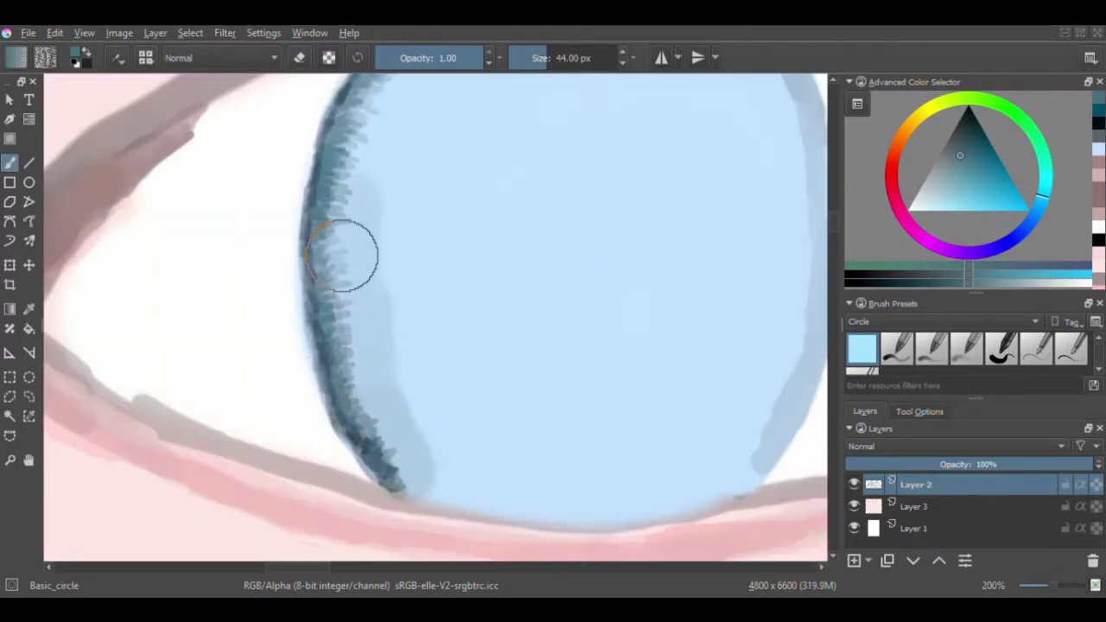
{"action": "scroll", "coordinate": [334, 249], "scroll_direction": "up", "scroll_amount": 2}
{"action": "scroll", "coordinate": [185, 353], "scroll_direction": "down", "scroll_amount": 2}
{"action": "scroll", "coordinate": [580, 360], "scroll_direction": "up", "scroll_amount": 2}
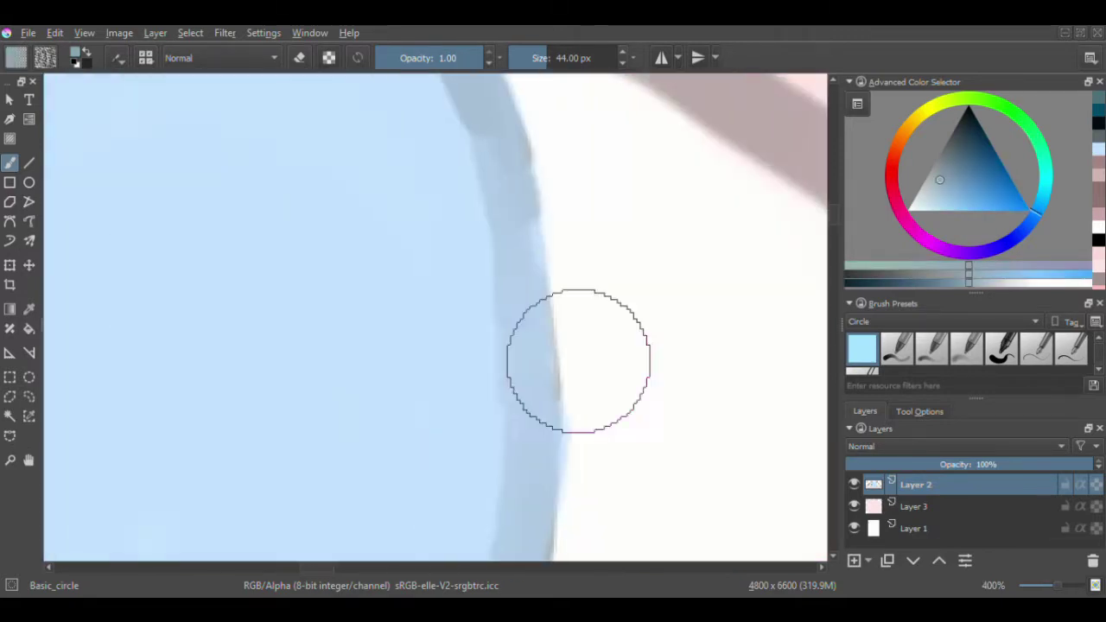
{"action": "mouse_move", "coordinate": [432, 129]}
{"action": "left_mouse_down"}
{"action": "mouse_move", "coordinate": [464, 412]}
{"action": "mouse_move", "coordinate": [524, 459]}
{"action": "left_mouse_up"}
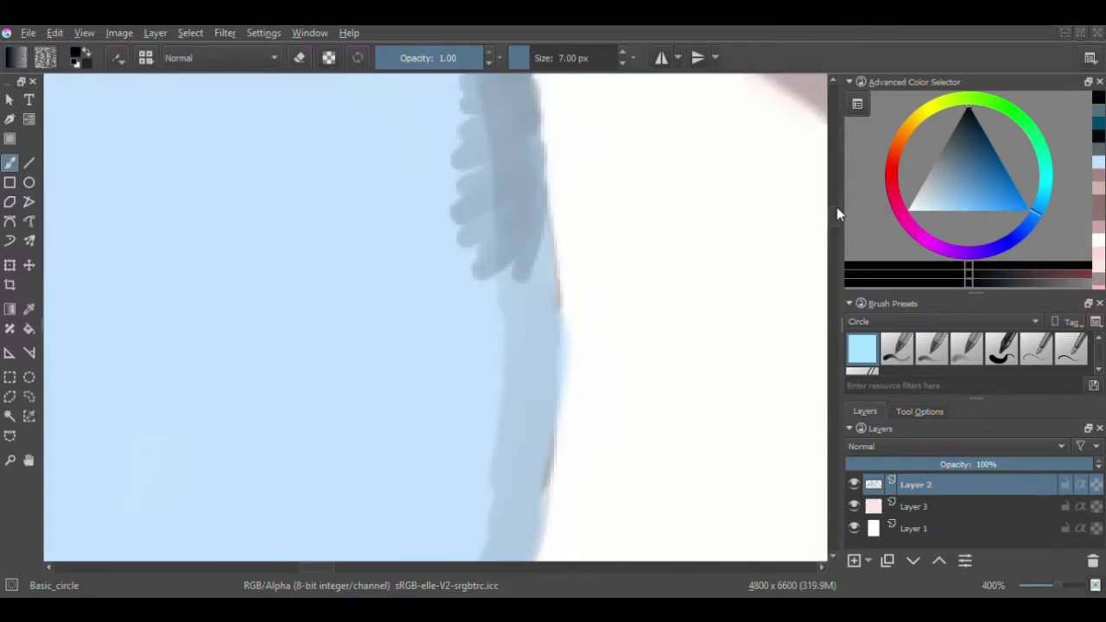
{"action": "mouse_move", "coordinate": [528, 242]}
{"action": "left_mouse_down"}
{"action": "mouse_move", "coordinate": [484, 351]}
{"action": "mouse_move", "coordinate": [548, 363]}
{"action": "left_mouse_up"}
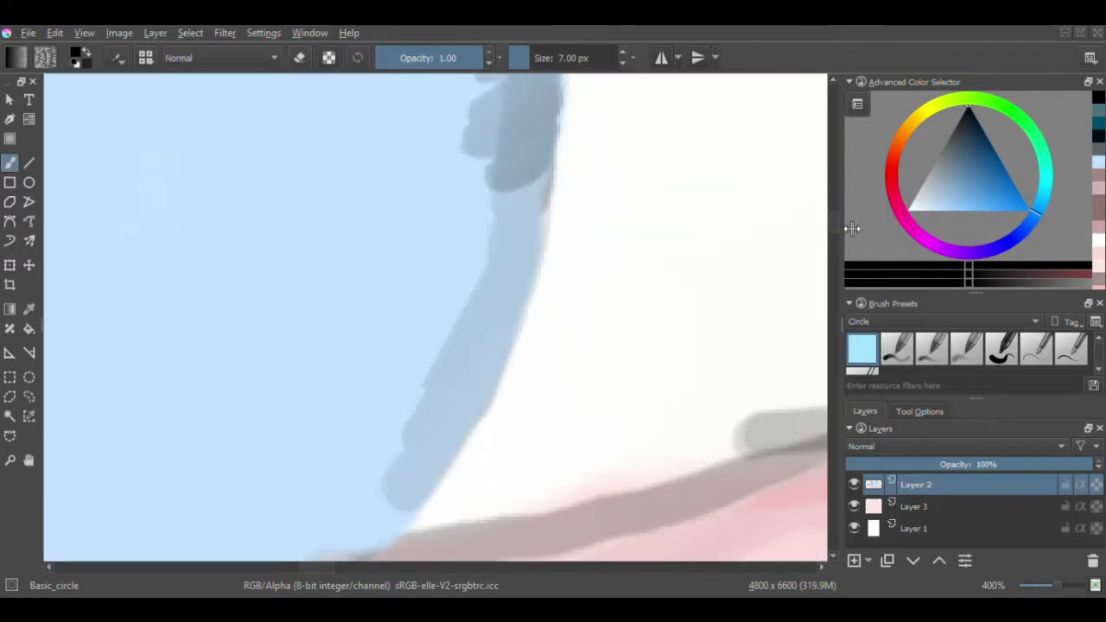
{"action": "mouse_move", "coordinate": [535, 183]}
{"action": "left_mouse_down"}
{"action": "mouse_move", "coordinate": [481, 265]}
{"action": "mouse_move", "coordinate": [458, 427]}
{"action": "mouse_move", "coordinate": [380, 519]}
{"action": "left_mouse_up"}
Step: Layer lighter grey hatching strokes along the iris edge
{"action": "left_click_drag", "start_coordinate": [432, 182], "coordinate": [337, 229]}
{"action": "left_click_drag", "start_coordinate": [467, 224], "coordinate": [398, 337]}
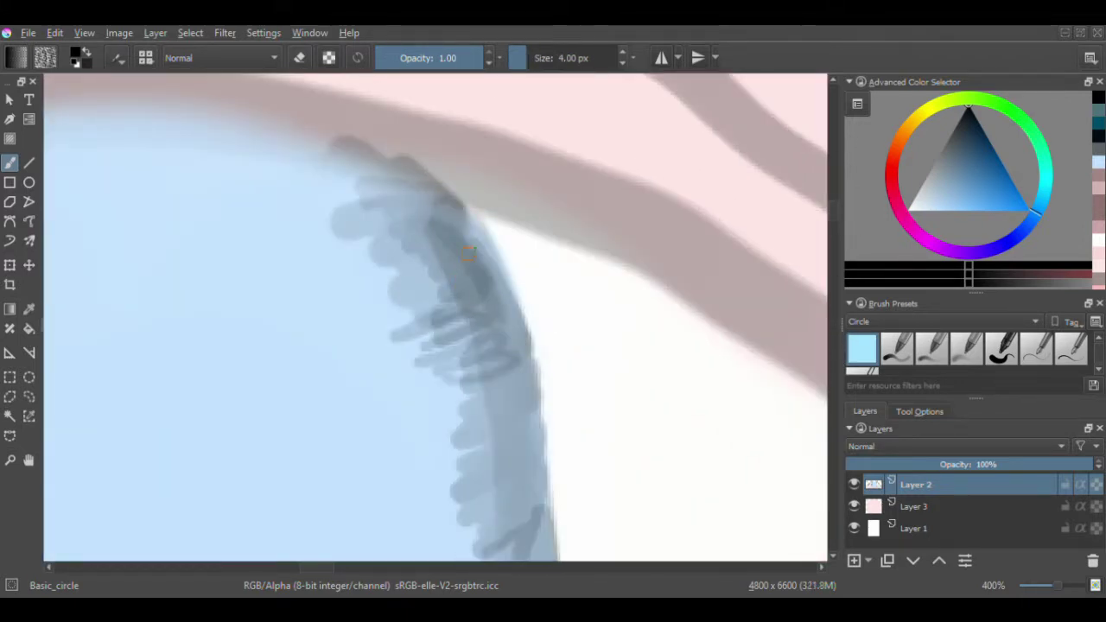
{"action": "mouse_move", "coordinate": [449, 199]}
{"action": "left_mouse_down"}
{"action": "mouse_move", "coordinate": [481, 248]}
{"action": "mouse_move", "coordinate": [501, 415]}
{"action": "left_mouse_up"}
{"action": "left_click_drag", "start_coordinate": [527, 380], "coordinate": [432, 449]}
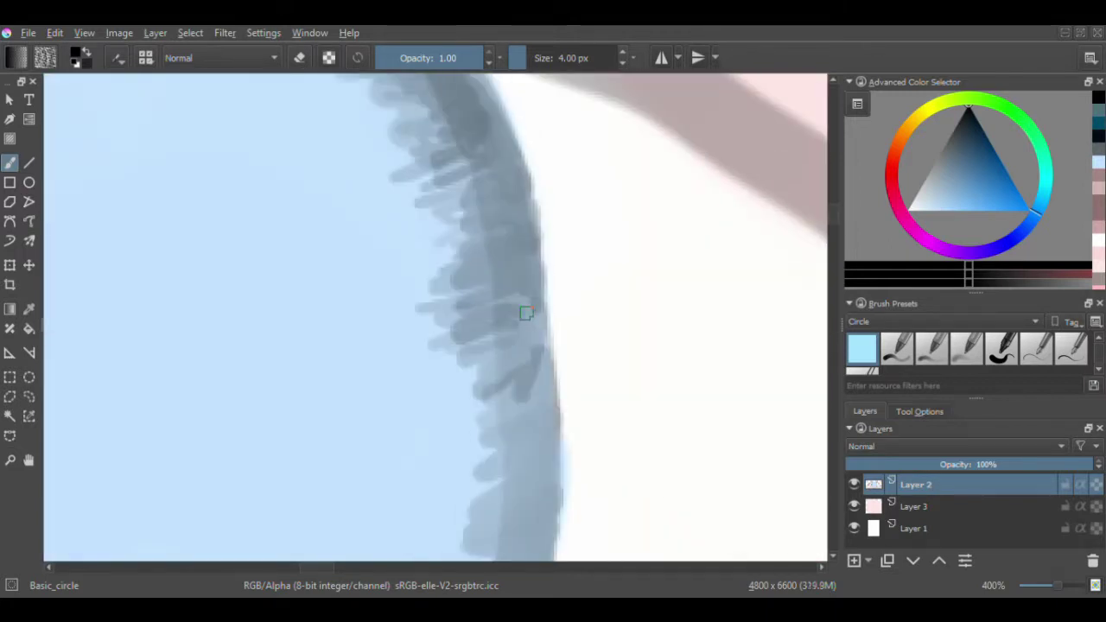
{"action": "left_click_drag", "start_coordinate": [523, 308], "coordinate": [440, 414]}
{"action": "left_click_drag", "start_coordinate": [548, 259], "coordinate": [434, 420]}
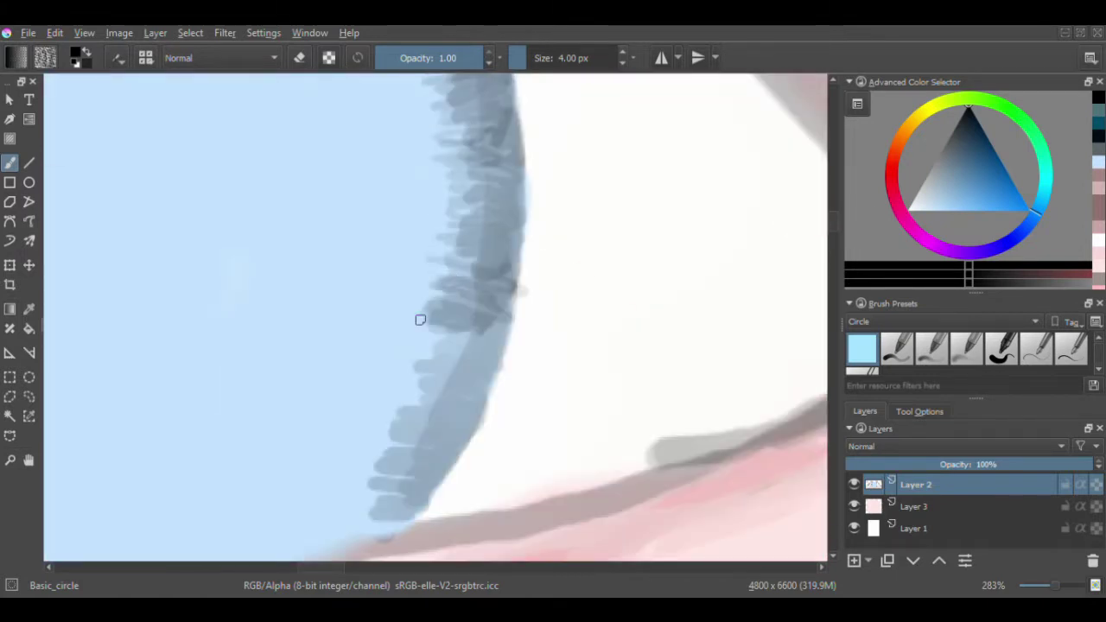
{"action": "left_click_drag", "start_coordinate": [420, 320], "coordinate": [380, 501]}
{"action": "left_click_drag", "start_coordinate": [519, 294], "coordinate": [415, 510]}
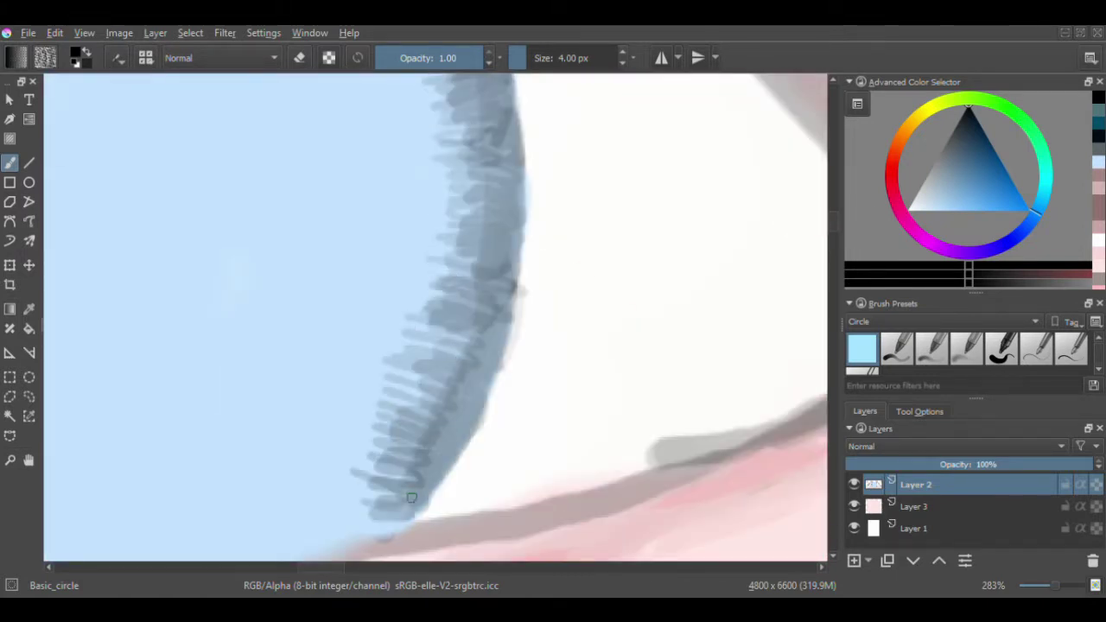
Step: Add finer teal hatching strokes up the iris edge
{"action": "left_click", "coordinate": [998, 156]}
{"action": "left_click_drag", "start_coordinate": [393, 363], "coordinate": [415, 216]}
{"action": "key", "text": "["}
{"action": "key", "text": "["}
{"action": "scroll", "coordinate": [835, 227], "scroll_direction": "up", "scroll_amount": 5}
{"action": "mouse_move", "coordinate": [466, 363]}
{"action": "left_mouse_down"}
{"action": "mouse_move", "coordinate": [501, 264]}
{"action": "mouse_move", "coordinate": [484, 95]}
{"action": "left_mouse_up"}
Step: Soften the inner iris hatching with a broad light-blue stroke
{"action": "key", "text": "minus"}
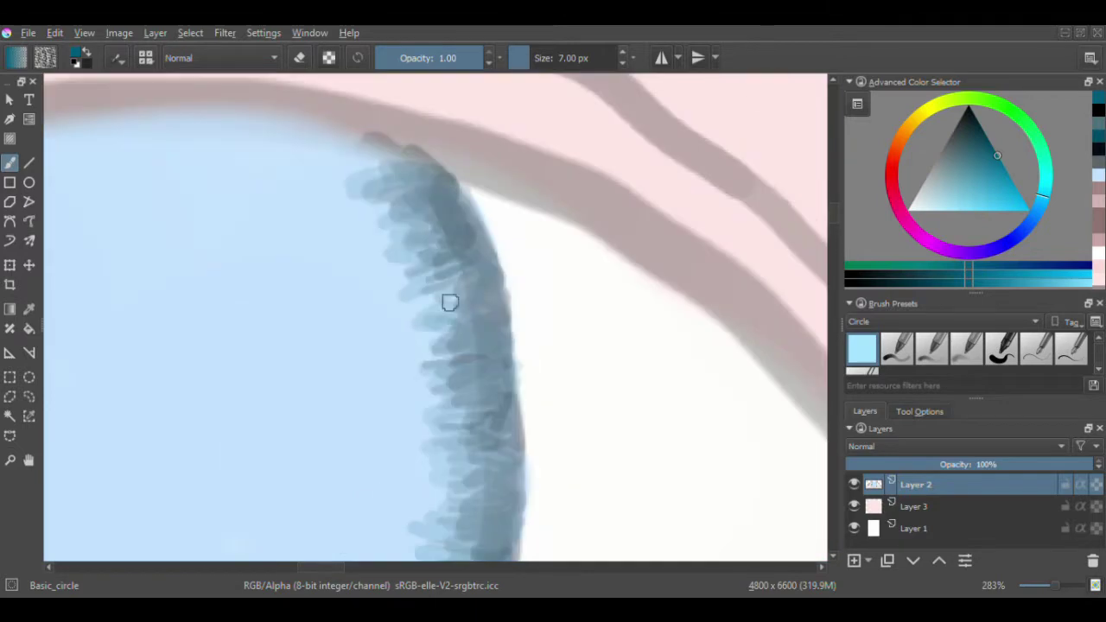
{"action": "key", "text": "minus"}
{"action": "left_click", "coordinate": [282, 297], "text": "ctrl"}
{"action": "key", "text": "plus"}
{"action": "key", "text": "plus"}
{"action": "left_click", "coordinate": [297, 230], "text": "ctrl"}
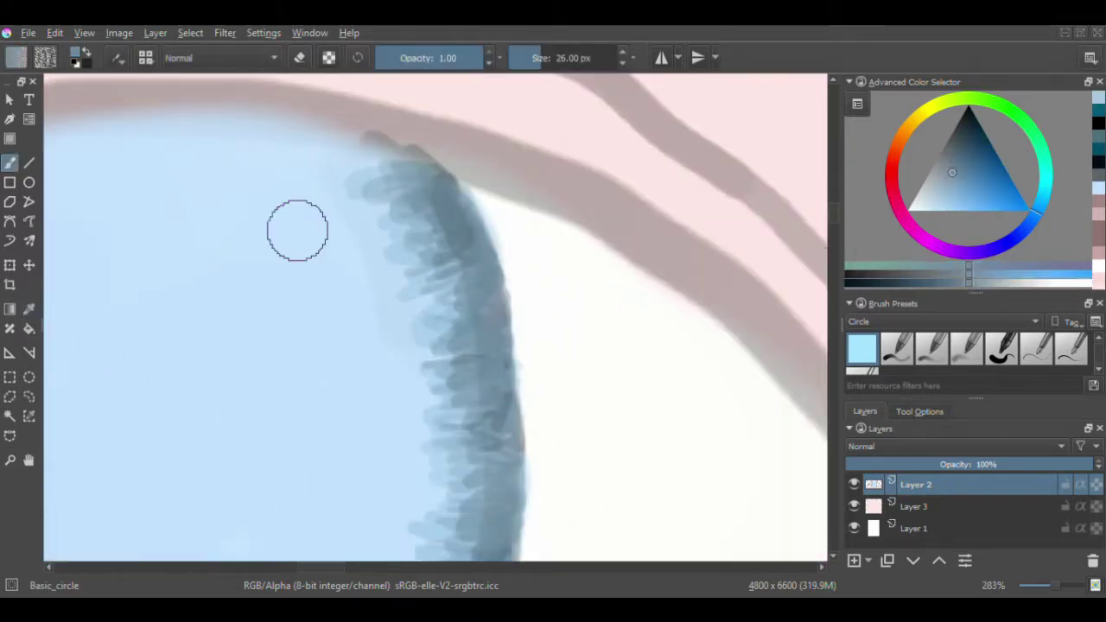
{"action": "key", "text": "minus"}
{"action": "key", "text": "minus"}
{"action": "mouse_move", "coordinate": [297, 230]}
{"action": "left_mouse_down"}
{"action": "mouse_move", "coordinate": [420, 424]}
{"action": "mouse_move", "coordinate": [403, 527]}
{"action": "left_mouse_up"}
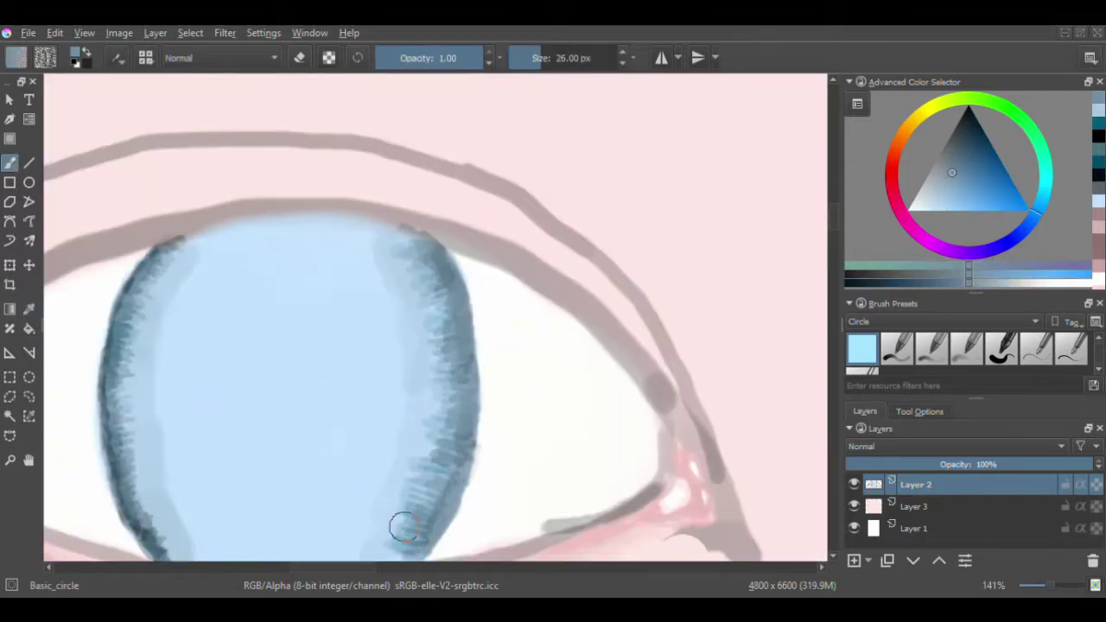
{"action": "scroll", "coordinate": [778, 168], "scroll_direction": "down", "scroll_amount": 3}
{"action": "key", "text": "bracketright"}
{"action": "key", "text": "bracketright"}
{"action": "key", "text": "bracketright"}
Step: Darken the iris with broad blue strokes and blend both hatched edges using Smudge_soft
{"action": "mouse_move", "coordinate": [302, 193]}
{"action": "left_mouse_down"}
{"action": "mouse_move", "coordinate": [312, 230]}
{"action": "mouse_move", "coordinate": [331, 235]}
{"action": "mouse_move", "coordinate": [242, 383]}
{"action": "mouse_move", "coordinate": [252, 237]}
{"action": "left_mouse_up"}
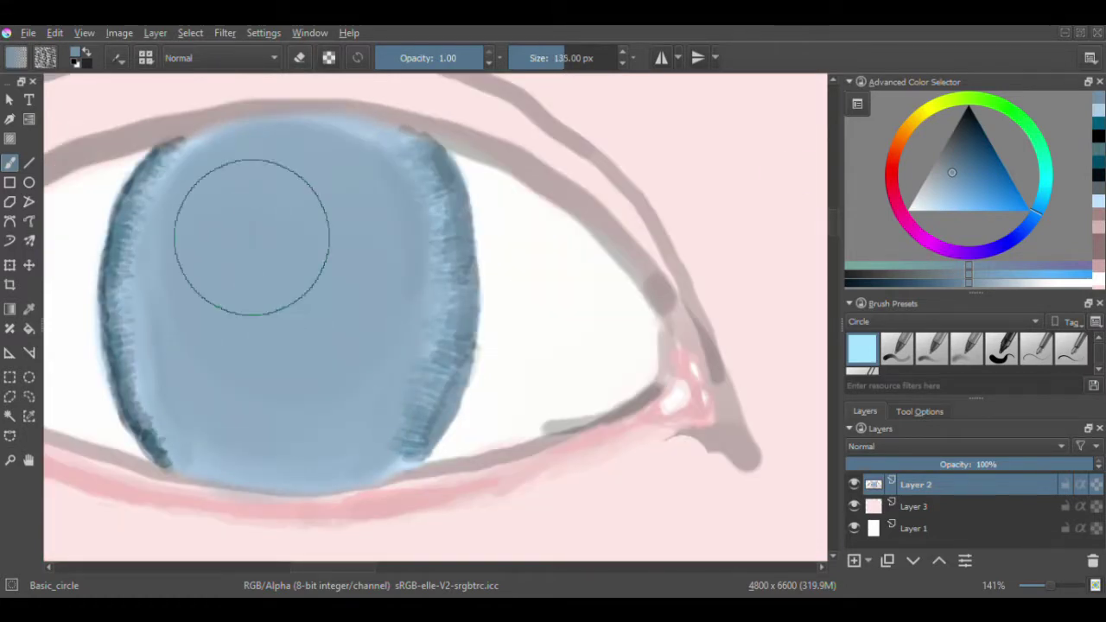
{"action": "left_click", "coordinate": [1035, 322]}
{"action": "left_click", "coordinate": [966, 349]}
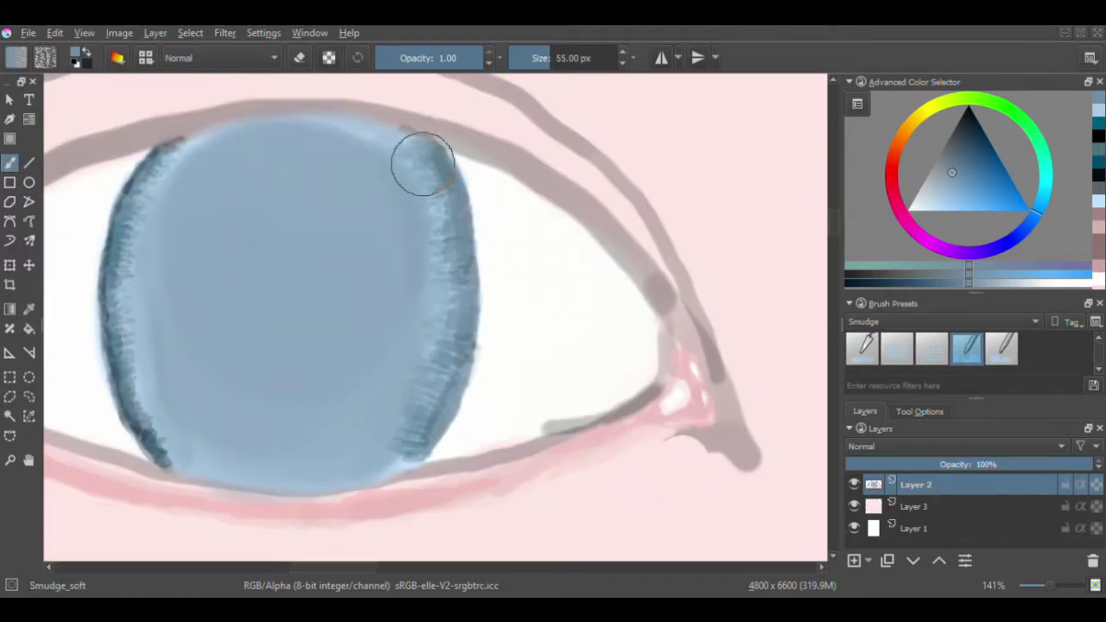
{"action": "left_click_drag", "start_coordinate": [420, 163], "coordinate": [396, 454]}
{"action": "left_click_drag", "start_coordinate": [130, 172], "coordinate": [171, 459]}
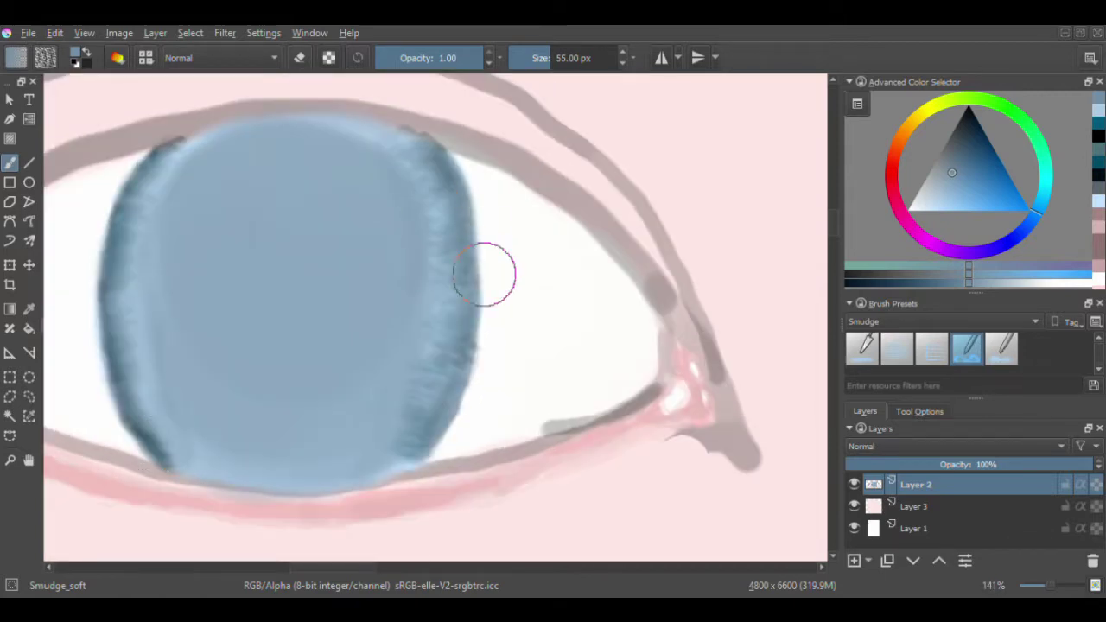
{"action": "left_click", "coordinate": [968, 140]}
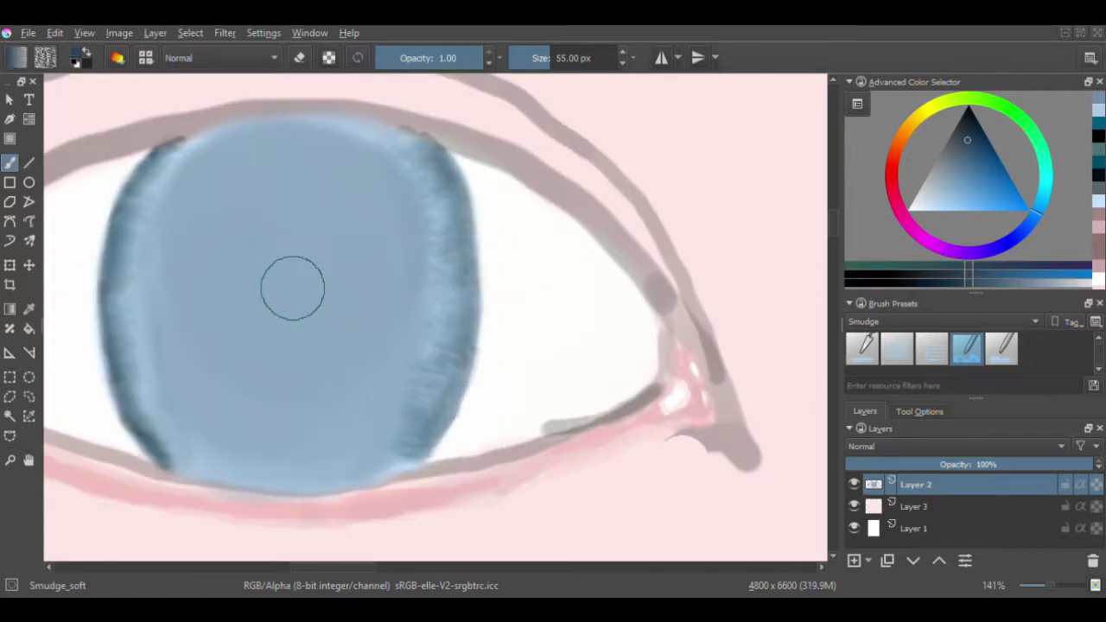
{"action": "left_click", "coordinate": [293, 298]}
Step: Paint a blobby darker-blue ring around the pupil
{"action": "mouse_move", "coordinate": [256, 253]}
{"action": "left_mouse_down"}
{"action": "mouse_move", "coordinate": [370, 309]}
{"action": "mouse_move", "coordinate": [284, 349]}
{"action": "left_mouse_up"}
{"action": "left_click_drag", "start_coordinate": [310, 186], "coordinate": [380, 371]}
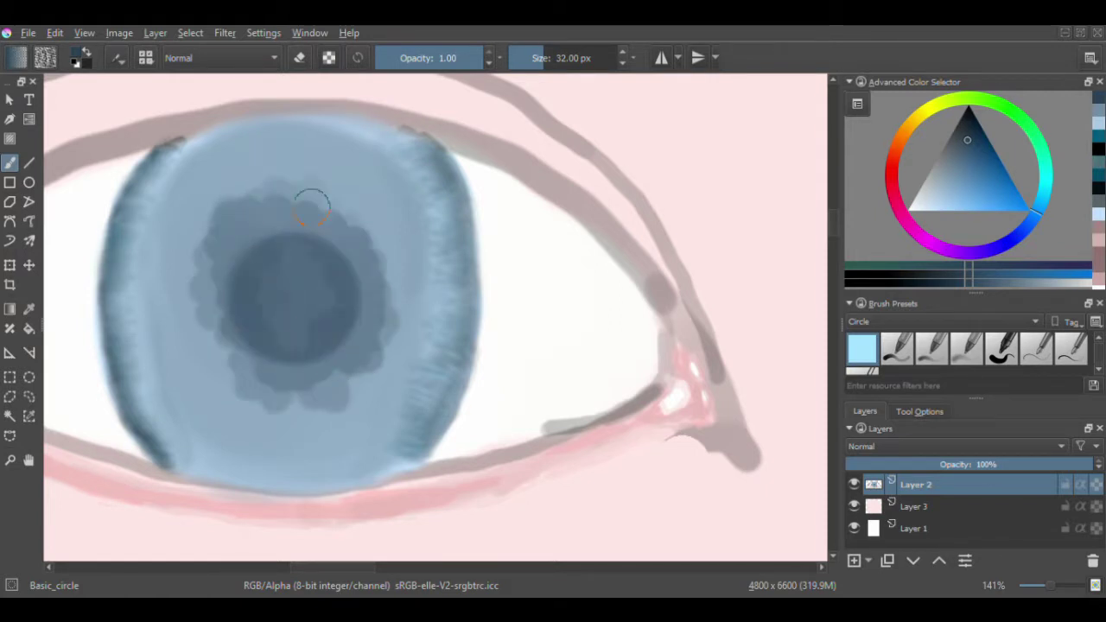
{"action": "mouse_move", "coordinate": [216, 224]}
{"action": "left_mouse_down"}
{"action": "mouse_move", "coordinate": [328, 321]}
{"action": "mouse_move", "coordinate": [271, 245]}
{"action": "left_mouse_up"}
{"action": "left_click", "coordinate": [968, 127]}
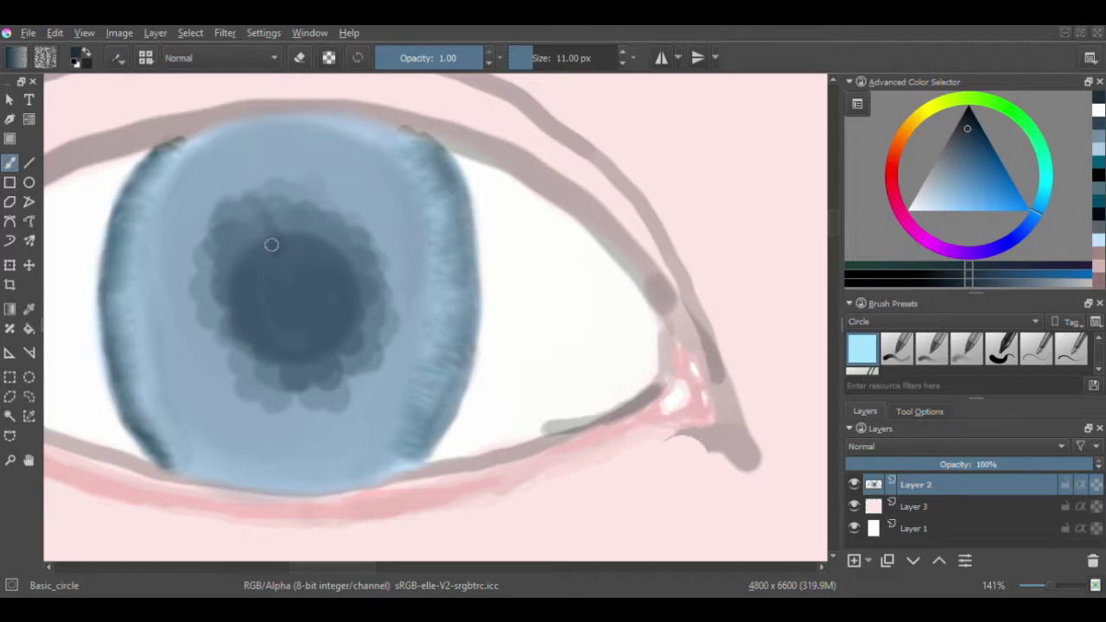
{"action": "key", "text": "2"}
{"action": "key", "text": "1"}
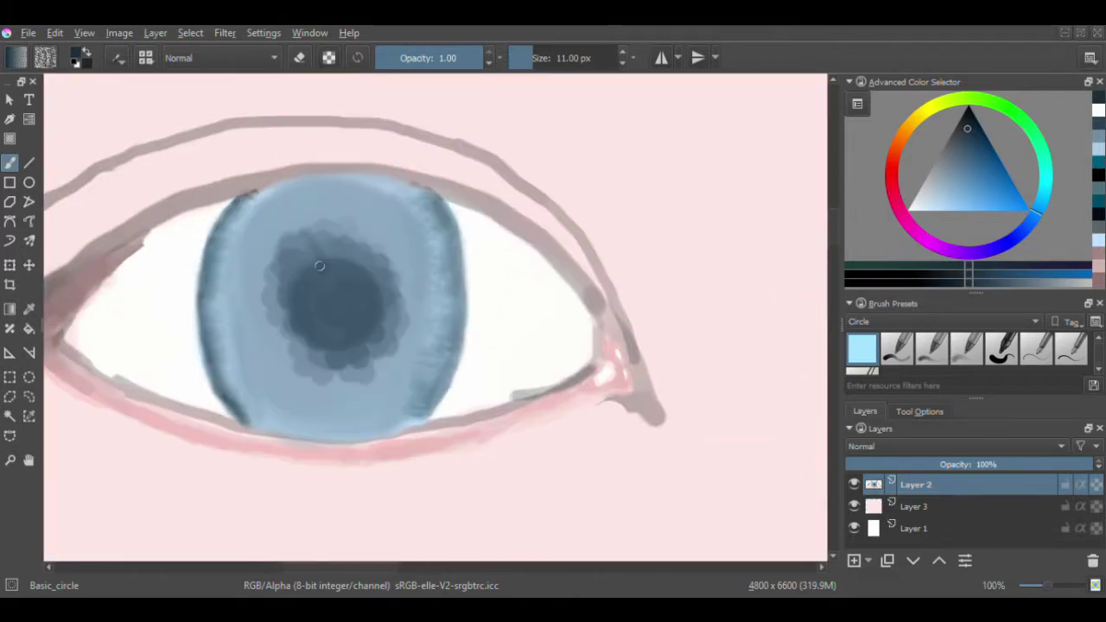
Step: Draw thin dark radial streaks outward from the pupil on all sides
{"action": "key", "text": "plus"}
{"action": "key", "text": "bracketleft"}
{"action": "mouse_move", "coordinate": [259, 204]}
{"action": "left_mouse_down"}
{"action": "mouse_move", "coordinate": [235, 240]}
{"action": "mouse_move", "coordinate": [206, 226]}
{"action": "left_mouse_up"}
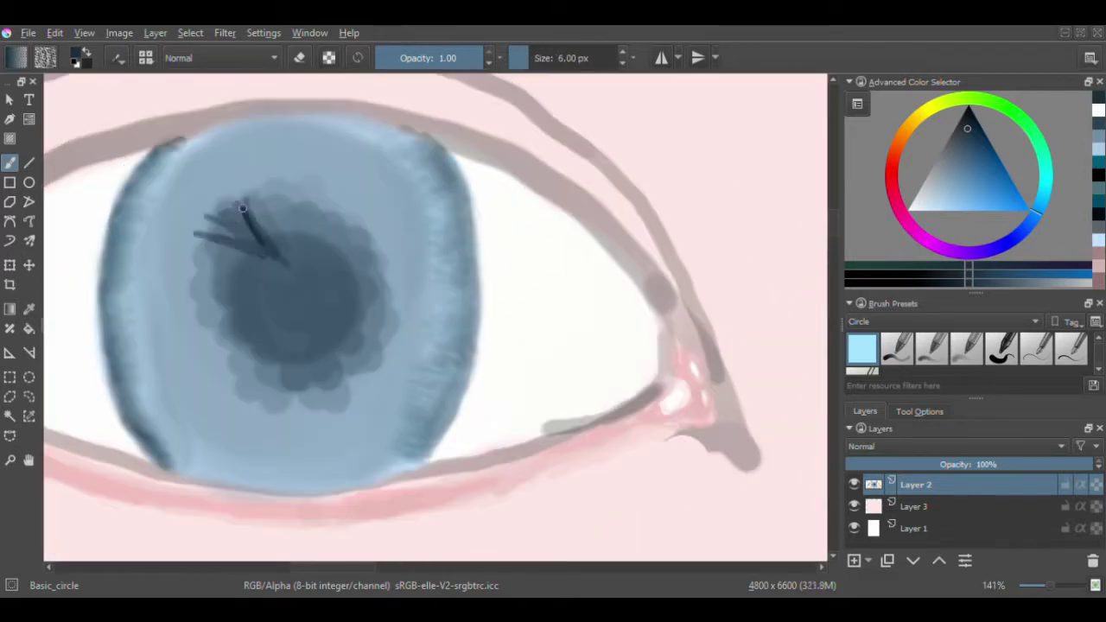
{"action": "left_click_drag", "start_coordinate": [264, 251], "coordinate": [201, 285]}
{"action": "left_click_drag", "start_coordinate": [381, 385], "coordinate": [359, 322]}
{"action": "left_click_drag", "start_coordinate": [398, 285], "coordinate": [346, 304]}
{"action": "left_click_drag", "start_coordinate": [346, 393], "coordinate": [327, 321]}
{"action": "left_click_drag", "start_coordinate": [285, 406], "coordinate": [298, 344]}
{"action": "left_click_drag", "start_coordinate": [207, 354], "coordinate": [269, 311]}
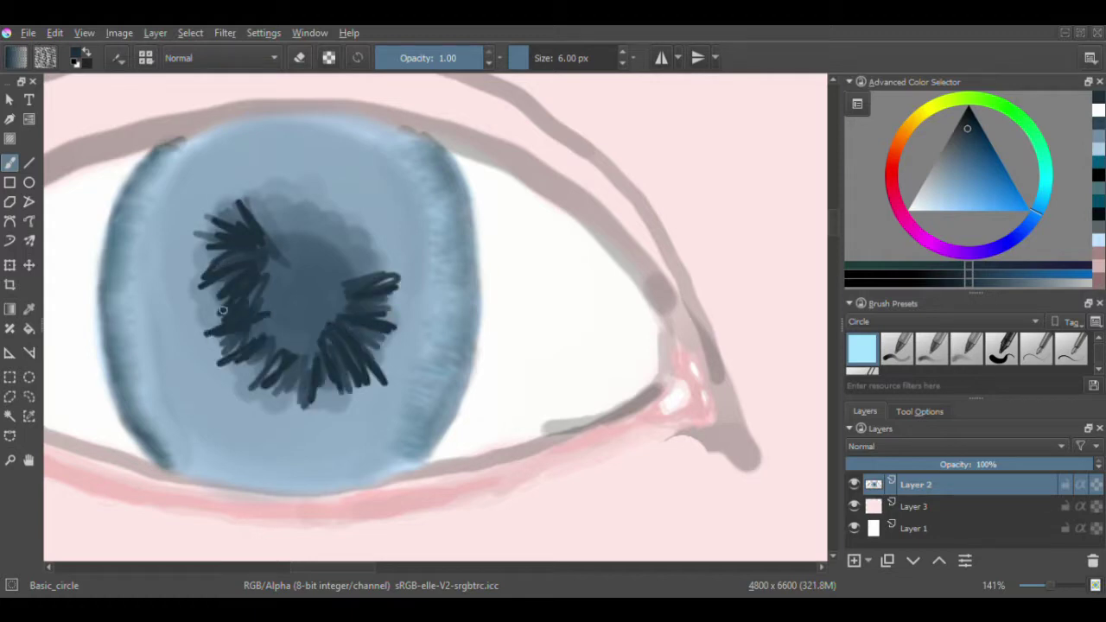
{"action": "left_click_drag", "start_coordinate": [393, 246], "coordinate": [339, 275]}
{"action": "left_click_drag", "start_coordinate": [363, 207], "coordinate": [254, 227]}
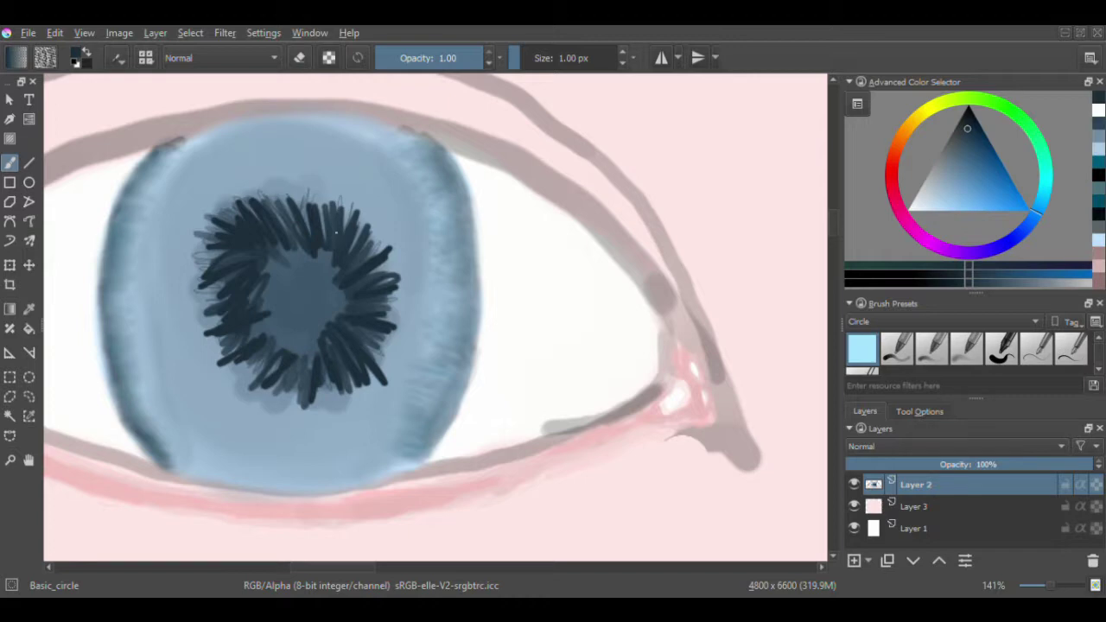
{"action": "left_click", "coordinate": [942, 321]}
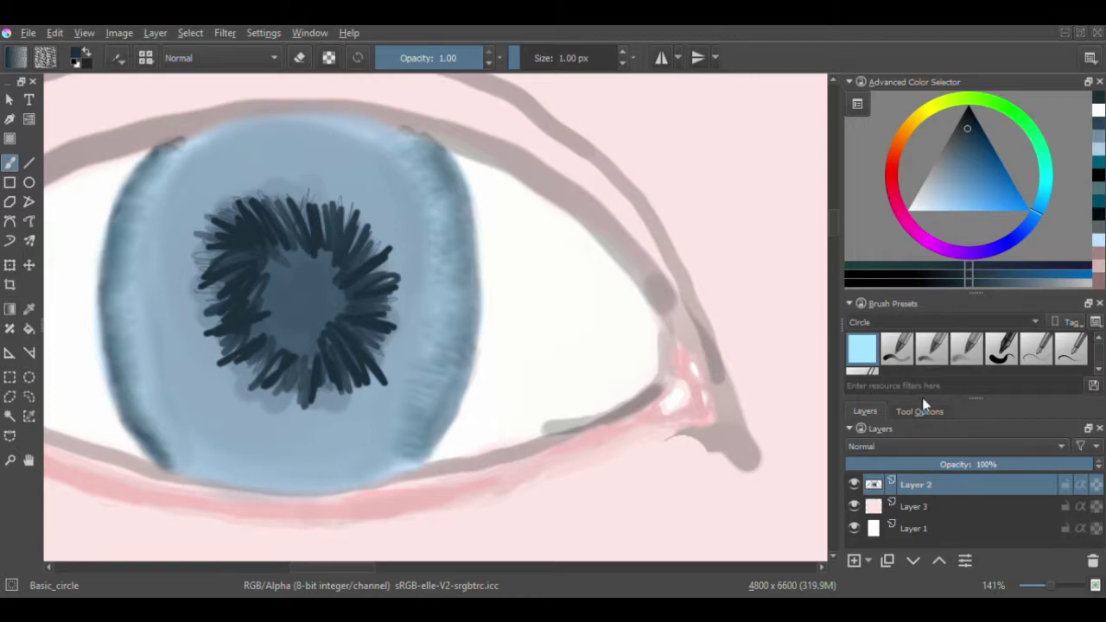
{"action": "left_click", "coordinate": [922, 397]}
{"action": "left_click", "coordinate": [968, 349]}
Step: Blend the iris's radial streaks with a smaller Smudge_soft brush, redoing one stroke
{"action": "key", "text": "bracketleft"}
{"action": "key", "text": "bracketleft"}
{"action": "key", "text": "bracketleft"}
{"action": "left_click_drag", "start_coordinate": [207, 224], "coordinate": [242, 306]}
{"action": "left_click_drag", "start_coordinate": [259, 398], "coordinate": [400, 286]}
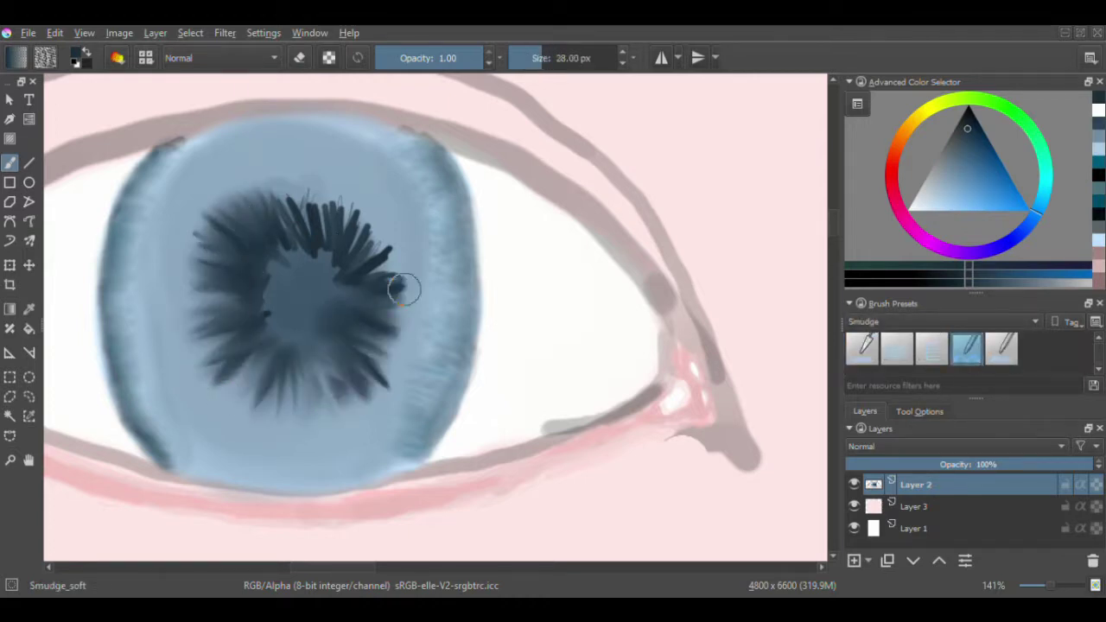
{"action": "key", "text": "ctrl+z"}
{"action": "mouse_move", "coordinate": [199, 234]}
{"action": "left_mouse_down"}
{"action": "mouse_move", "coordinate": [343, 412]}
{"action": "mouse_move", "coordinate": [254, 188]}
{"action": "left_mouse_up"}
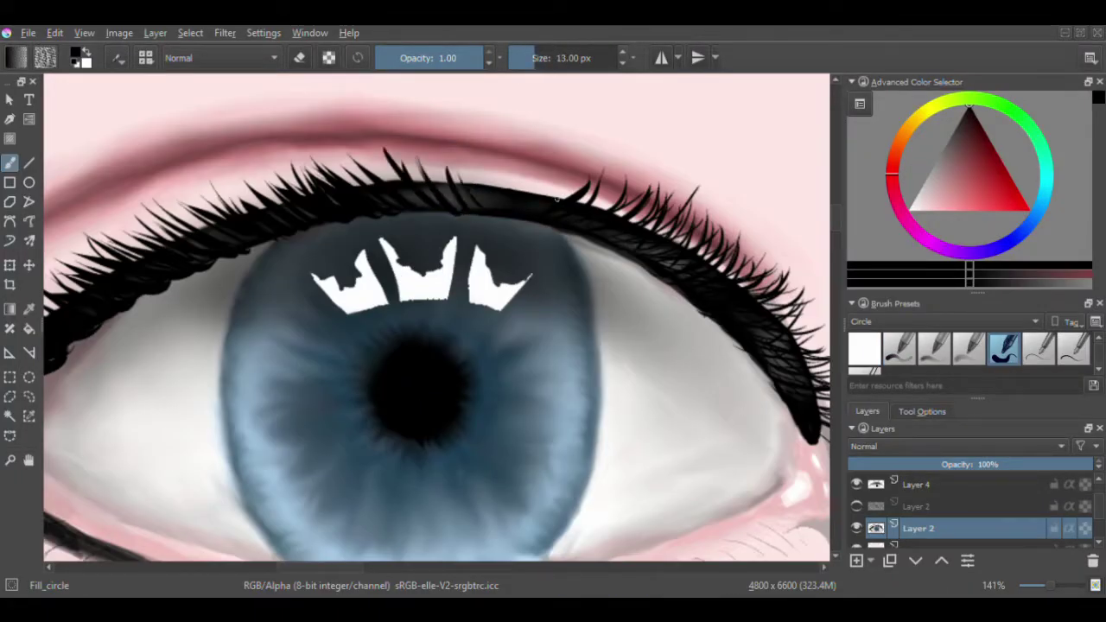
Step: Paint extra eyelashes along the upper lid and its left end with the Freehand Brush
{"action": "left_click_drag", "start_coordinate": [558, 198], "coordinate": [129, 249]}
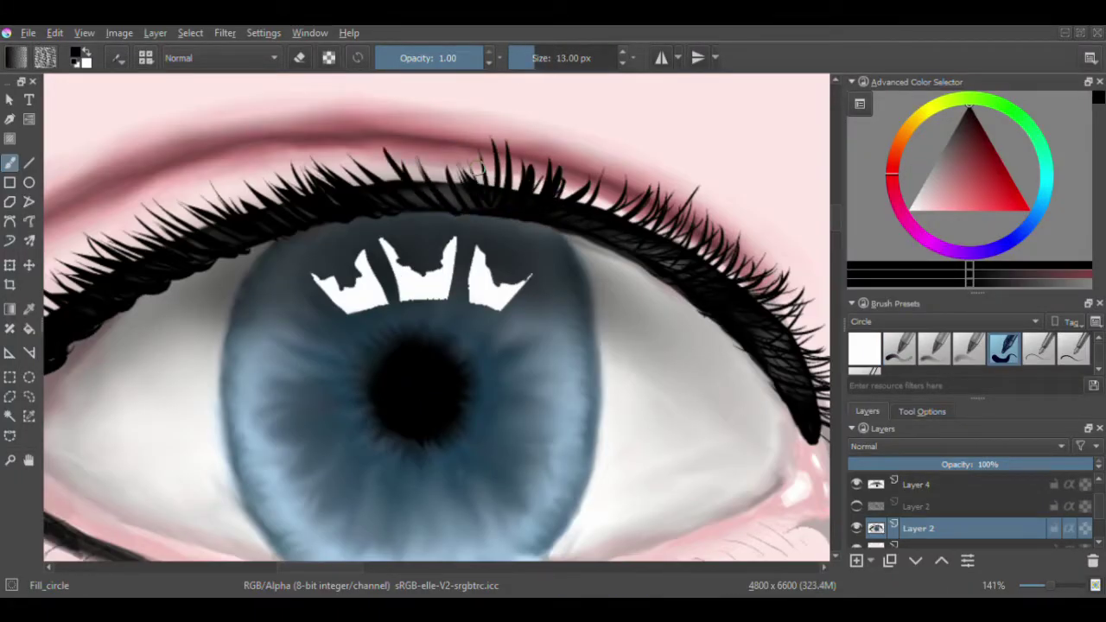
{"action": "key", "text": "1"}
{"action": "key", "text": "v"}
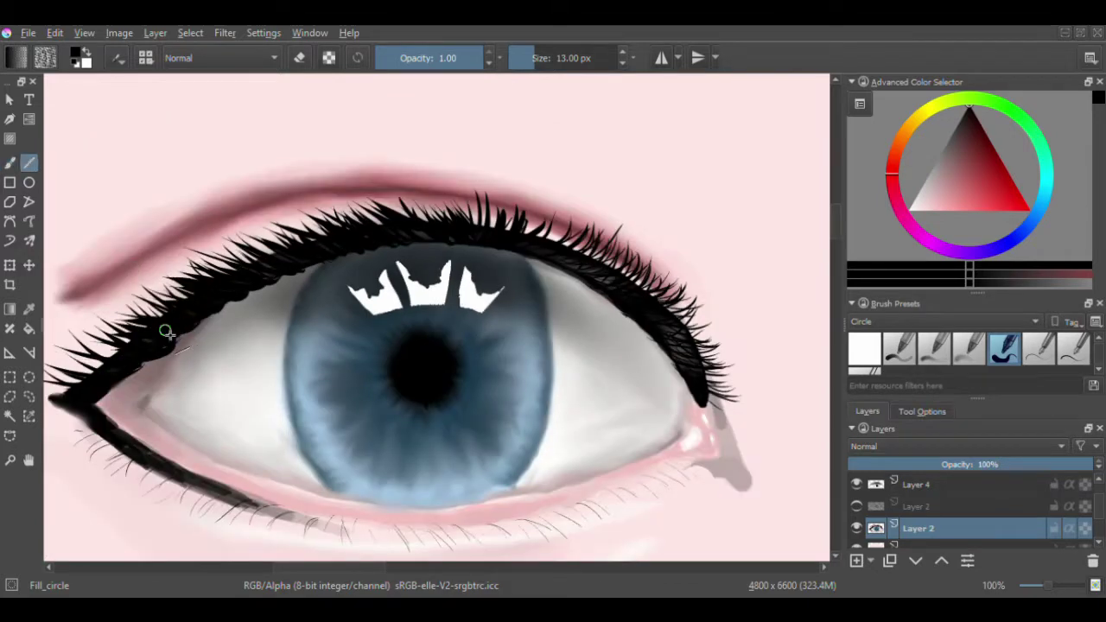
{"action": "key", "text": "b"}
{"action": "mouse_move", "coordinate": [173, 285]}
{"action": "left_mouse_down"}
{"action": "mouse_move", "coordinate": [107, 329]}
{"action": "mouse_move", "coordinate": [234, 250]}
{"action": "mouse_move", "coordinate": [346, 208]}
{"action": "mouse_move", "coordinate": [527, 212]}
{"action": "mouse_move", "coordinate": [682, 298]}
{"action": "left_mouse_up"}
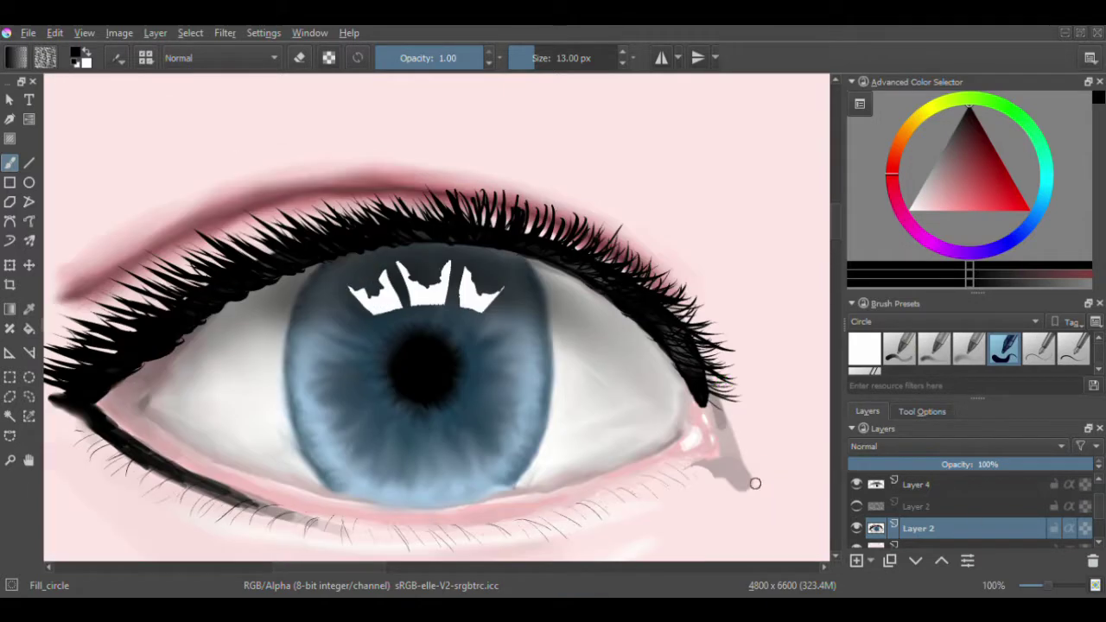
{"action": "left_click", "coordinate": [1099, 544]}
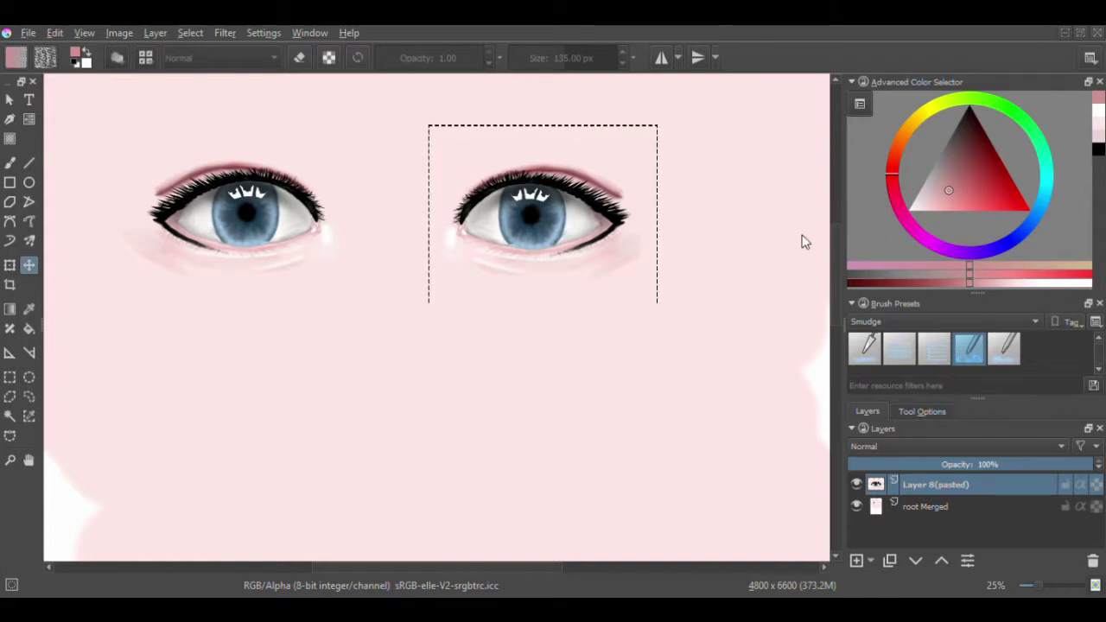
Step: Deselect the right eye and merge the pasted eye down into the layer below
{"action": "left_click", "coordinate": [587, 449]}
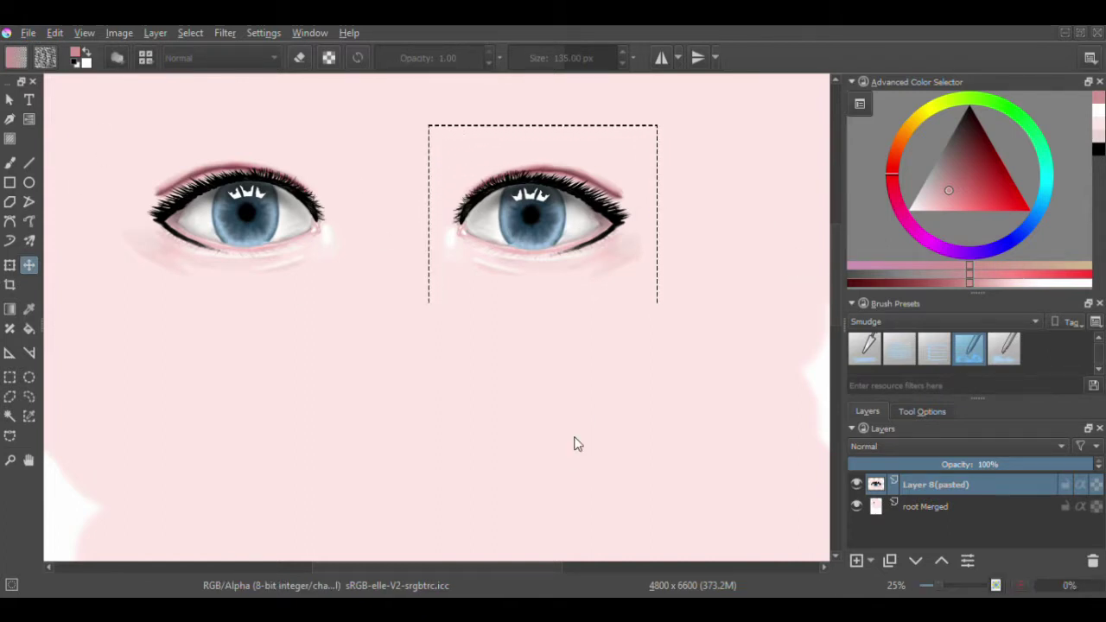
{"action": "key", "text": "ctrl+shift+a"}
{"action": "key", "text": "b"}
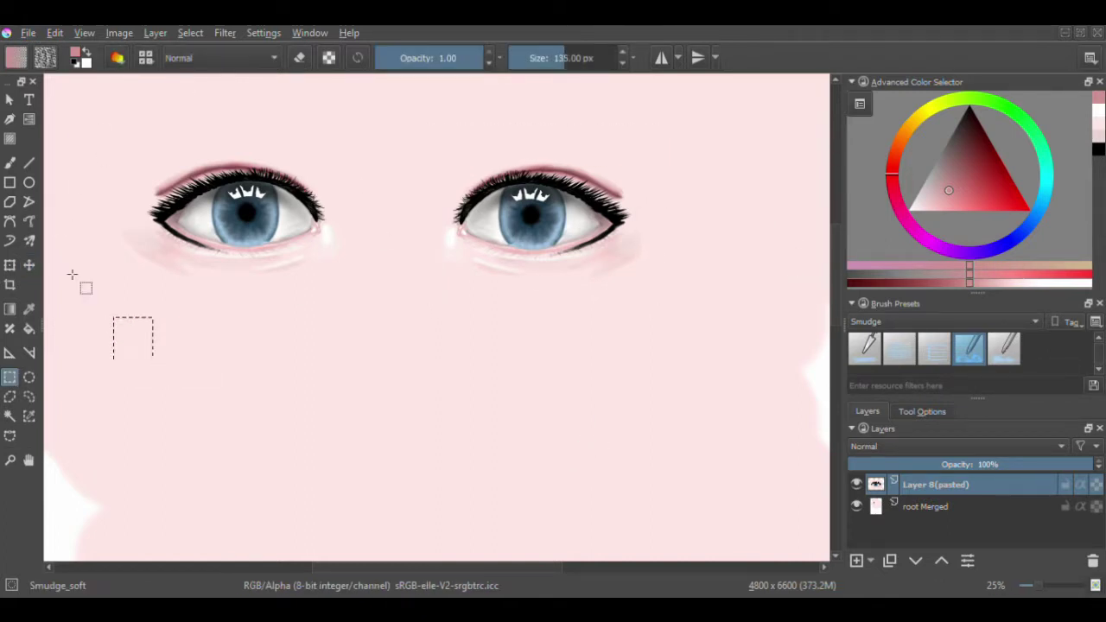
{"action": "scroll", "coordinate": [449, 151], "scroll_direction": "up", "scroll_amount": 1}
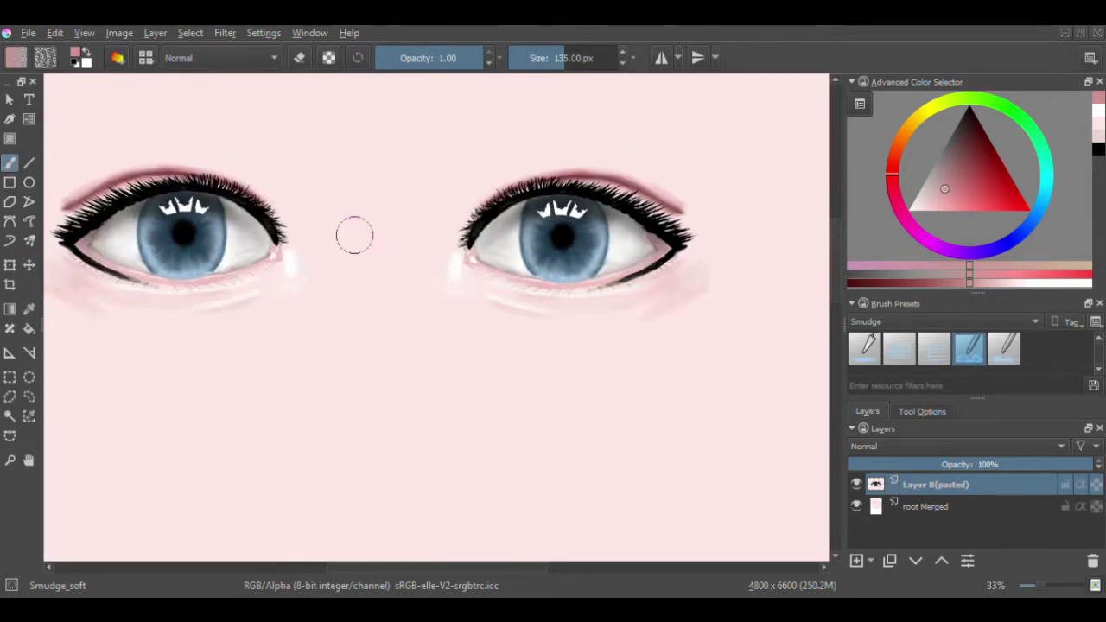
{"action": "key", "text": "shift+Delete"}
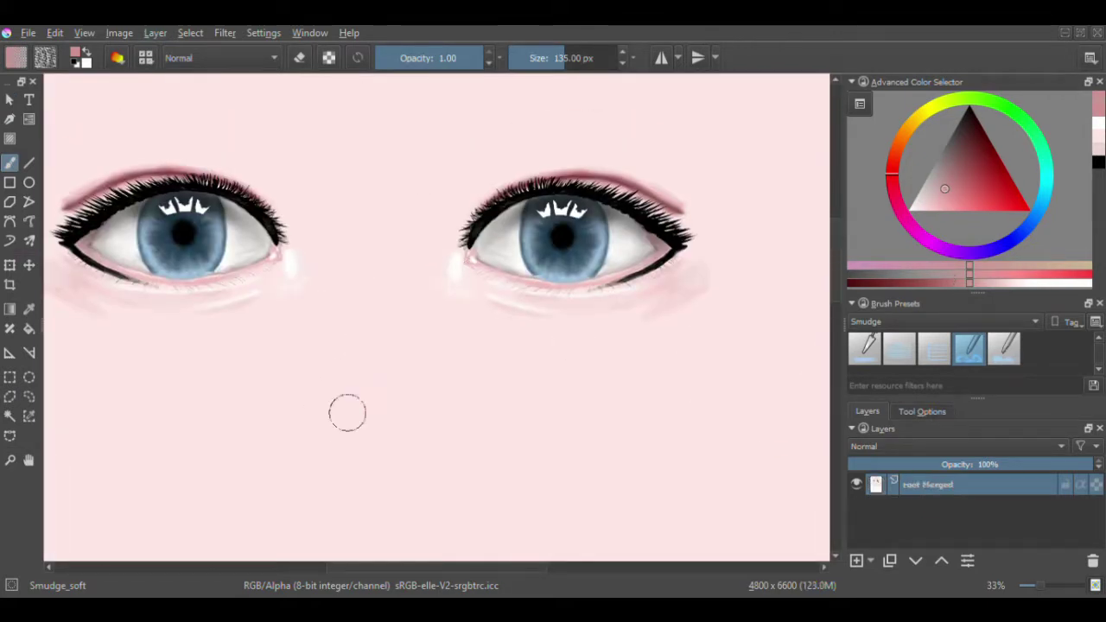
Step: Add empty Layer 9 and pick a pink skin shade for shadows
{"action": "key", "text": "Insert"}
{"action": "left_click", "coordinate": [940, 196]}
{"action": "scroll", "coordinate": [873, 322], "scroll_direction": "up", "scroll_amount": 1}
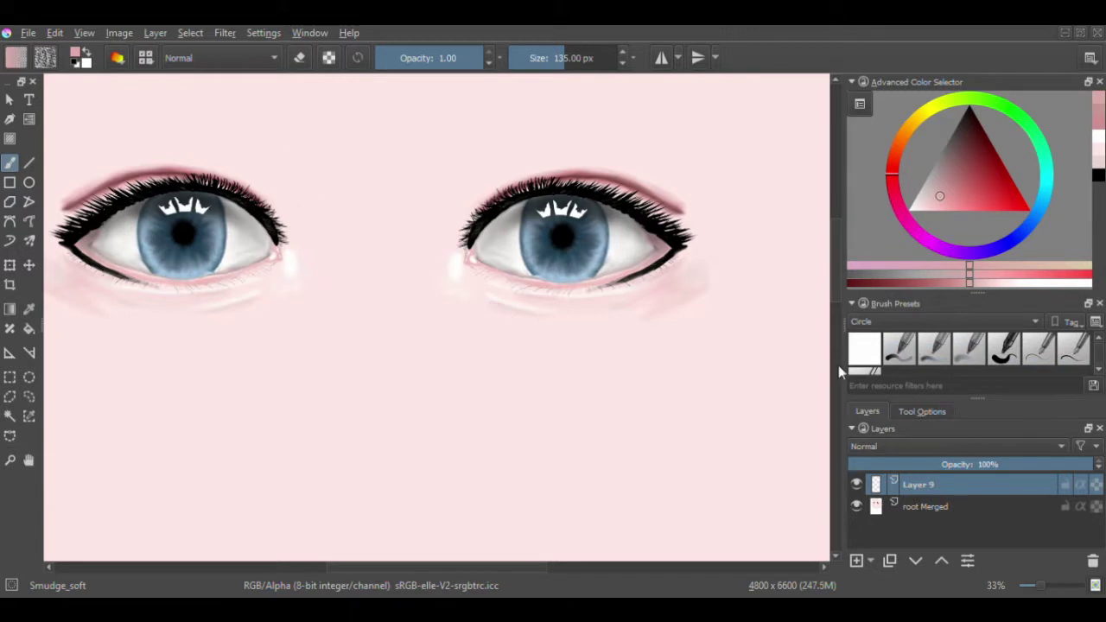
Step: With Basic_circle, try two pink strokes beside the nose, then remove them
{"action": "left_click", "coordinate": [864, 349]}
{"action": "mouse_move", "coordinate": [306, 187]}
{"action": "left_mouse_down"}
{"action": "mouse_move", "coordinate": [319, 207]}
{"action": "mouse_move", "coordinate": [338, 393]}
{"action": "left_mouse_up"}
{"action": "mouse_move", "coordinate": [445, 164]}
{"action": "left_mouse_down"}
{"action": "mouse_move", "coordinate": [446, 321]}
{"action": "mouse_move", "coordinate": [427, 368]}
{"action": "left_mouse_up"}
{"action": "key", "text": "Delete"}
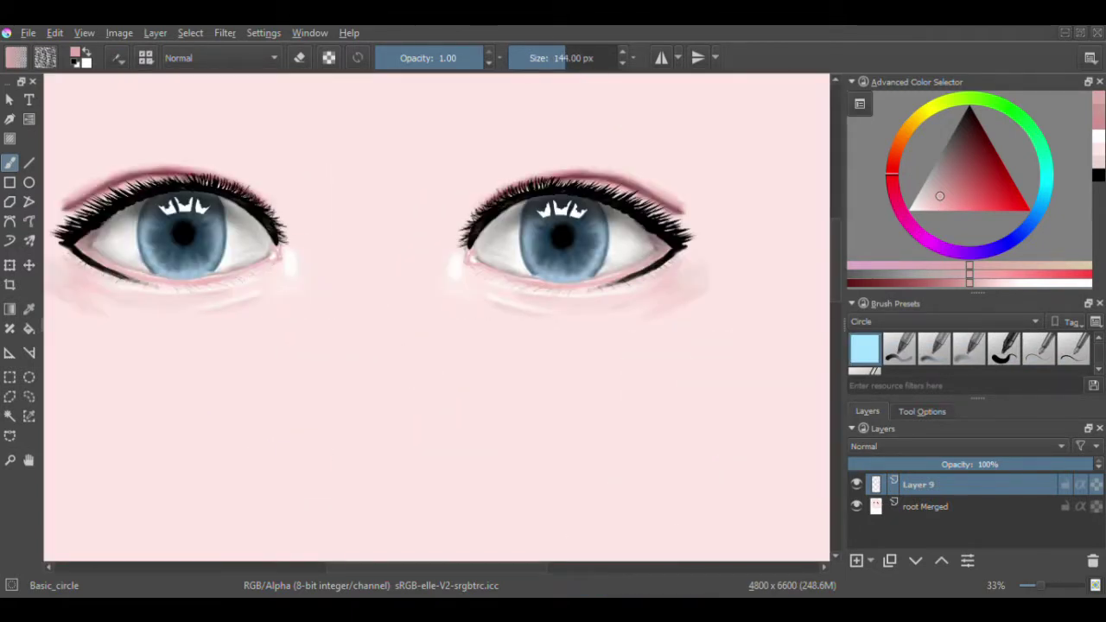
Step: Paint soft pink shadows above both eyes, under the inner corners and down the nose
{"action": "mouse_move", "coordinate": [450, 242]}
{"action": "left_mouse_down"}
{"action": "mouse_move", "coordinate": [489, 155]}
{"action": "mouse_move", "coordinate": [527, 130]}
{"action": "left_mouse_up"}
{"action": "left_click_drag", "start_coordinate": [313, 224], "coordinate": [196, 133]}
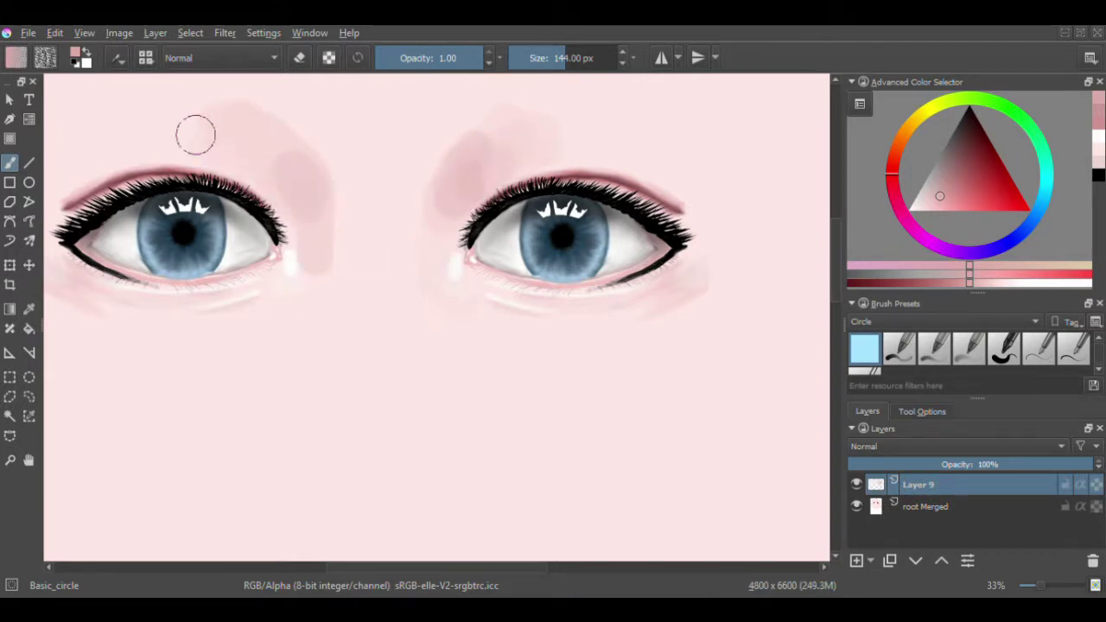
{"action": "left_click_drag", "start_coordinate": [440, 207], "coordinate": [519, 156]}
{"action": "left_click_drag", "start_coordinate": [452, 250], "coordinate": [452, 323]}
{"action": "left_click_drag", "start_coordinate": [268, 294], "coordinate": [291, 340]}
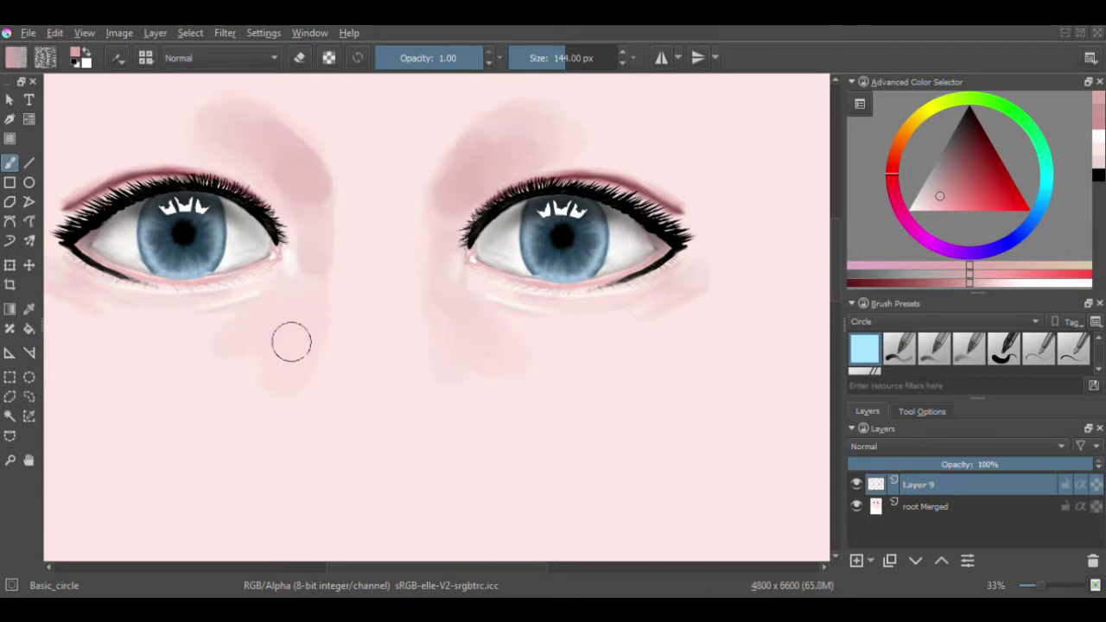
{"action": "left_click_drag", "start_coordinate": [322, 212], "coordinate": [316, 298]}
{"action": "left_click_drag", "start_coordinate": [444, 212], "coordinate": [445, 294]}
Step: With a smaller brush, shade both nose sides and darken the nose bridge
{"action": "key", "text": "bracketleft"}
{"action": "left_click_drag", "start_coordinate": [311, 207], "coordinate": [311, 294]}
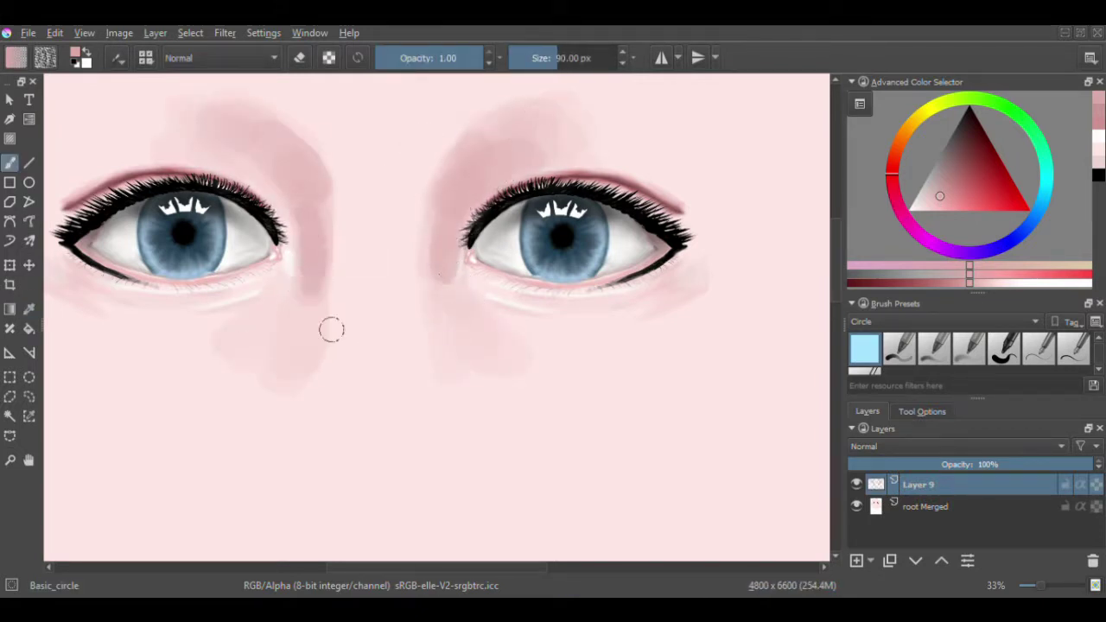
{"action": "left_click_drag", "start_coordinate": [423, 346], "coordinate": [415, 218]}
{"action": "left_click_drag", "start_coordinate": [343, 255], "coordinate": [339, 358]}
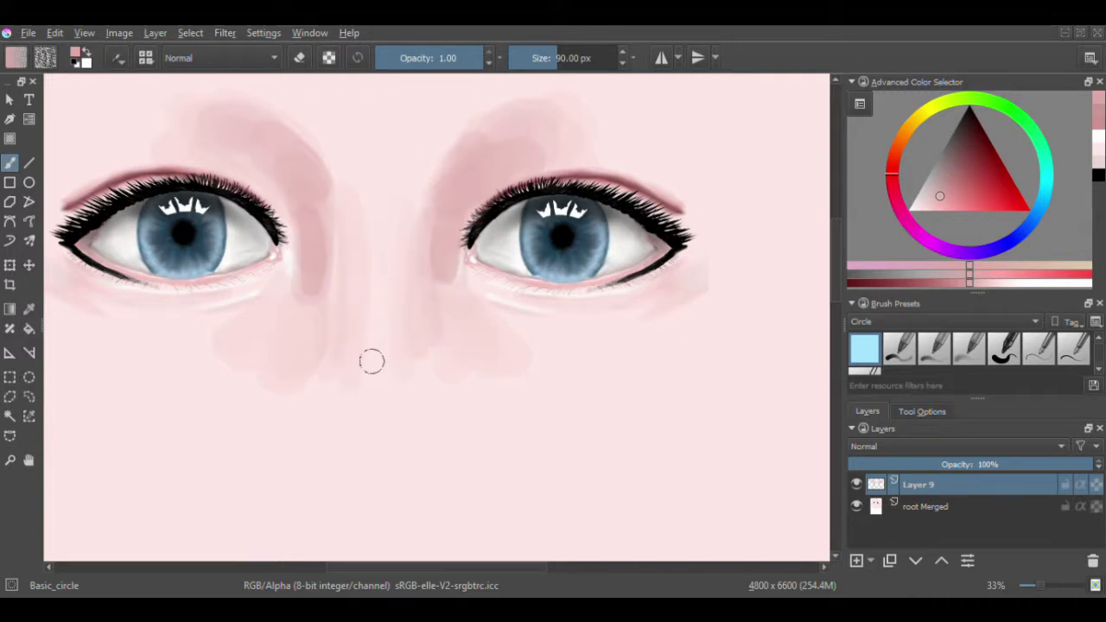
{"action": "mouse_move", "coordinate": [697, 193]}
{"action": "left_mouse_down"}
{"action": "mouse_move", "coordinate": [597, 163]}
{"action": "mouse_move", "coordinate": [630, 170]}
{"action": "left_mouse_up"}
{"action": "key", "text": "bracketleft"}
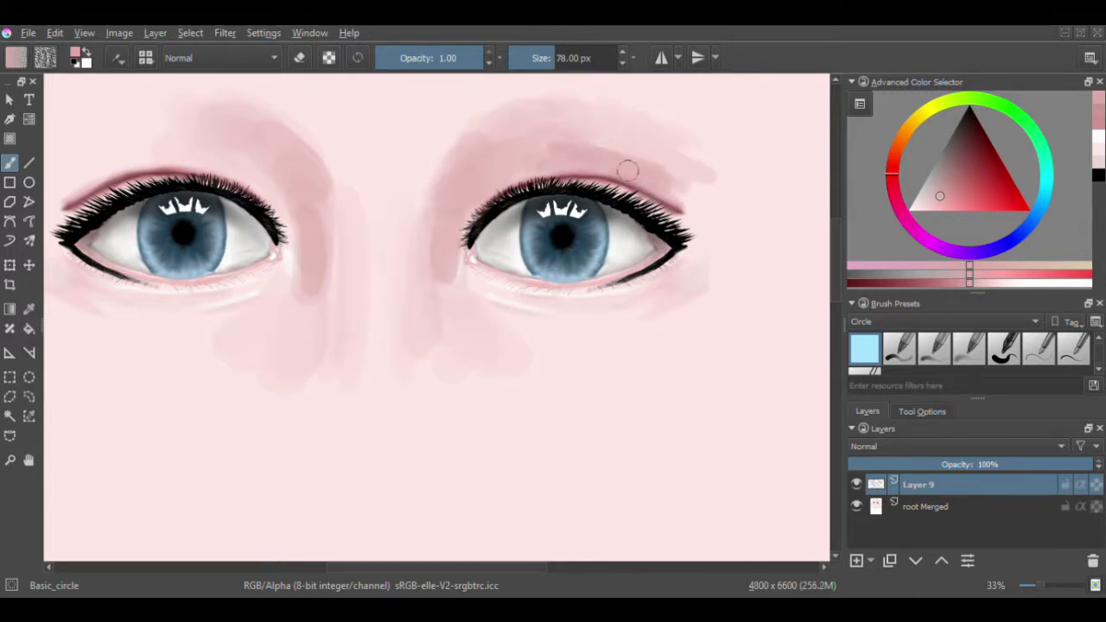
{"action": "key", "text": "ctrl+z"}
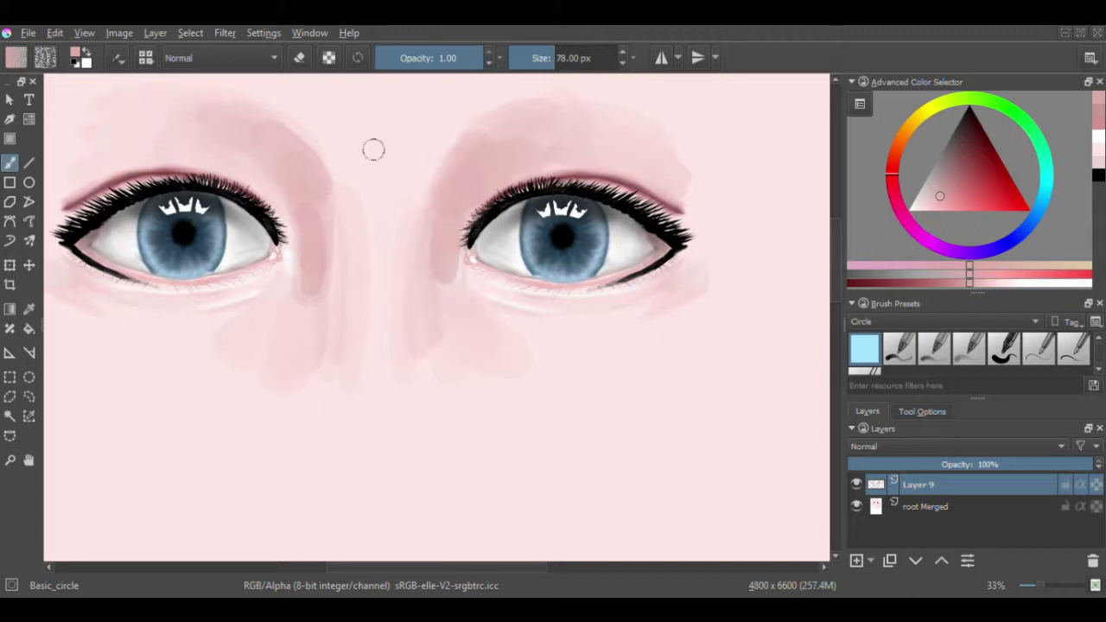
{"action": "key", "text": "bracketright"}
{"action": "key", "text": "bracketright"}
{"action": "key", "text": "bracketright"}
{"action": "left_click_drag", "start_coordinate": [323, 151], "coordinate": [350, 303]}
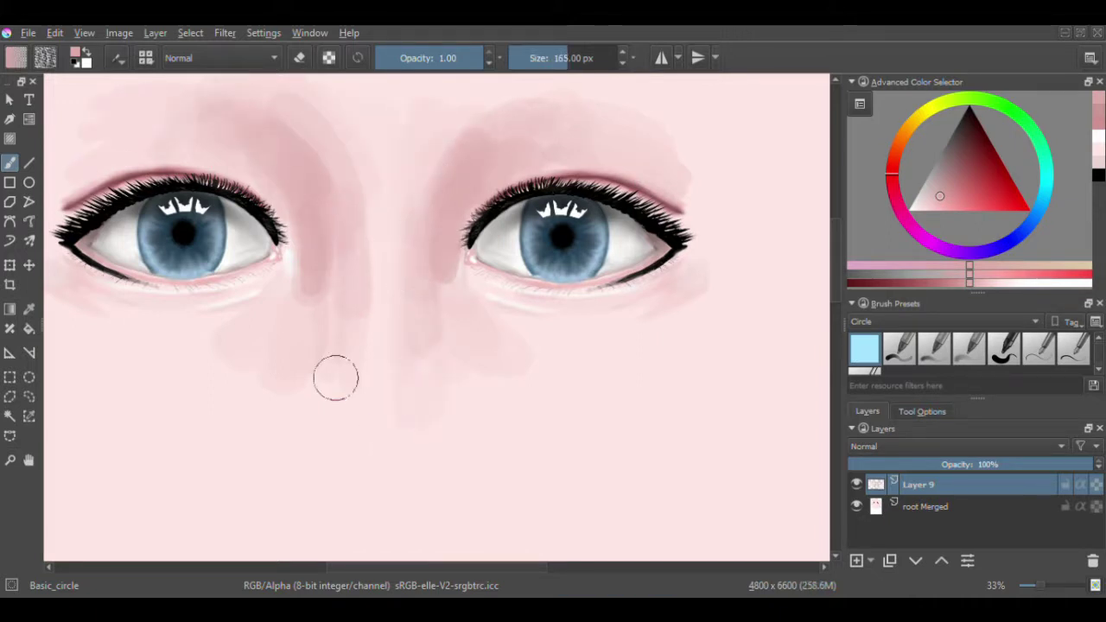
Step: Paint and repeatedly redo a pink blob at the nose base
{"action": "key", "text": "bracketleft"}
{"action": "key", "text": "bracketleft"}
{"action": "key", "text": "bracketleft"}
{"action": "mouse_move", "coordinate": [414, 386]}
{"action": "left_mouse_down"}
{"action": "mouse_move", "coordinate": [433, 420]}
{"action": "mouse_move", "coordinate": [345, 489]}
{"action": "left_mouse_up"}
{"action": "key", "text": "ctrl+z"}
{"action": "key", "text": "ctrl+z"}
{"action": "key", "text": "bracketleft"}
{"action": "mouse_move", "coordinate": [420, 377]}
{"action": "left_mouse_down"}
{"action": "mouse_move", "coordinate": [417, 407]}
{"action": "mouse_move", "coordinate": [448, 423]}
{"action": "mouse_move", "coordinate": [407, 475]}
{"action": "mouse_move", "coordinate": [329, 477]}
{"action": "left_mouse_up"}
{"action": "key", "text": "ctrl+z"}
{"action": "key", "text": "ctrl+z"}
{"action": "mouse_move", "coordinate": [432, 419]}
{"action": "left_mouse_down"}
{"action": "mouse_move", "coordinate": [439, 380]}
{"action": "mouse_move", "coordinate": [453, 434]}
{"action": "mouse_move", "coordinate": [379, 486]}
{"action": "left_mouse_up"}
{"action": "key", "text": "bracketleft"}
{"action": "key", "text": "bracketleft"}
{"action": "key", "text": "ctrl+z"}
{"action": "key", "text": "bracketleft"}
{"action": "key", "text": "bracketleft"}
{"action": "key", "text": "bracketleft"}
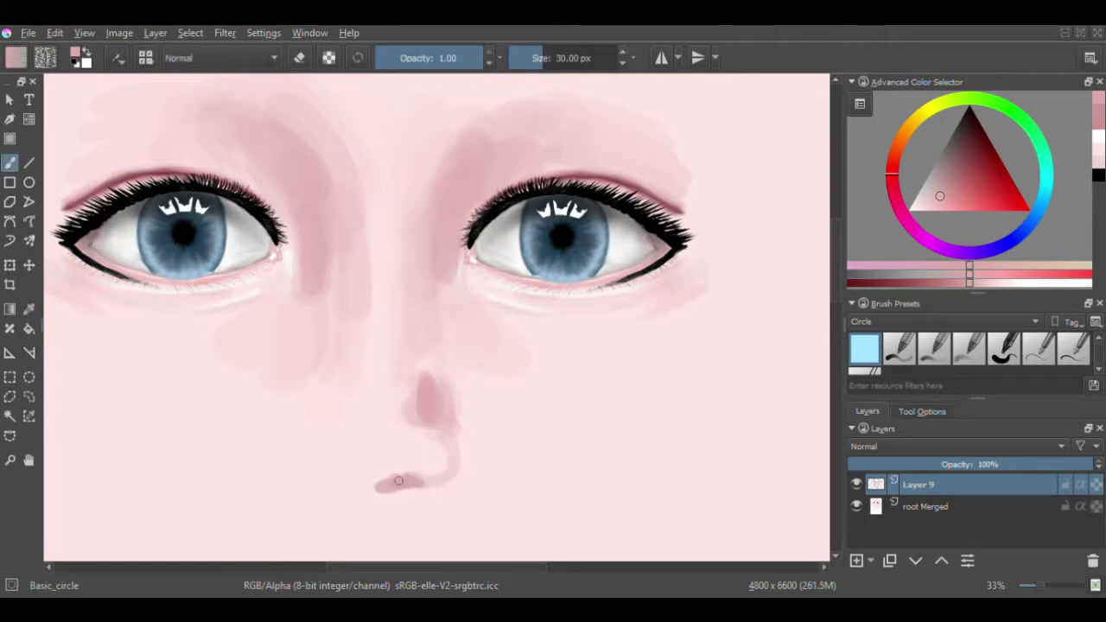
Step: Paint pink nostrils, the left nose side and the outline of the nose bottom
{"action": "key", "text": "bracketright"}
{"action": "key", "text": "bracketright"}
{"action": "key", "text": "bracketright"}
{"action": "left_click_drag", "start_coordinate": [328, 415], "coordinate": [311, 398]}
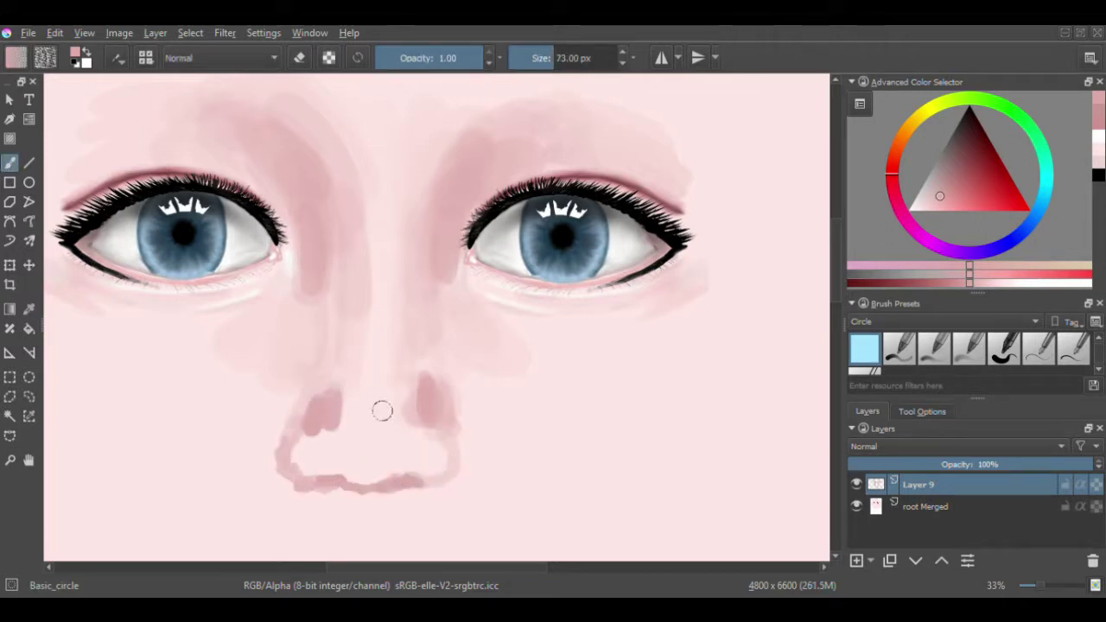
{"action": "left_click_drag", "start_coordinate": [309, 298], "coordinate": [304, 411]}
{"action": "key", "text": "bracketleft"}
{"action": "left_click_drag", "start_coordinate": [426, 402], "coordinate": [424, 464]}
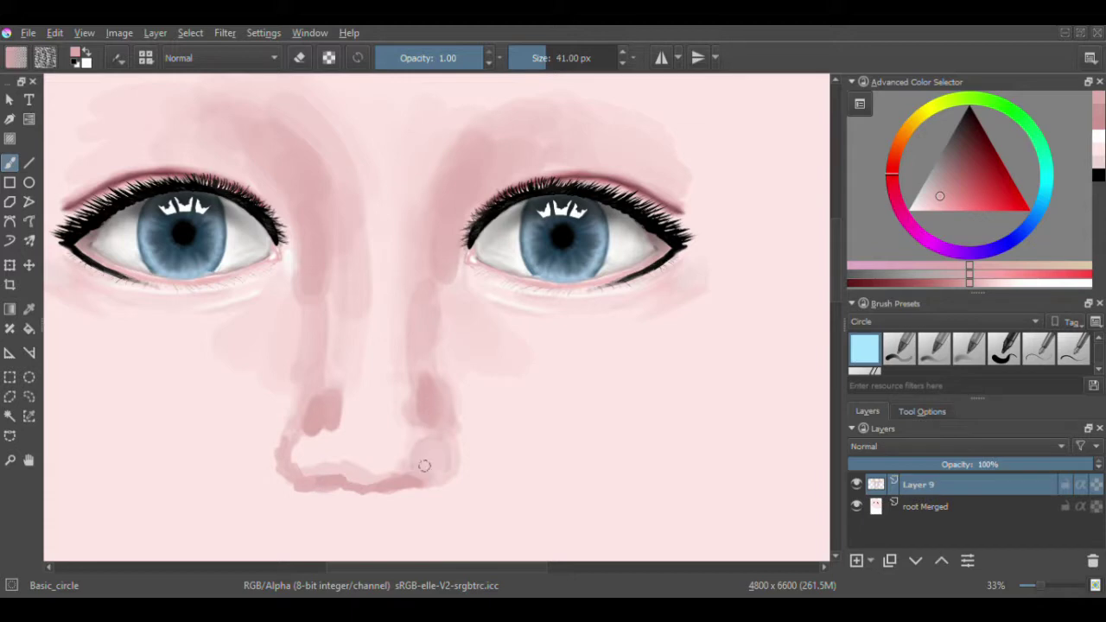
{"action": "left_click_drag", "start_coordinate": [319, 471], "coordinate": [324, 431]}
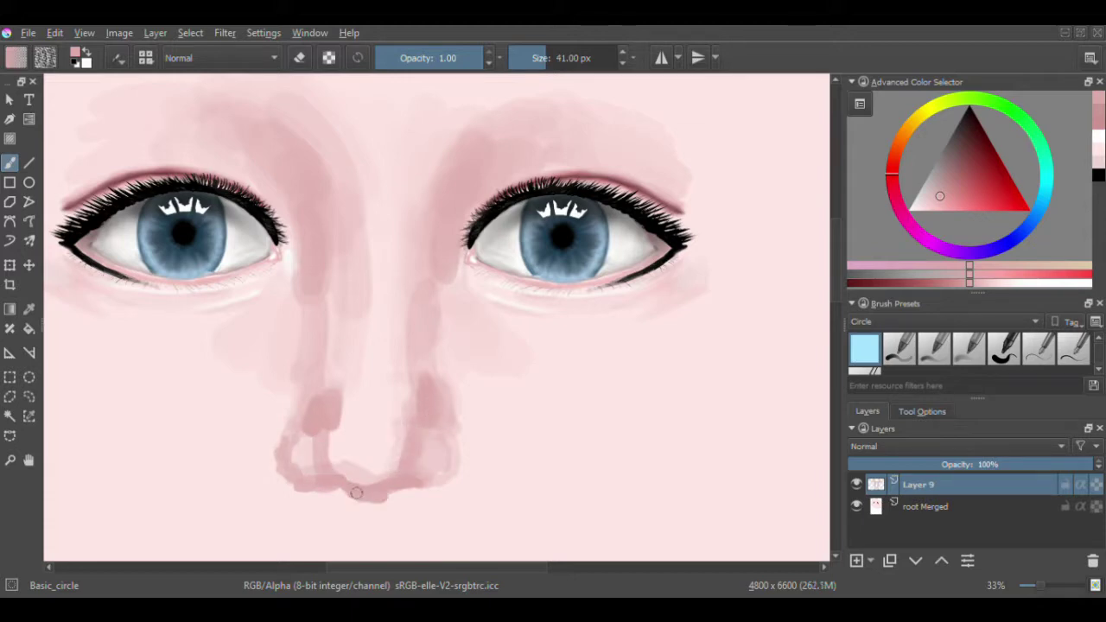
{"action": "mouse_move", "coordinate": [342, 476]}
{"action": "left_mouse_down"}
{"action": "mouse_move", "coordinate": [451, 486]}
{"action": "mouse_move", "coordinate": [433, 419]}
{"action": "left_mouse_up"}
{"action": "key", "text": "bracketleft"}
{"action": "key", "text": "bracketleft"}
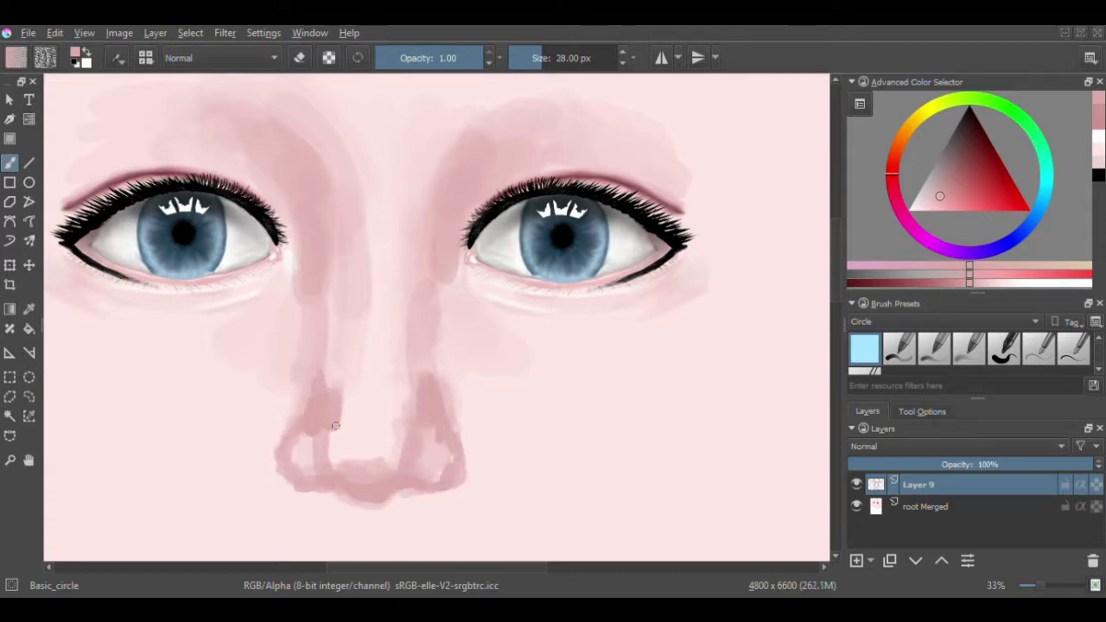
{"action": "key", "text": "bracketright"}
{"action": "key", "text": "bracketright"}
{"action": "key", "text": "bracketright"}
{"action": "mouse_move", "coordinate": [345, 402]}
{"action": "left_mouse_down"}
{"action": "mouse_move", "coordinate": [370, 360]}
{"action": "mouse_move", "coordinate": [412, 447]}
{"action": "left_mouse_up"}
Step: Add white highlights on the nose bridge and tip, then undo the dark tip paint
{"action": "key", "text": "x"}
{"action": "mouse_move", "coordinate": [385, 320]}
{"action": "left_mouse_down"}
{"action": "mouse_move", "coordinate": [381, 222]}
{"action": "mouse_move", "coordinate": [360, 420]}
{"action": "mouse_move", "coordinate": [368, 459]}
{"action": "left_mouse_up"}
{"action": "key", "text": "bracketleft"}
{"action": "key", "text": "x"}
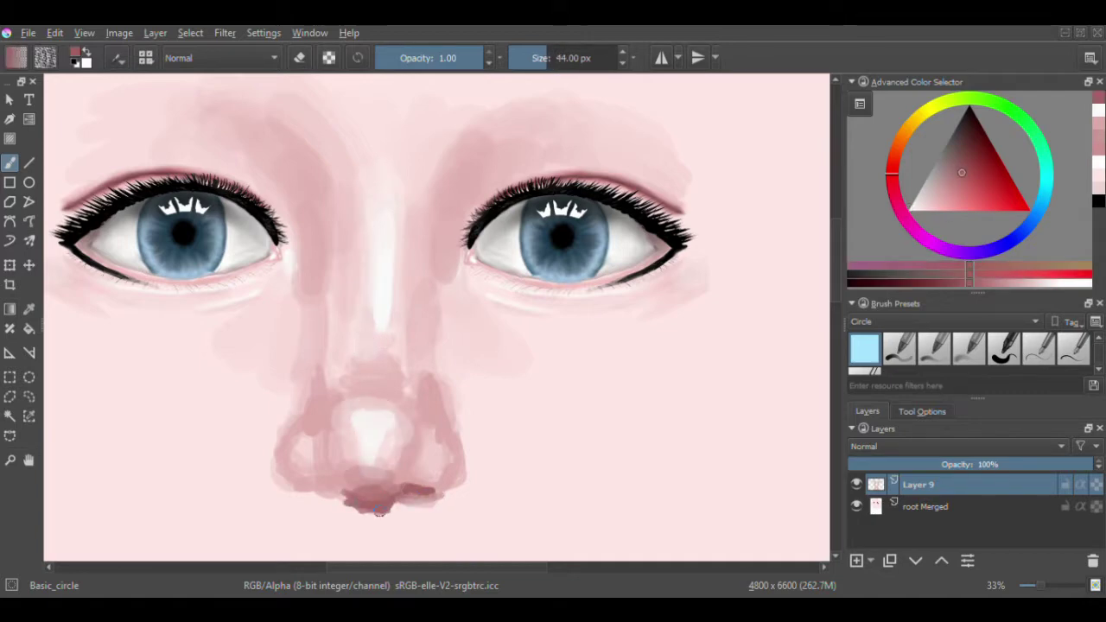
{"action": "key", "text": "ctrl+z"}
Step: In a lighter pink, darken the nose bottom, its right side and underside
{"action": "left_click", "coordinate": [959, 282]}
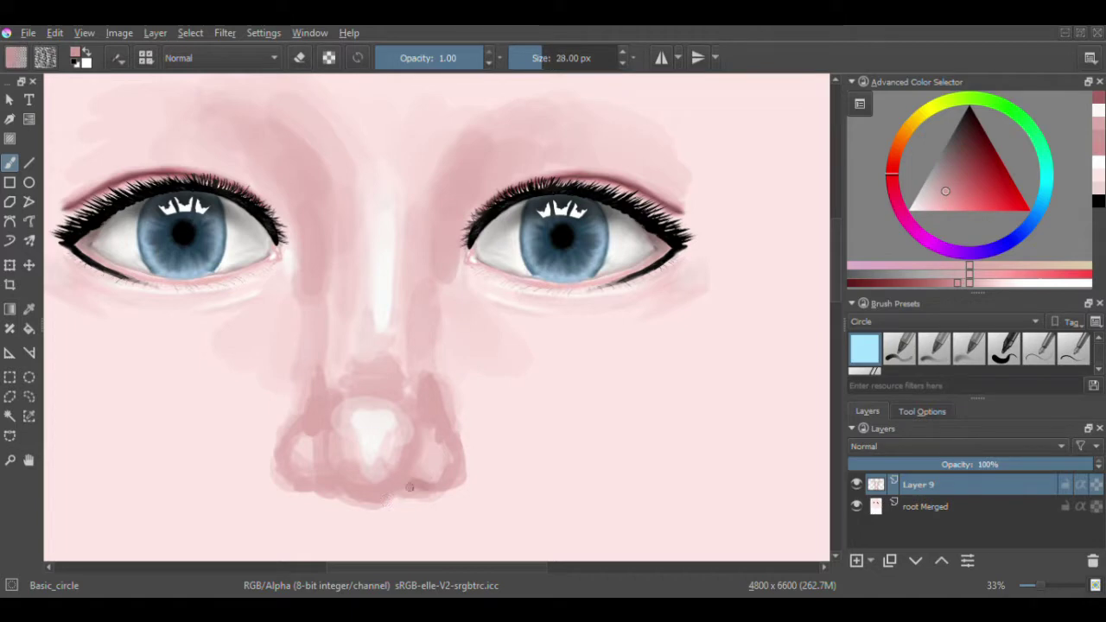
{"action": "key", "text": "["}
{"action": "mouse_move", "coordinate": [409, 488]}
{"action": "left_mouse_down"}
{"action": "mouse_move", "coordinate": [437, 491]}
{"action": "mouse_move", "coordinate": [383, 501]}
{"action": "mouse_move", "coordinate": [298, 488]}
{"action": "mouse_move", "coordinate": [406, 493]}
{"action": "mouse_move", "coordinate": [372, 460]}
{"action": "left_mouse_up"}
{"action": "key", "text": "bracketright"}
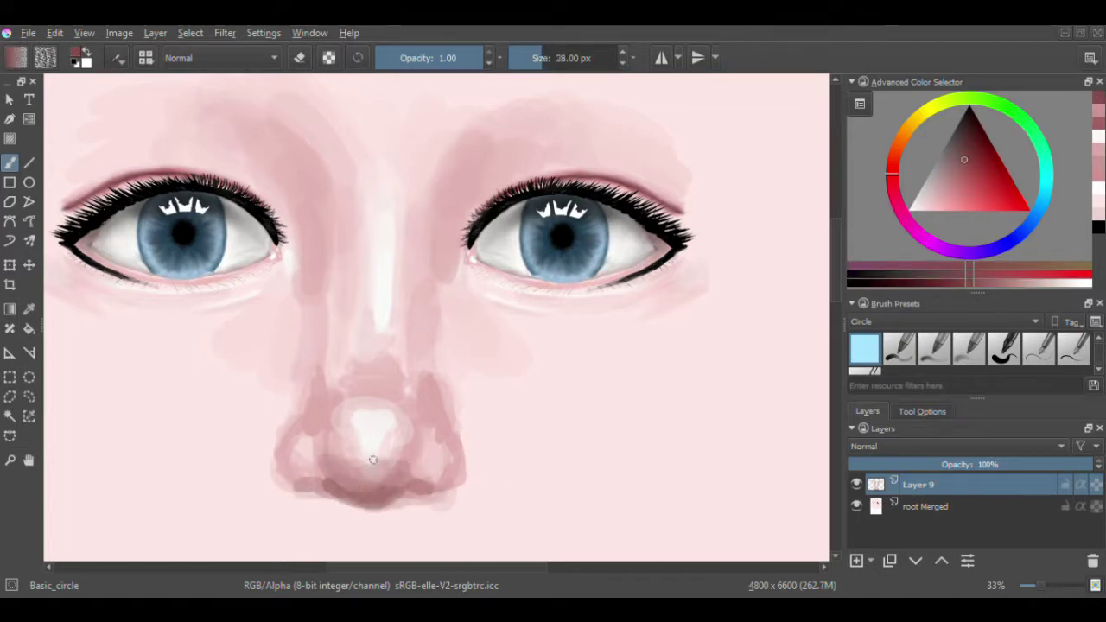
{"action": "left_click_drag", "start_coordinate": [430, 387], "coordinate": [442, 439]}
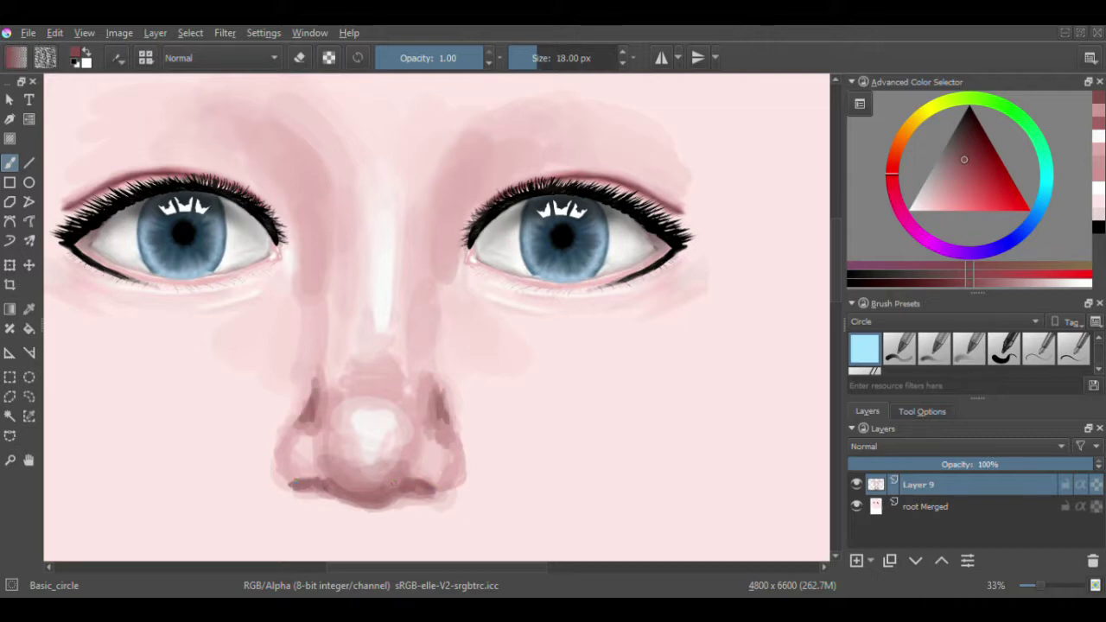
{"action": "key", "text": "bracketright"}
{"action": "key", "text": "bracketright"}
{"action": "key", "text": "bracketright"}
{"action": "left_click_drag", "start_coordinate": [294, 478], "coordinate": [437, 489]}
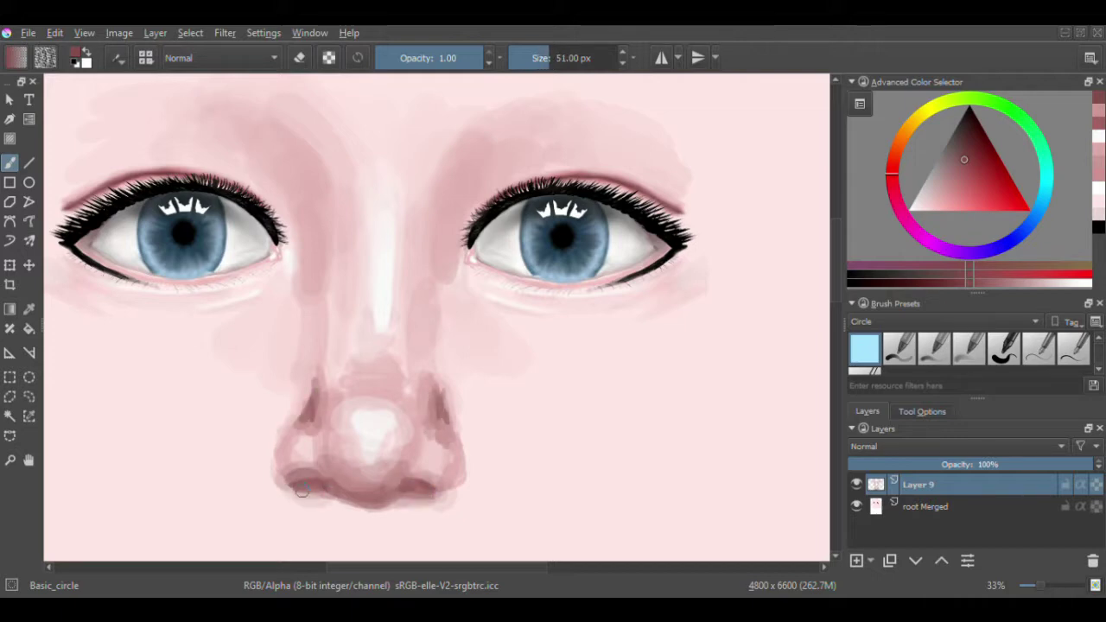
Step: Sample pinks from the painting and add thin soft strokes below the nose and upper lip
{"action": "left_click", "coordinate": [302, 491], "text": "ctrl"}
{"action": "key", "text": "bracketleft"}
{"action": "key", "text": "bracketleft"}
{"action": "key", "text": "bracketleft"}
{"action": "left_click", "coordinate": [427, 513], "text": "ctrl"}
{"action": "key", "text": "bracketleft"}
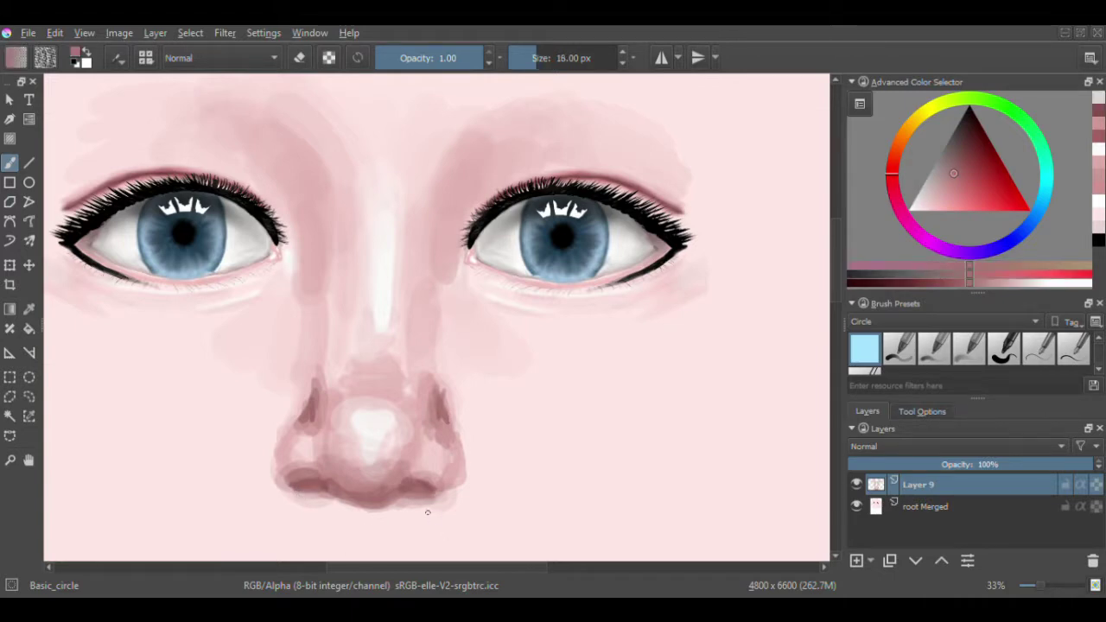
{"action": "key", "text": "bracketleft"}
{"action": "key", "text": "bracketleft"}
{"action": "mouse_move", "coordinate": [385, 517]}
{"action": "left_mouse_down"}
{"action": "mouse_move", "coordinate": [391, 540]}
{"action": "mouse_move", "coordinate": [363, 549]}
{"action": "mouse_move", "coordinate": [372, 553]}
{"action": "left_mouse_up"}
{"action": "key", "text": "bracketright"}
{"action": "key", "text": "bracketright"}
{"action": "key", "text": "bracketright"}
{"action": "left_click_drag", "start_coordinate": [320, 506], "coordinate": [288, 526]}
{"action": "left_click_drag", "start_coordinate": [462, 493], "coordinate": [449, 535]}
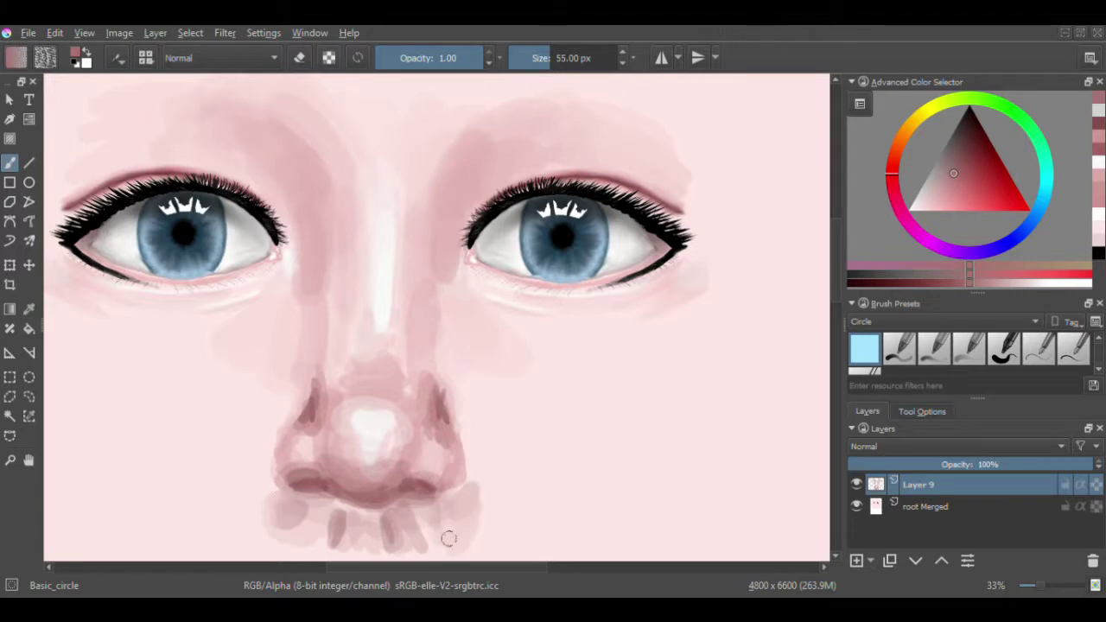
Step: Shade the upper lip area, philtrum and lower left of the nose with a deeper sampled pink
{"action": "left_click", "coordinate": [449, 518], "text": "ctrl"}
{"action": "scroll", "coordinate": [432, 484], "scroll_direction": "down", "scroll_amount": 3}
{"action": "mouse_move", "coordinate": [441, 432]}
{"action": "left_mouse_down"}
{"action": "mouse_move", "coordinate": [328, 463]}
{"action": "mouse_move", "coordinate": [254, 420]}
{"action": "left_mouse_up"}
{"action": "key", "text": "bracketright"}
{"action": "key", "text": "bracketright"}
{"action": "key", "text": "bracketright"}
{"action": "mouse_move", "coordinate": [483, 407]}
{"action": "left_mouse_down"}
{"action": "mouse_move", "coordinate": [498, 423]}
{"action": "mouse_move", "coordinate": [461, 397]}
{"action": "left_mouse_up"}
{"action": "left_click_drag", "start_coordinate": [260, 406], "coordinate": [234, 466]}
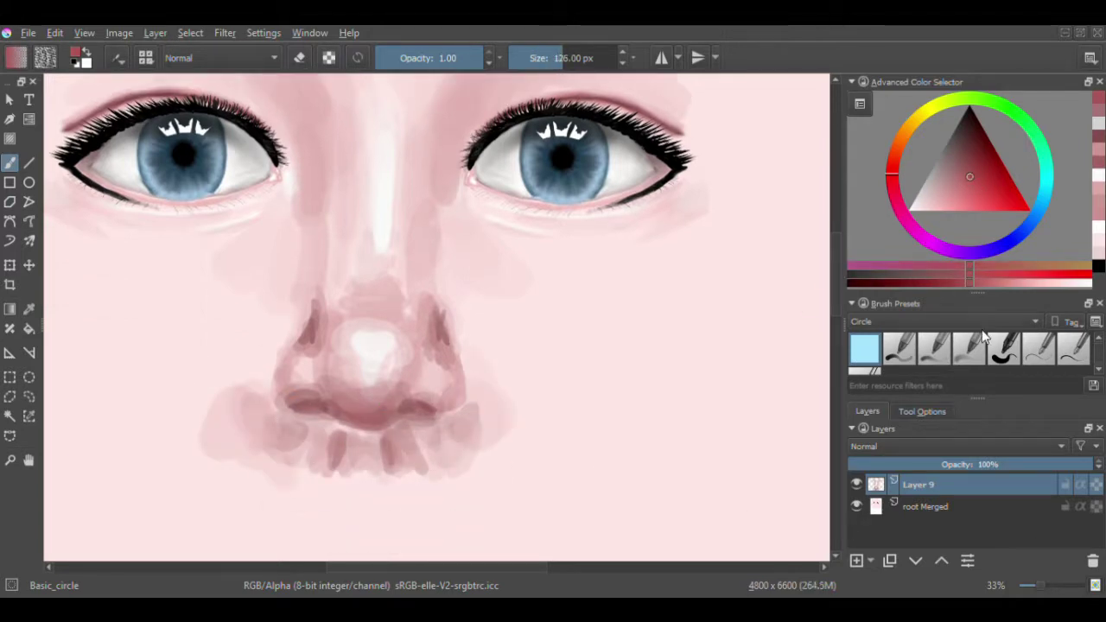
{"action": "left_click", "coordinate": [968, 347]}
{"action": "scroll", "coordinate": [319, 219], "scroll_direction": "up", "scroll_amount": 4}
{"action": "key", "text": "bracketright"}
{"action": "key", "text": "bracketright"}
{"action": "key", "text": "bracketright"}
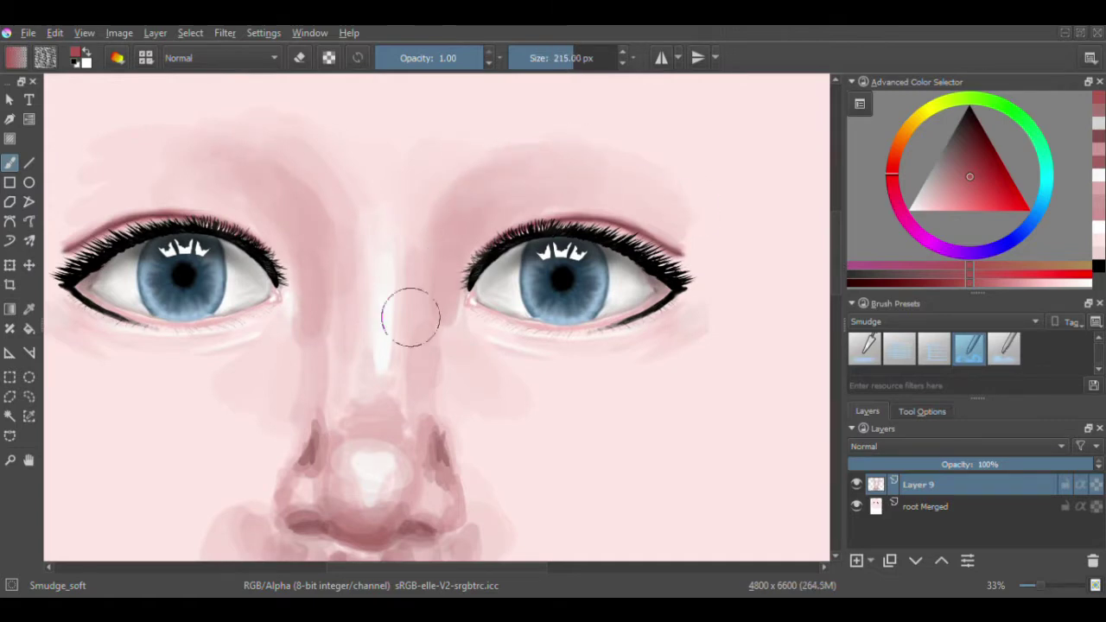
Step: Smudge the nose bridge, nostrils and both nose sides smooth
{"action": "mouse_move", "coordinate": [412, 314]}
{"action": "left_mouse_down"}
{"action": "mouse_move", "coordinate": [331, 321]}
{"action": "mouse_move", "coordinate": [316, 437]}
{"action": "left_mouse_up"}
{"action": "key", "text": "bracketleft"}
{"action": "key", "text": "bracketleft"}
{"action": "key", "text": "bracketleft"}
{"action": "mouse_move", "coordinate": [436, 454]}
{"action": "left_mouse_down"}
{"action": "mouse_move", "coordinate": [436, 421]}
{"action": "mouse_move", "coordinate": [370, 479]}
{"action": "mouse_move", "coordinate": [298, 497]}
{"action": "left_mouse_up"}
{"action": "key", "text": "bracketleft"}
{"action": "mouse_move", "coordinate": [427, 396]}
{"action": "left_mouse_down"}
{"action": "mouse_move", "coordinate": [420, 424]}
{"action": "mouse_move", "coordinate": [435, 430]}
{"action": "mouse_move", "coordinate": [421, 458]}
{"action": "left_mouse_up"}
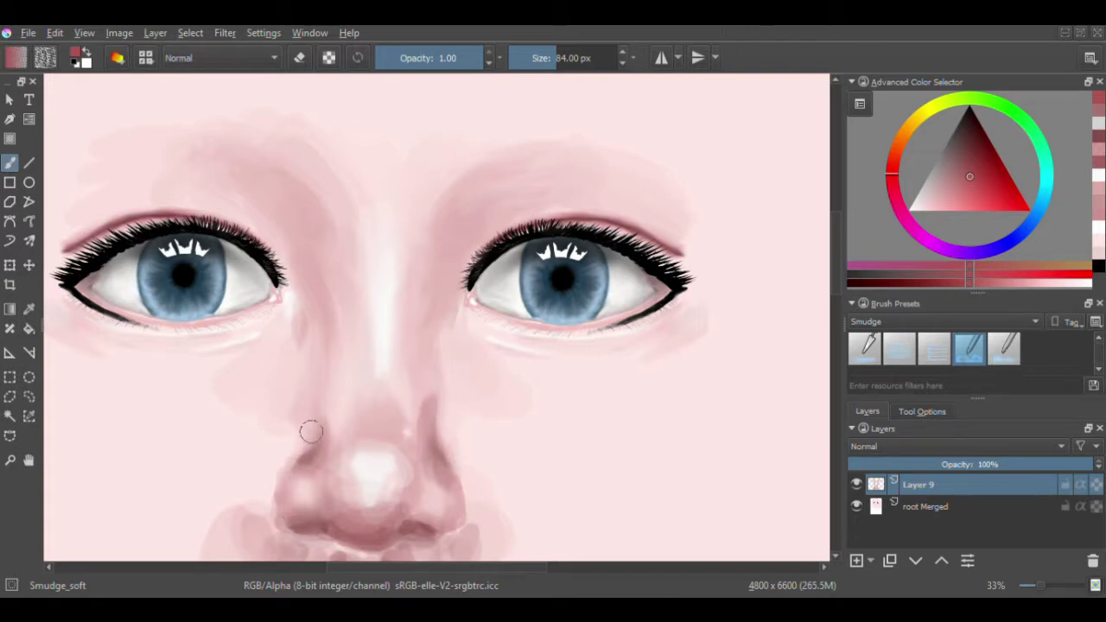
{"action": "scroll", "coordinate": [421, 251], "scroll_direction": "down", "scroll_amount": 3}
Step: With the Basic_mix brush, blend the streaks above the upper lip and left of the nose
{"action": "key", "text": "slash"}
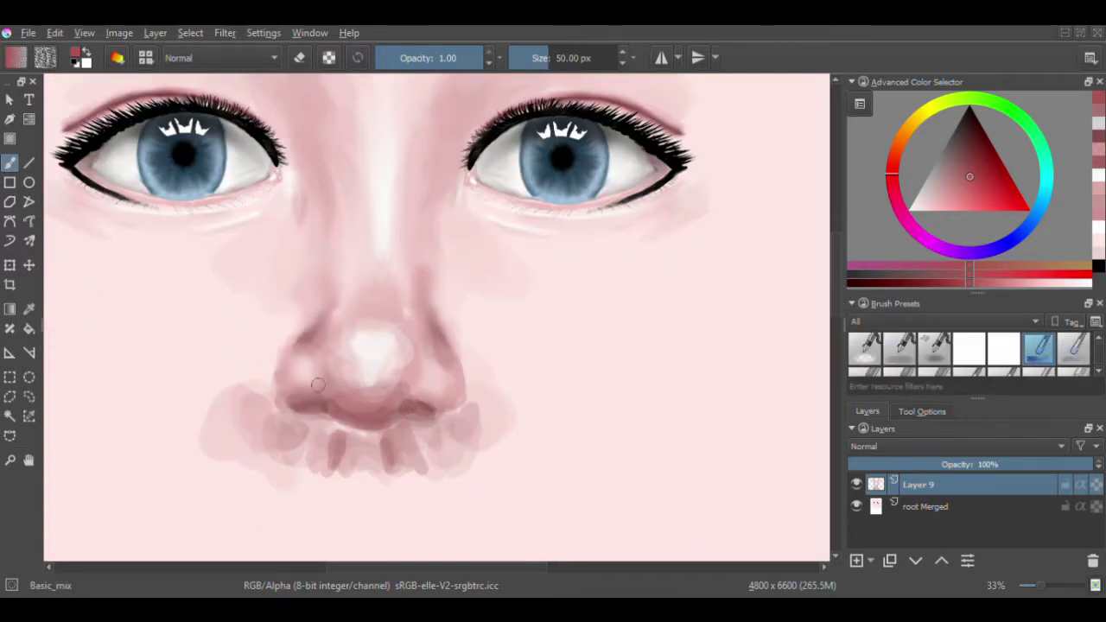
{"action": "key", "text": "bracketright"}
{"action": "key", "text": "bracketright"}
{"action": "key", "text": "bracketright"}
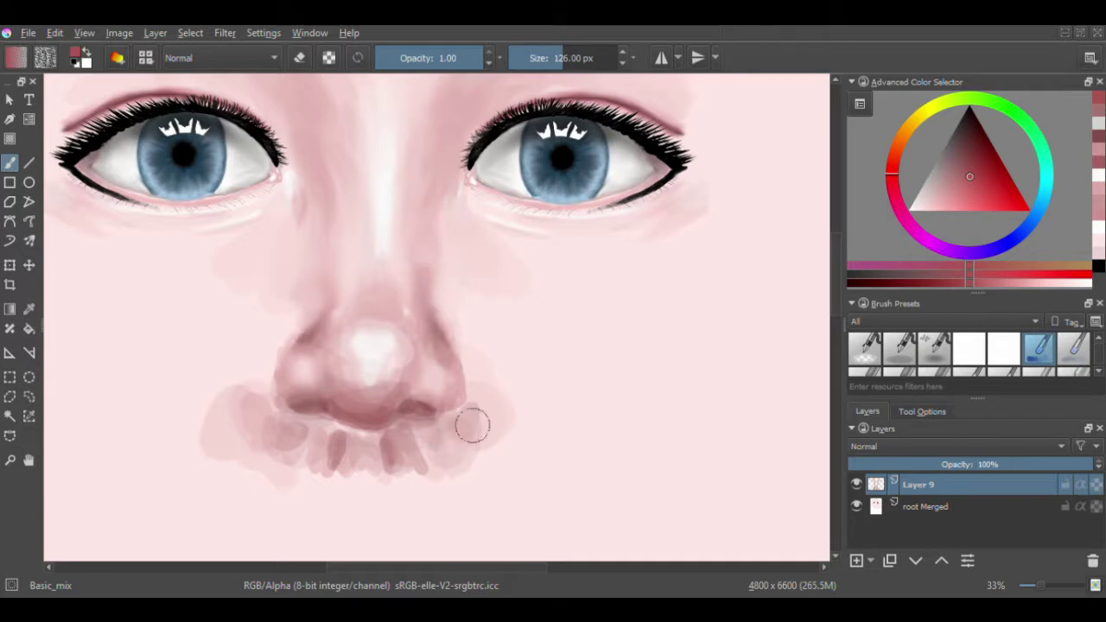
{"action": "mouse_move", "coordinate": [472, 424]}
{"action": "left_mouse_down"}
{"action": "mouse_move", "coordinate": [303, 439]}
{"action": "mouse_move", "coordinate": [202, 403]}
{"action": "left_mouse_up"}
{"action": "key", "text": "bracketright"}
{"action": "key", "text": "bracketright"}
{"action": "key", "text": "bracketright"}
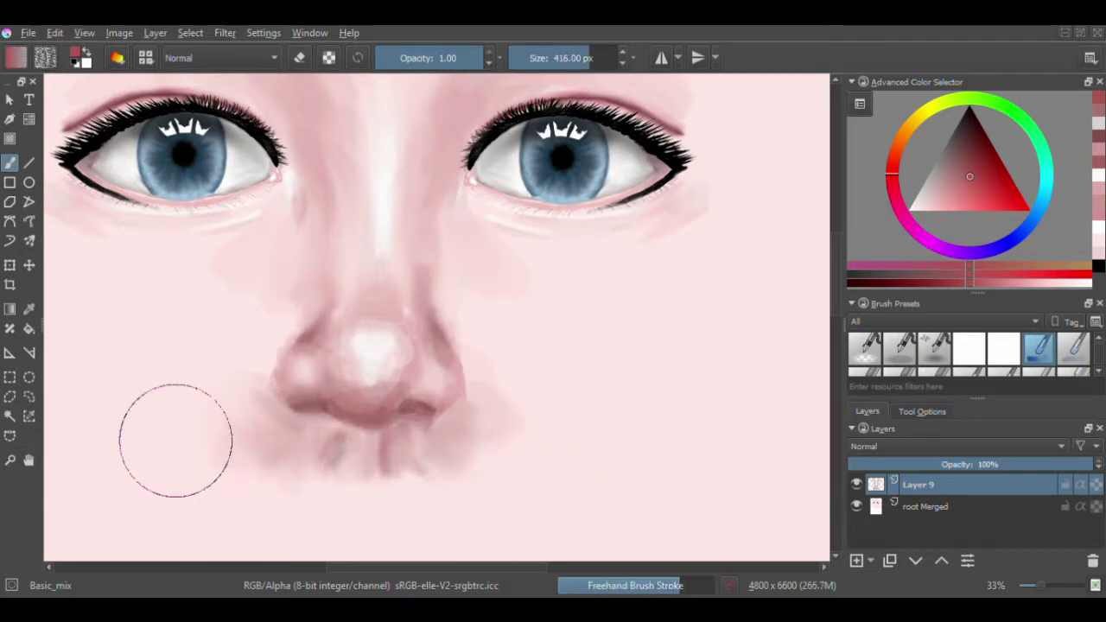
{"action": "left_click_drag", "start_coordinate": [173, 440], "coordinate": [179, 441]}
Step: Back on Basic_circle, try a dark red nostril shadow, undo it, and pick orange-brown
{"action": "key", "text": "slash"}
{"action": "left_click", "coordinate": [317, 226], "text": "ctrl"}
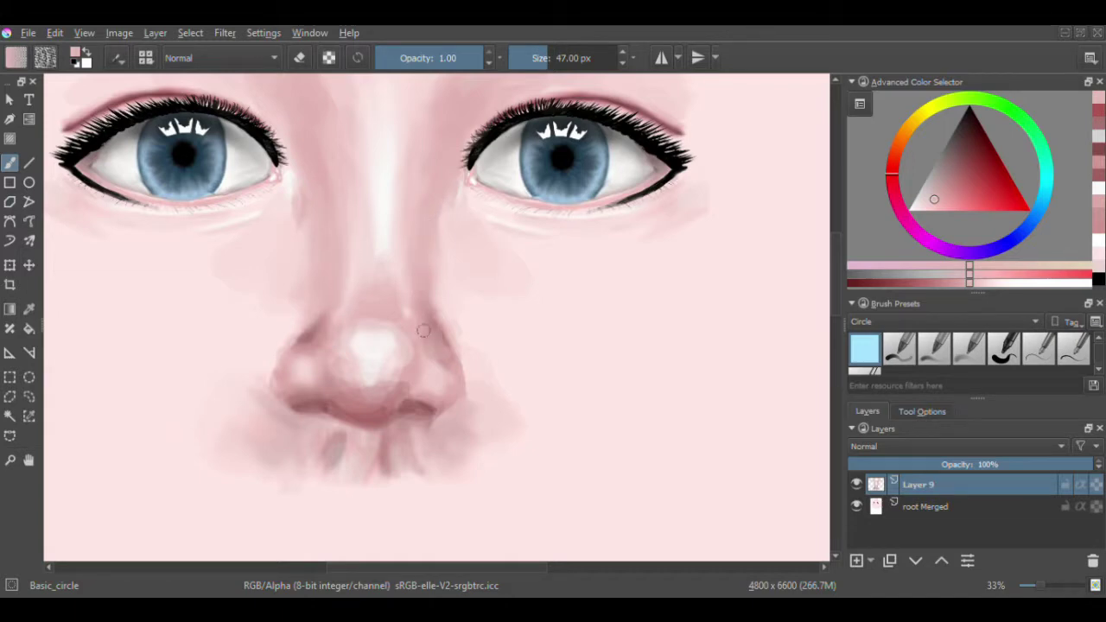
{"action": "key", "text": "bracketleft"}
{"action": "left_click", "coordinate": [318, 413], "text": "ctrl"}
{"action": "key", "text": "bracketright"}
{"action": "key", "text": "bracketright"}
{"action": "key", "text": "bracketright"}
{"action": "left_click_drag", "start_coordinate": [331, 412], "coordinate": [324, 413]}
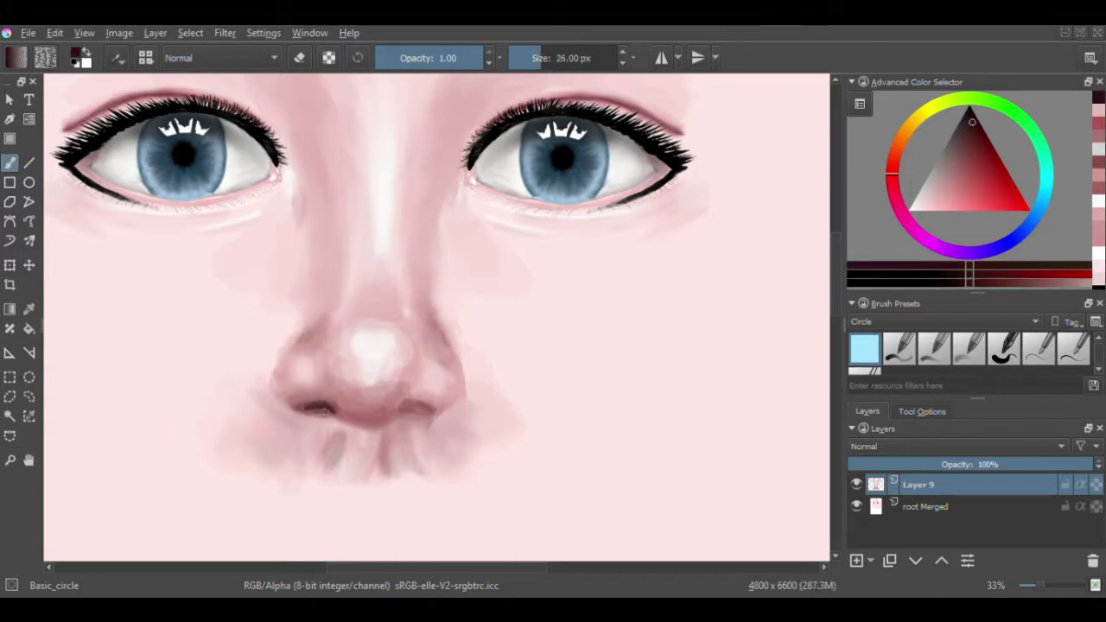
{"action": "key", "text": "ctrl+z"}
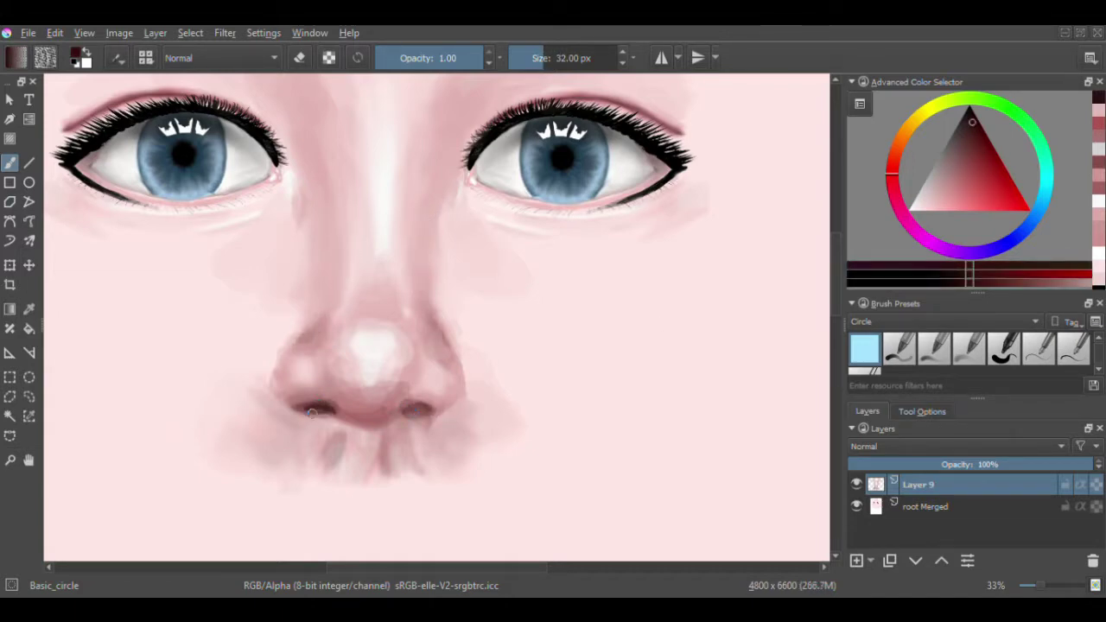
{"action": "left_click", "coordinate": [975, 185]}
{"action": "key", "text": "bracketleft"}
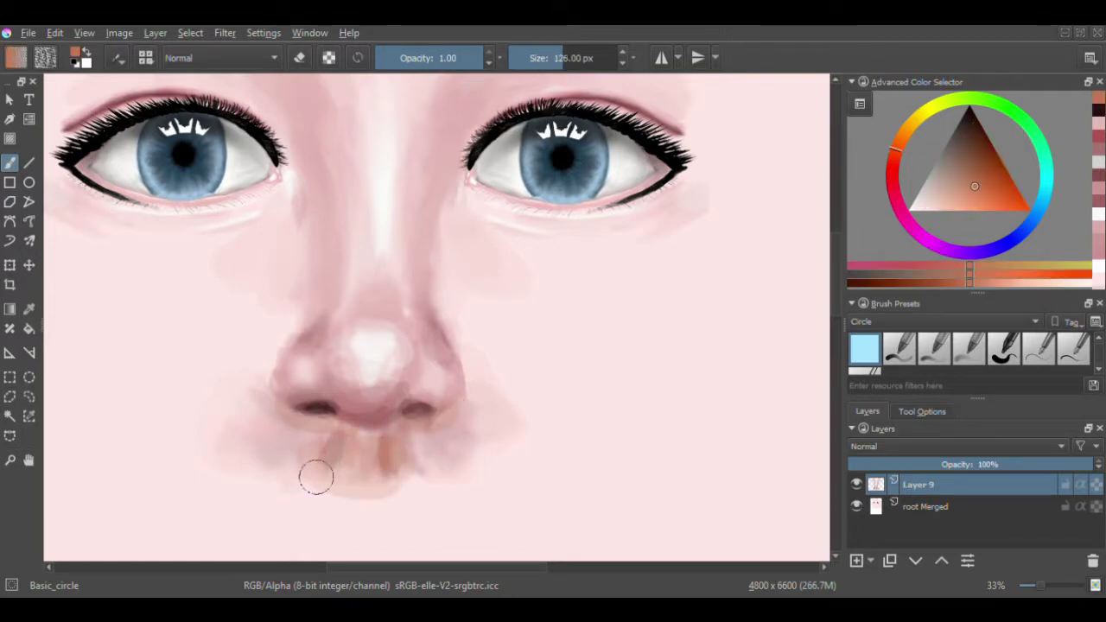
Step: Paint light pink strokes below the nose and zoom out to view the face
{"action": "scroll", "coordinate": [835, 255], "scroll_direction": "down", "scroll_amount": 5}
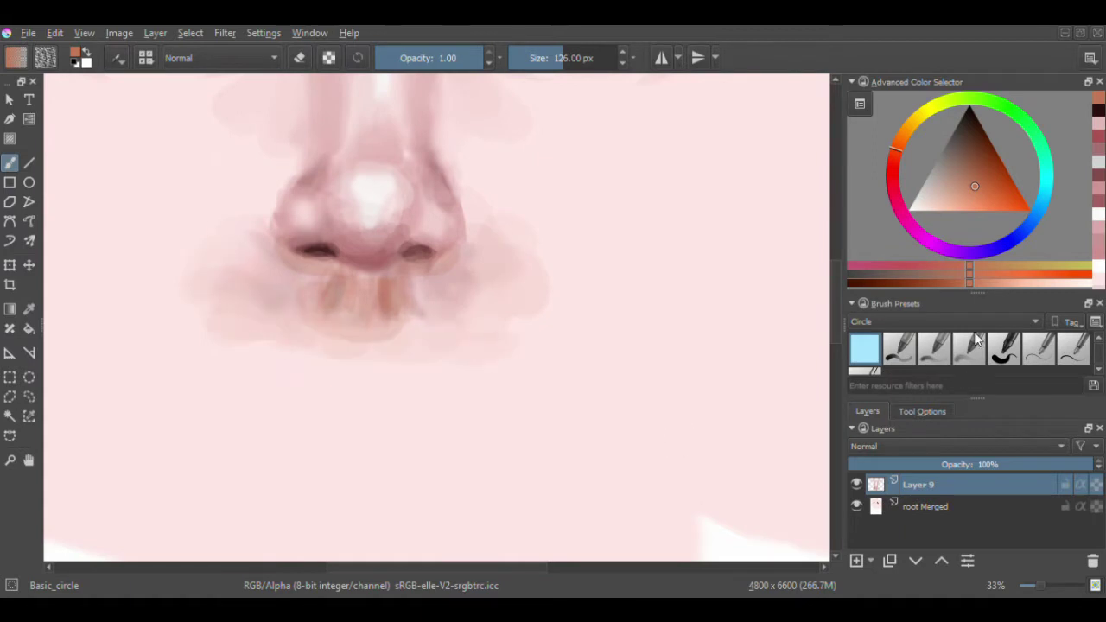
{"action": "key", "text": "slash"}
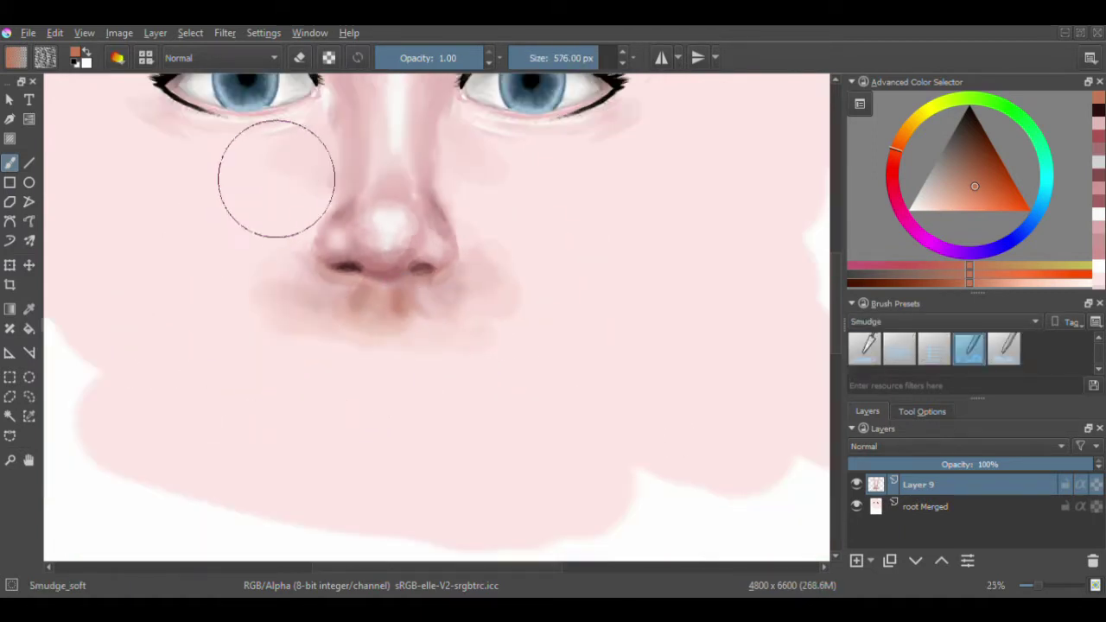
{"action": "scroll", "coordinate": [276, 178], "scroll_direction": "up", "scroll_amount": 2}
{"action": "key", "text": "slash"}
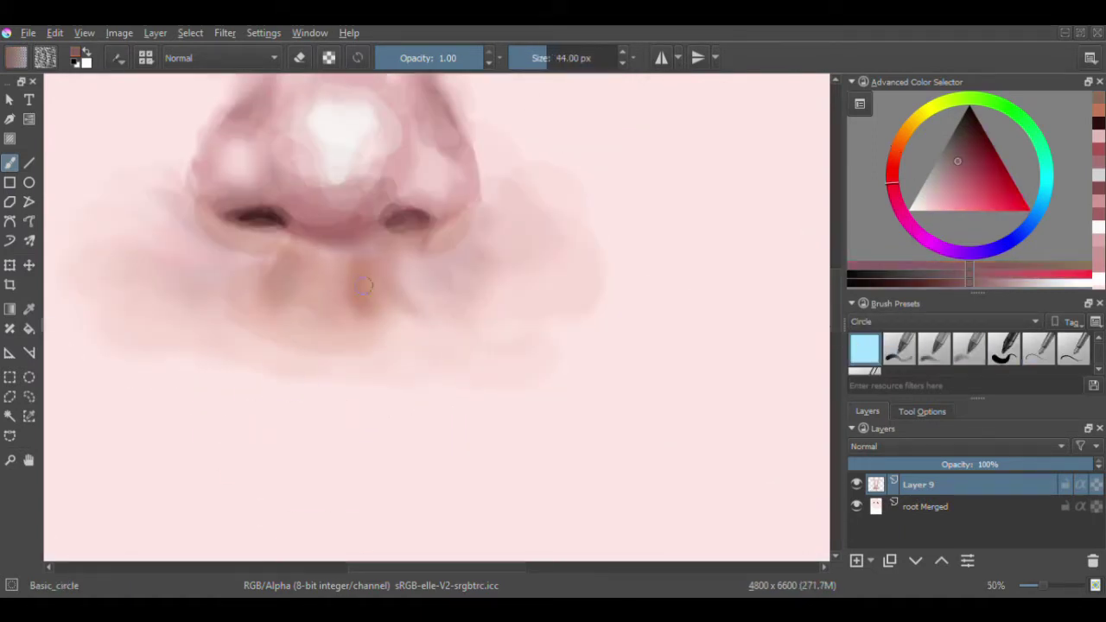
{"action": "left_click", "coordinate": [936, 185]}
{"action": "left_click_drag", "start_coordinate": [290, 268], "coordinate": [365, 316]}
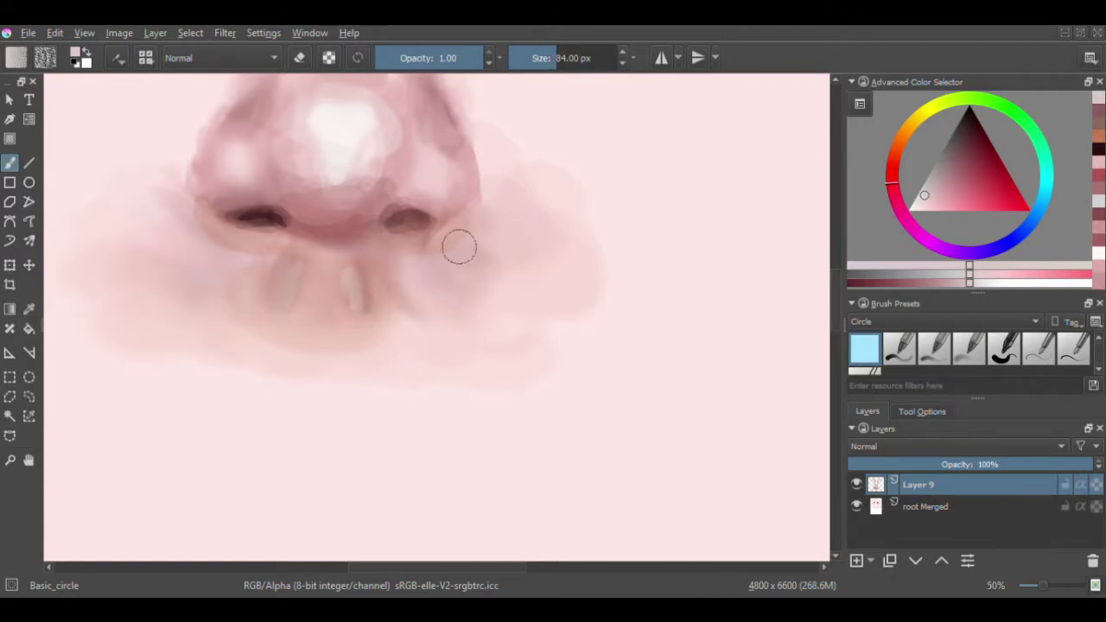
{"action": "key", "text": "minus"}
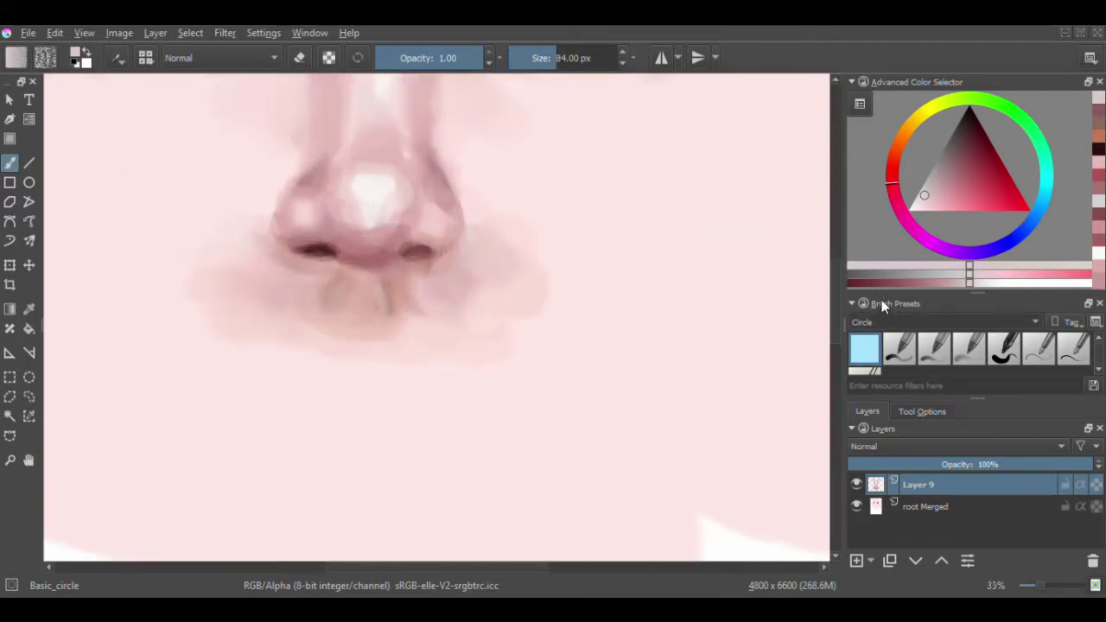
{"action": "left_click", "coordinate": [1001, 198]}
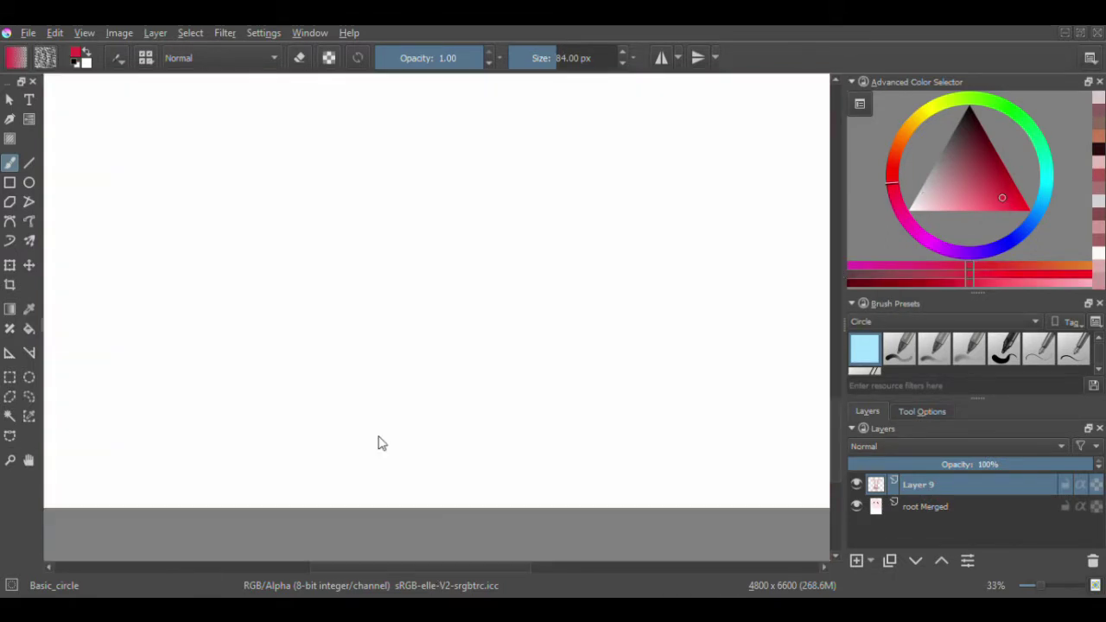
Step: Sketch the red outline of the upper and lower lips below the nose
{"action": "scroll", "coordinate": [819, 281], "scroll_direction": "down", "scroll_amount": 3}
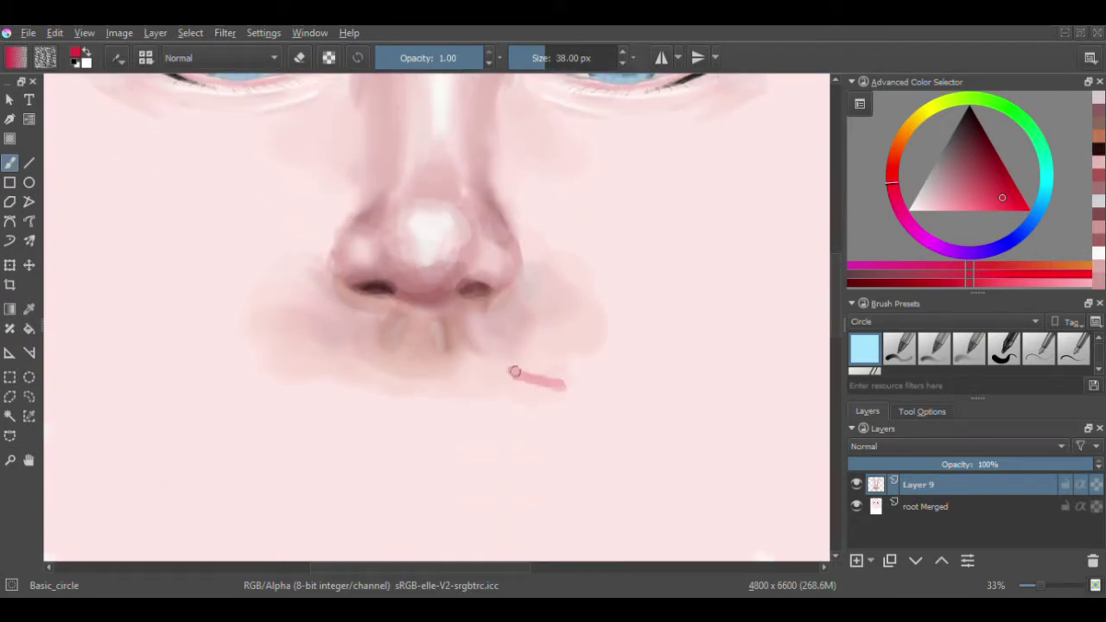
{"action": "mouse_move", "coordinate": [549, 389]}
{"action": "left_mouse_down"}
{"action": "mouse_move", "coordinate": [383, 361]}
{"action": "mouse_move", "coordinate": [553, 393]}
{"action": "mouse_move", "coordinate": [527, 407]}
{"action": "mouse_move", "coordinate": [328, 393]}
{"action": "left_mouse_up"}
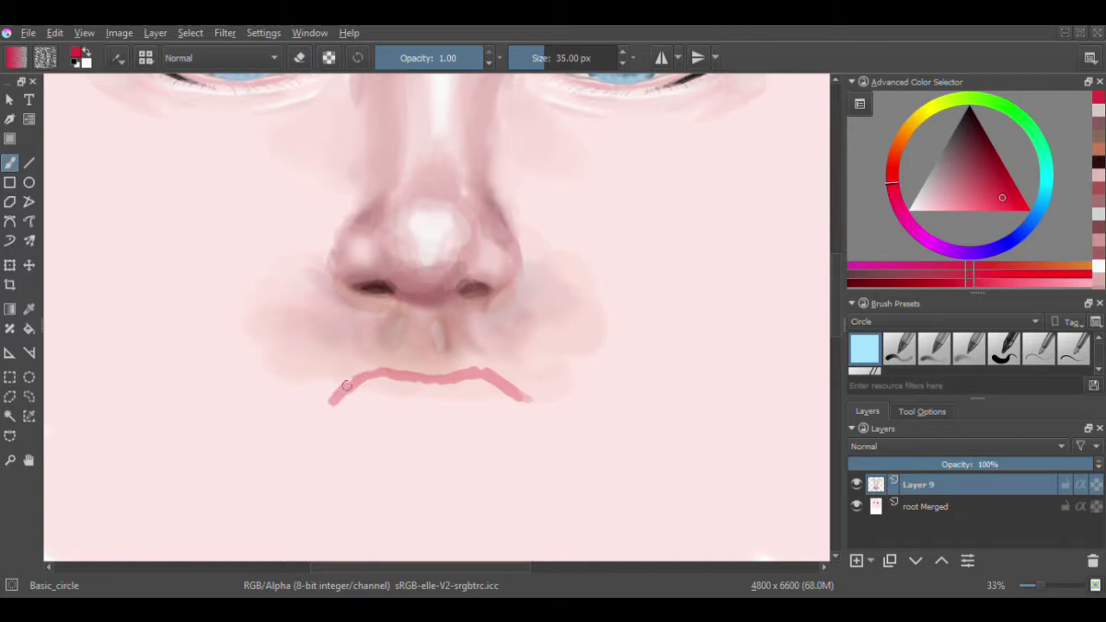
{"action": "key", "text": "ctrl+z"}
{"action": "mouse_move", "coordinate": [536, 411]}
{"action": "left_mouse_down"}
{"action": "mouse_move", "coordinate": [424, 371]}
{"action": "mouse_move", "coordinate": [312, 415]}
{"action": "mouse_move", "coordinate": [388, 420]}
{"action": "mouse_move", "coordinate": [309, 416]}
{"action": "left_mouse_up"}
{"action": "mouse_move", "coordinate": [566, 421]}
{"action": "left_mouse_down"}
{"action": "mouse_move", "coordinate": [471, 471]}
{"action": "mouse_move", "coordinate": [296, 445]}
{"action": "left_mouse_up"}
{"action": "mouse_move", "coordinate": [294, 422]}
{"action": "left_mouse_down"}
{"action": "mouse_move", "coordinate": [412, 503]}
{"action": "mouse_move", "coordinate": [402, 501]}
{"action": "left_mouse_up"}
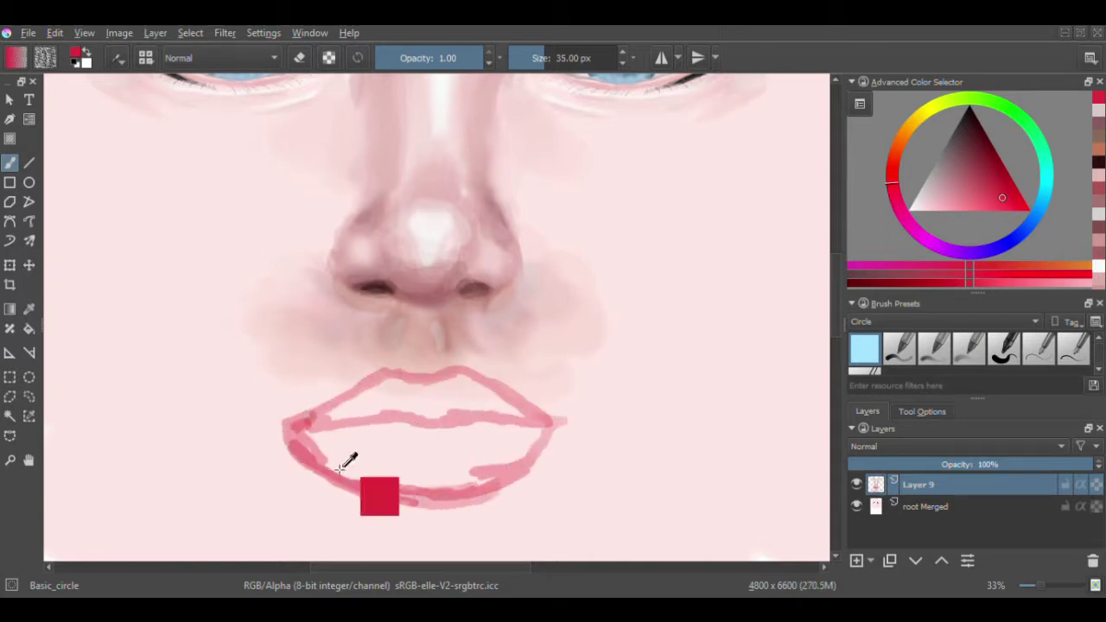
{"action": "left_click_drag", "start_coordinate": [571, 423], "coordinate": [389, 506]}
{"action": "mouse_move", "coordinate": [529, 406]}
{"action": "left_mouse_down"}
{"action": "mouse_move", "coordinate": [394, 370]}
{"action": "mouse_move", "coordinate": [294, 423]}
{"action": "mouse_move", "coordinate": [487, 444]}
{"action": "mouse_move", "coordinate": [388, 432]}
{"action": "left_mouse_up"}
Step: Draw a thin dark red parting line between the lips with a darker colour
{"action": "key", "text": "plus"}
{"action": "key", "text": "plus"}
{"action": "scroll", "coordinate": [350, 462], "scroll_direction": "down", "scroll_amount": 5}
{"action": "key", "text": "bracketleft"}
{"action": "key", "text": "bracketleft"}
{"action": "key", "text": "bracketleft"}
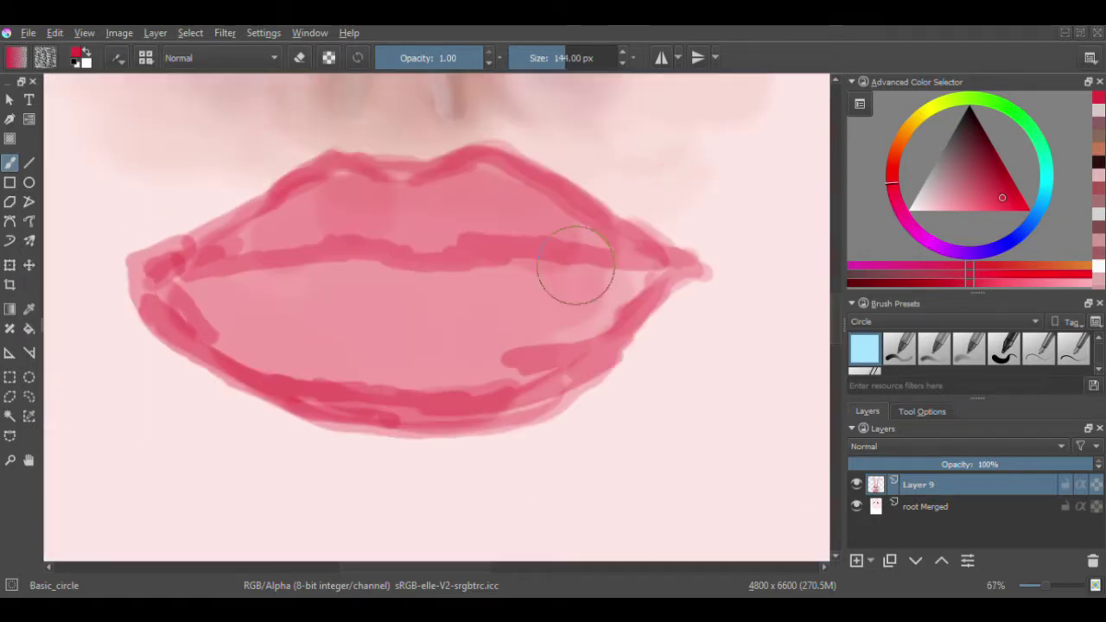
{"action": "key", "text": "k"}
{"action": "key", "text": "k"}
{"action": "key", "text": "k"}
{"action": "key", "text": "bracketleft"}
{"action": "key", "text": "bracketleft"}
{"action": "key", "text": "bracketleft"}
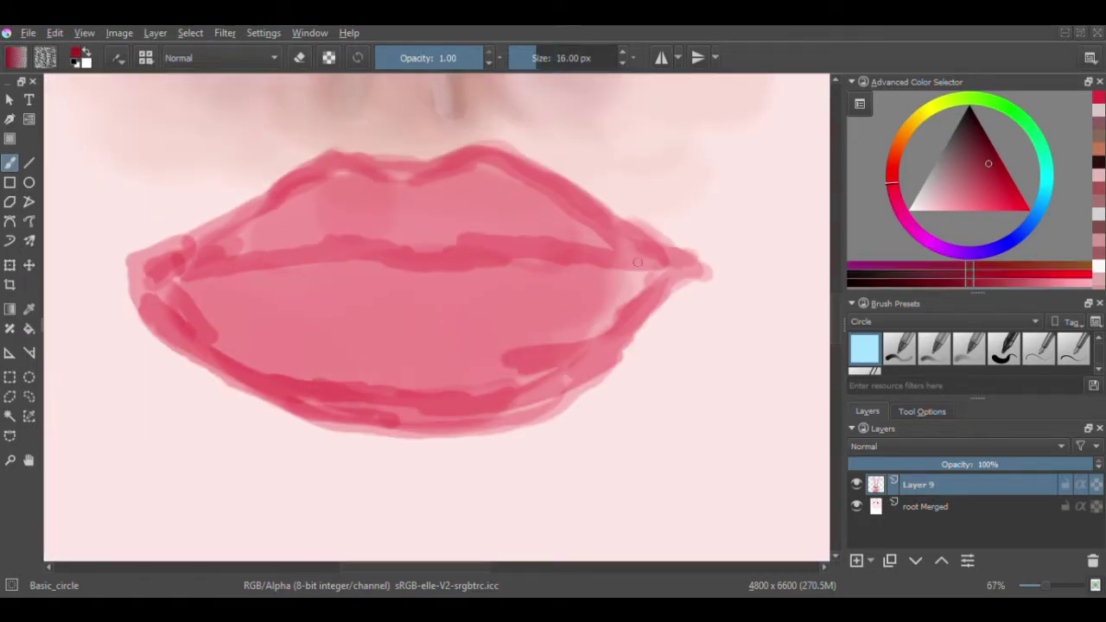
{"action": "mouse_move", "coordinate": [531, 249]}
{"action": "left_mouse_down"}
{"action": "mouse_move", "coordinate": [648, 259]}
{"action": "mouse_move", "coordinate": [129, 278]}
{"action": "mouse_move", "coordinate": [102, 263]}
{"action": "left_mouse_up"}
{"action": "key", "text": "bracketleft"}
{"action": "key", "text": "bracketleft"}
{"action": "left_click_drag", "start_coordinate": [627, 254], "coordinate": [719, 264]}
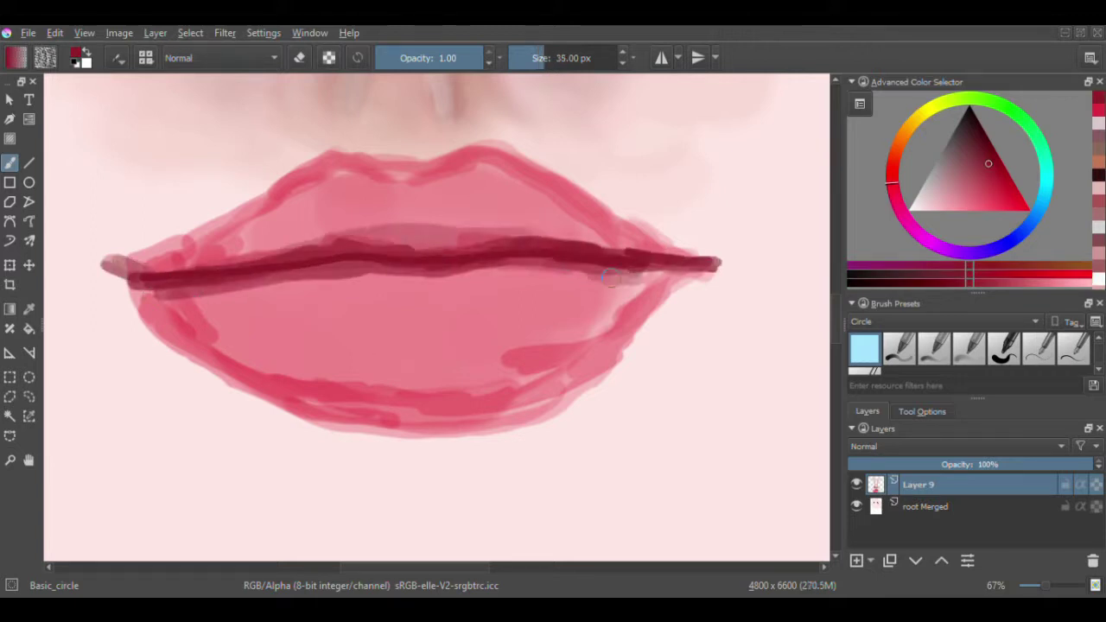
Step: Shade both lips with soft darker pink strokes above and below the parting line
{"action": "key", "text": "bracketright"}
{"action": "key", "text": "bracketright"}
{"action": "key", "text": "bracketright"}
{"action": "left_click_drag", "start_coordinate": [484, 223], "coordinate": [221, 232]}
{"action": "left_click_drag", "start_coordinate": [221, 298], "coordinate": [642, 294]}
{"action": "key", "text": "bracketright"}
{"action": "mouse_move", "coordinate": [337, 409]}
{"action": "left_mouse_down"}
{"action": "mouse_move", "coordinate": [605, 363]}
{"action": "mouse_move", "coordinate": [184, 313]}
{"action": "left_mouse_up"}
{"action": "key", "text": "bracketleft"}
{"action": "key", "text": "bracketleft"}
{"action": "key", "text": "bracketleft"}
{"action": "mouse_move", "coordinate": [518, 173]}
{"action": "left_mouse_down"}
{"action": "mouse_move", "coordinate": [666, 250]}
{"action": "mouse_move", "coordinate": [156, 259]}
{"action": "mouse_move", "coordinate": [639, 311]}
{"action": "left_mouse_up"}
{"action": "left_click_drag", "start_coordinate": [639, 225], "coordinate": [333, 220]}
Step: Blend the lower and upper lip colours with the Smudge_soft brush
{"action": "left_click", "coordinate": [968, 349]}
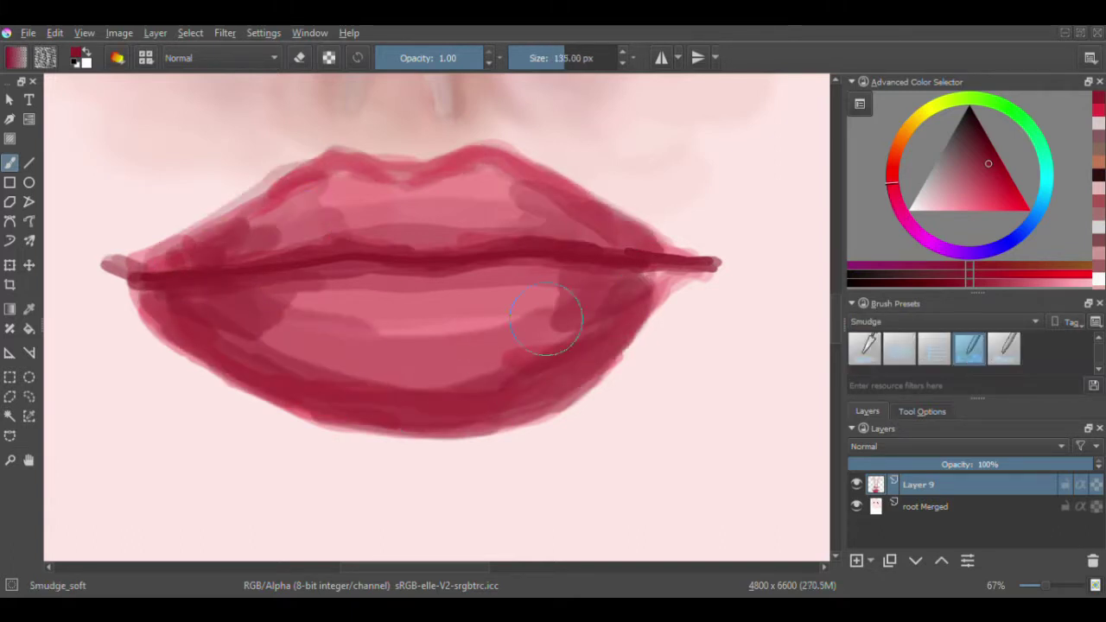
{"action": "left_click_drag", "start_coordinate": [605, 285], "coordinate": [536, 363]}
{"action": "mouse_move", "coordinate": [267, 304]}
{"action": "left_mouse_down"}
{"action": "mouse_move", "coordinate": [409, 363]}
{"action": "mouse_move", "coordinate": [507, 334]}
{"action": "left_mouse_up"}
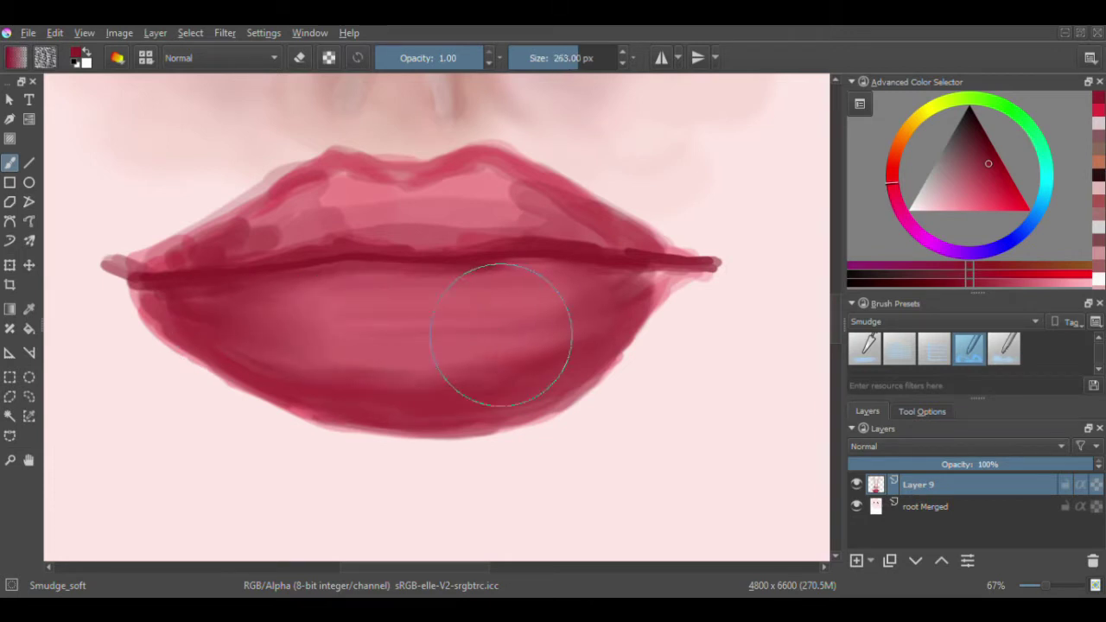
{"action": "key", "text": "bracketleft"}
{"action": "left_click_drag", "start_coordinate": [277, 346], "coordinate": [519, 363]}
{"action": "mouse_move", "coordinate": [518, 182]}
{"action": "left_mouse_down"}
{"action": "mouse_move", "coordinate": [181, 254]}
{"action": "mouse_move", "coordinate": [363, 182]}
{"action": "left_mouse_up"}
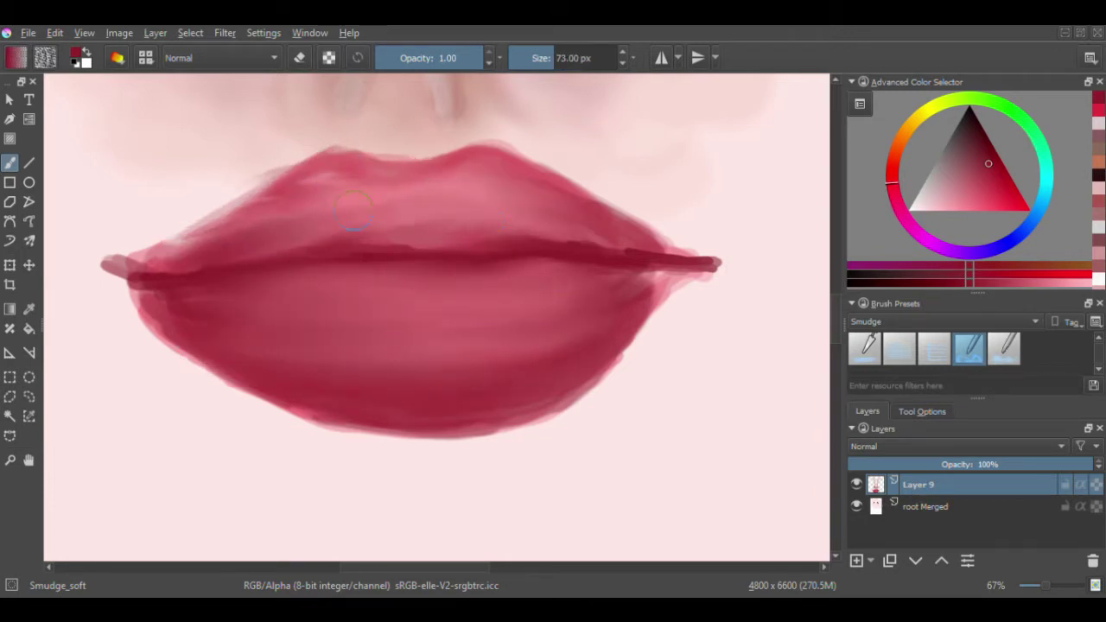
Step: Darken the left and right sides of the lips with the Basic_mix brush
{"action": "key", "text": "slash"}
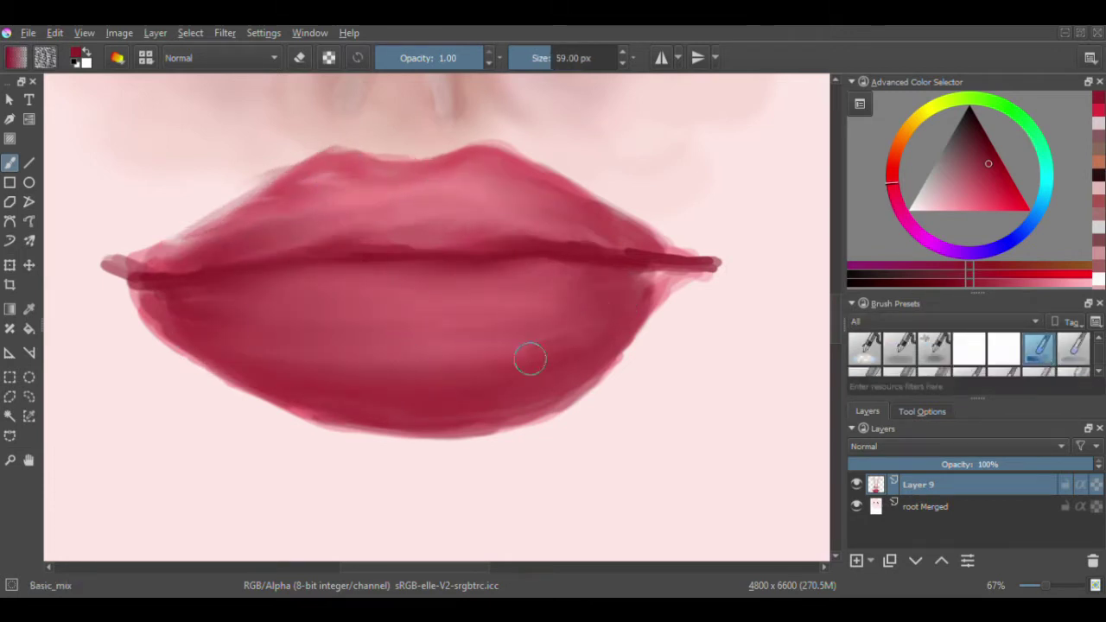
{"action": "left_click_drag", "start_coordinate": [277, 346], "coordinate": [191, 294]}
{"action": "left_click_drag", "start_coordinate": [597, 337], "coordinate": [530, 235]}
{"action": "left_click_drag", "start_coordinate": [276, 246], "coordinate": [216, 216]}
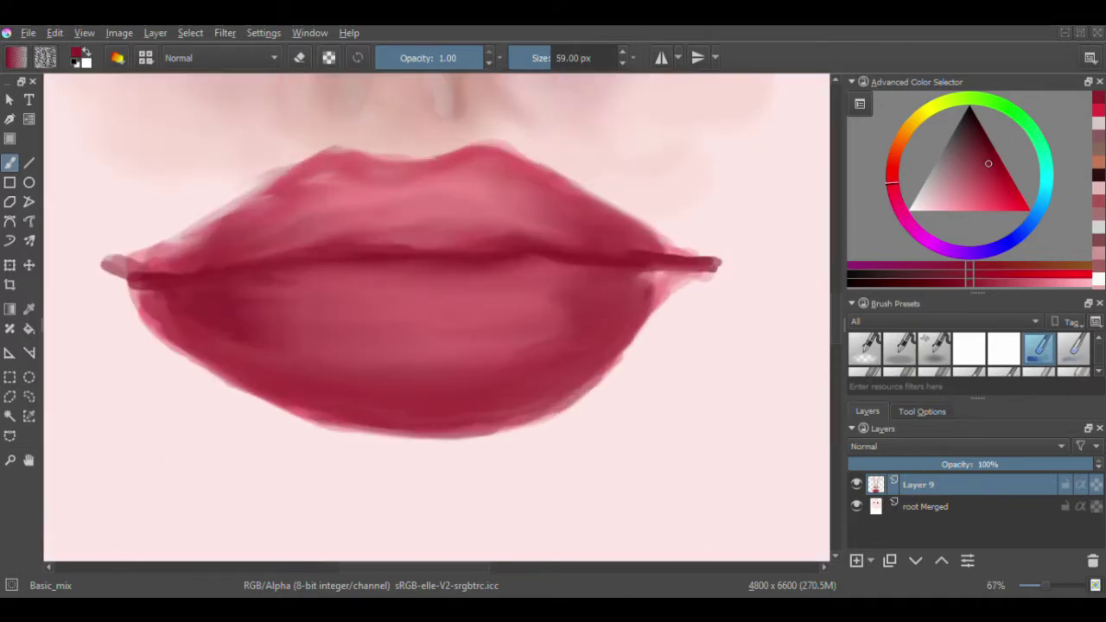
Step: Repaint the upper and lower lips with a smaller Basic_circle brush, undoing a dark test dab
{"action": "left_click", "coordinate": [865, 348]}
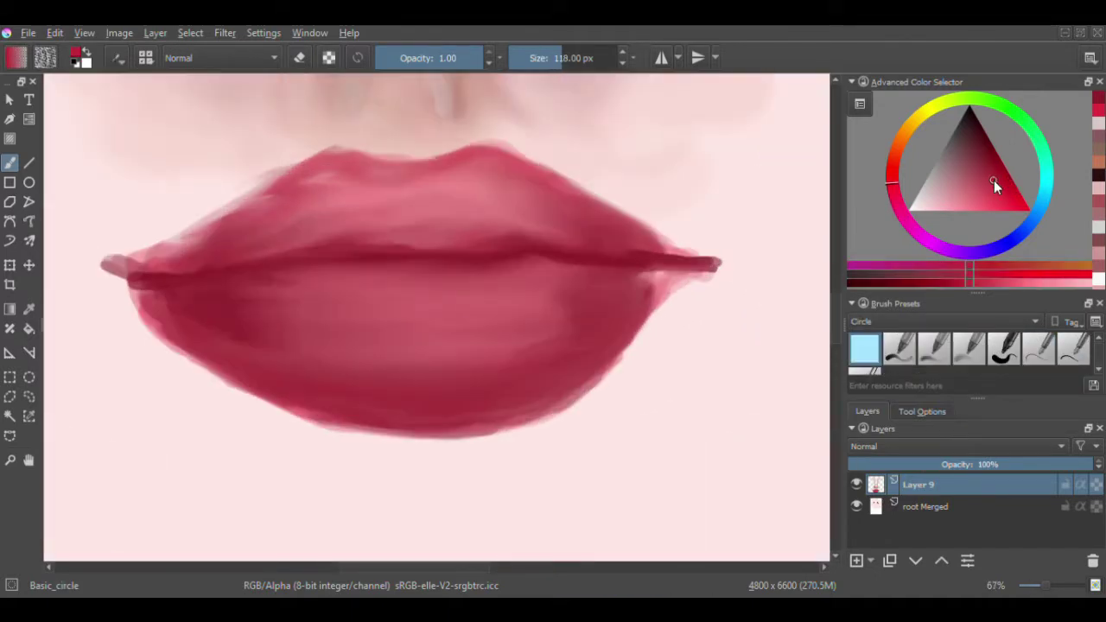
{"action": "key", "text": "bracketleft"}
{"action": "mouse_move", "coordinate": [546, 209]}
{"action": "left_mouse_down"}
{"action": "mouse_move", "coordinate": [531, 234]}
{"action": "mouse_move", "coordinate": [338, 222]}
{"action": "mouse_move", "coordinate": [251, 247]}
{"action": "left_mouse_up"}
{"action": "mouse_move", "coordinate": [545, 276]}
{"action": "left_mouse_down"}
{"action": "mouse_move", "coordinate": [462, 309]}
{"action": "mouse_move", "coordinate": [308, 298]}
{"action": "left_mouse_up"}
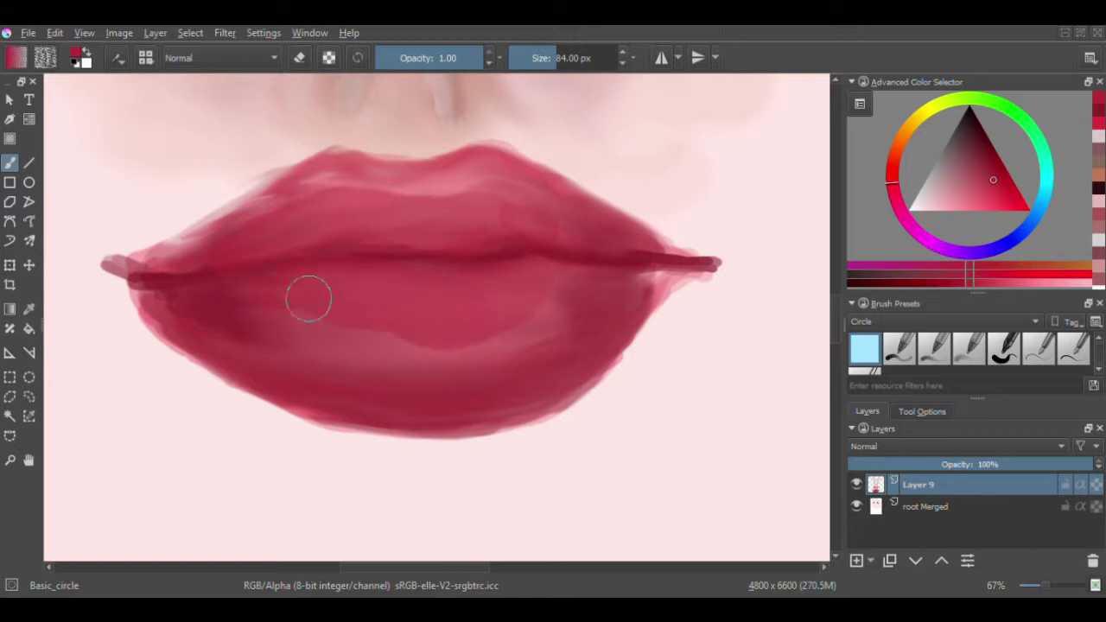
{"action": "key", "text": "bracketleft"}
{"action": "key", "text": "bracketleft"}
{"action": "key", "text": "bracketleft"}
{"action": "left_click", "coordinate": [435, 402]}
{"action": "left_click_drag", "start_coordinate": [395, 333], "coordinate": [440, 389]}
{"action": "key", "text": "ctrl+z"}
{"action": "key", "text": "ctrl+z"}
{"action": "key", "text": "ctrl+z"}
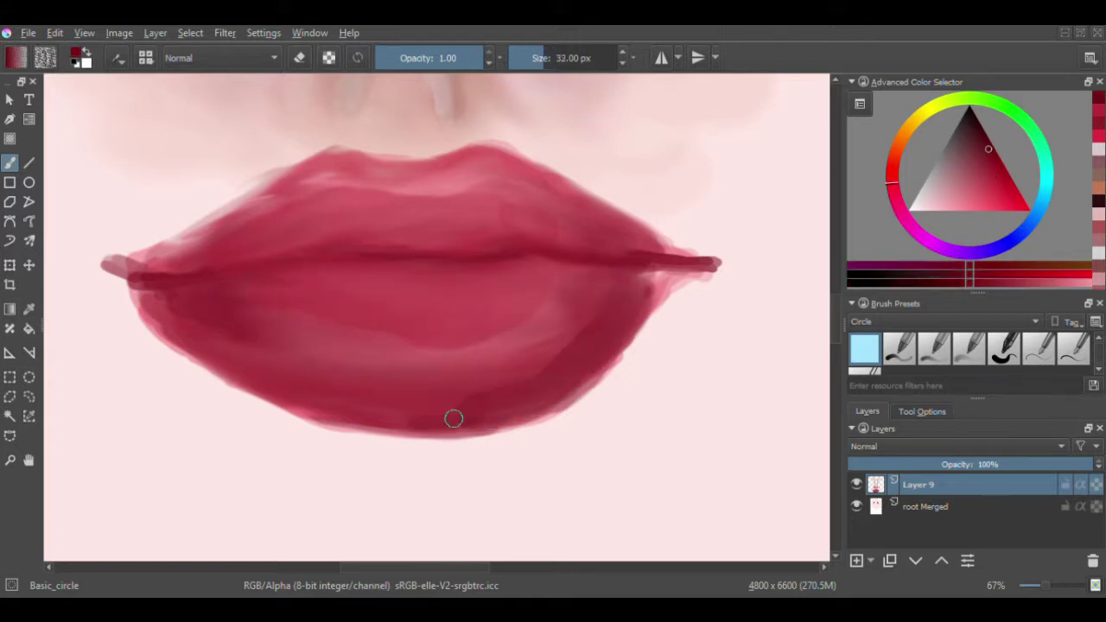
{"action": "key", "text": "bracketright"}
{"action": "key", "text": "bracketright"}
{"action": "key", "text": "bracketright"}
Step: Paint light pink highlights across the upper lip and lower lip
{"action": "left_click", "coordinate": [956, 196]}
{"action": "mouse_move", "coordinate": [493, 161]}
{"action": "left_mouse_down"}
{"action": "mouse_move", "coordinate": [344, 195]}
{"action": "mouse_move", "coordinate": [190, 251]}
{"action": "left_mouse_up"}
{"action": "key", "text": "bracketleft"}
{"action": "left_click_drag", "start_coordinate": [294, 173], "coordinate": [181, 259]}
{"action": "key", "text": "bracketleft"}
{"action": "left_click_drag", "start_coordinate": [294, 208], "coordinate": [269, 217]}
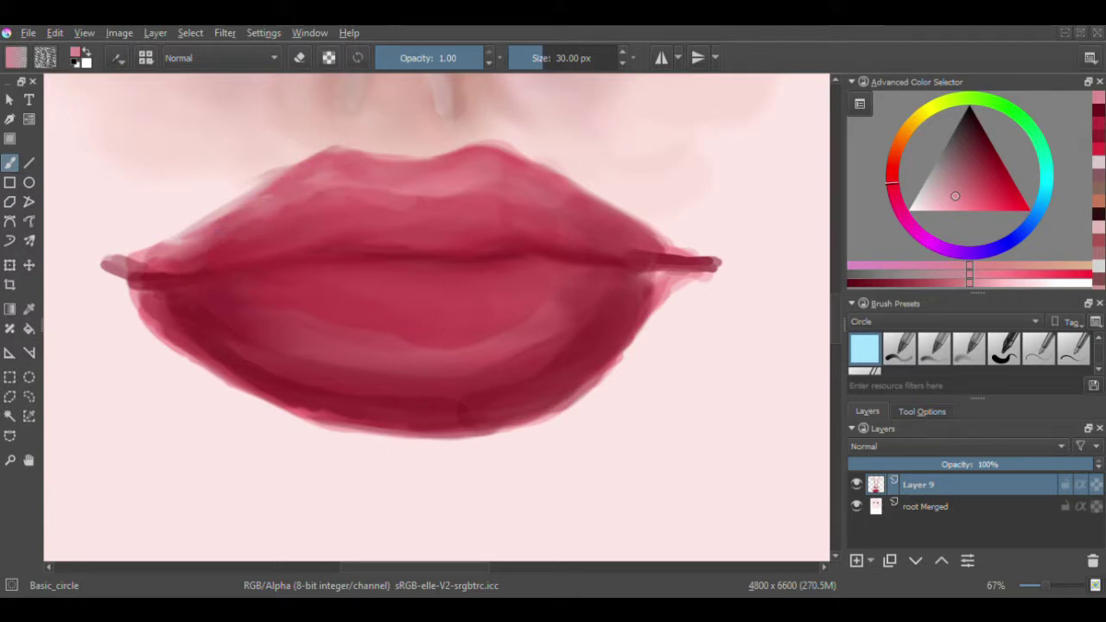
{"action": "key", "text": "bracketright"}
{"action": "left_click_drag", "start_coordinate": [580, 320], "coordinate": [217, 301]}
Step: Deepen the lip parting line in near-black from the left corner to the right
{"action": "key", "text": "k"}
{"action": "key", "text": "k"}
{"action": "key", "text": "k"}
{"action": "mouse_move", "coordinate": [121, 285]}
{"action": "left_mouse_down"}
{"action": "mouse_move", "coordinate": [573, 254]}
{"action": "mouse_move", "coordinate": [116, 287]}
{"action": "left_mouse_up"}
{"action": "key", "text": "bracketleft"}
{"action": "key", "text": "bracketleft"}
{"action": "left_click_drag", "start_coordinate": [579, 262], "coordinate": [350, 266]}
{"action": "key", "text": "bracketright"}
{"action": "key", "text": "bracketright"}
{"action": "key", "text": "bracketright"}
{"action": "mouse_move", "coordinate": [472, 250]}
{"action": "left_mouse_down"}
{"action": "mouse_move", "coordinate": [198, 262]}
{"action": "mouse_move", "coordinate": [650, 275]}
{"action": "left_mouse_up"}
Step: Repaint both lips in an even deeper red using colours sampled from the canvas
{"action": "left_click", "coordinate": [507, 318], "text": "ctrl"}
{"action": "mouse_move", "coordinate": [507, 318]}
{"action": "left_mouse_down"}
{"action": "mouse_move", "coordinate": [543, 302]}
{"action": "mouse_move", "coordinate": [593, 333]}
{"action": "mouse_move", "coordinate": [178, 299]}
{"action": "left_mouse_up"}
{"action": "left_click", "coordinate": [402, 190], "text": "ctrl"}
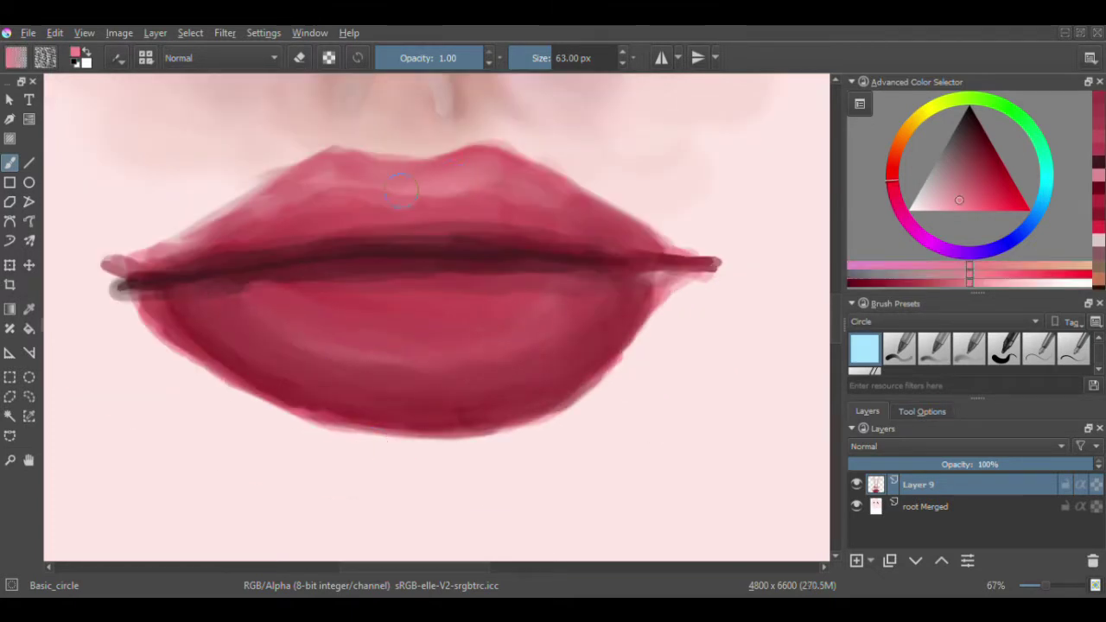
{"action": "left_click", "coordinate": [254, 242], "text": "ctrl"}
{"action": "key", "text": "bracketleft"}
{"action": "key", "text": "bracketleft"}
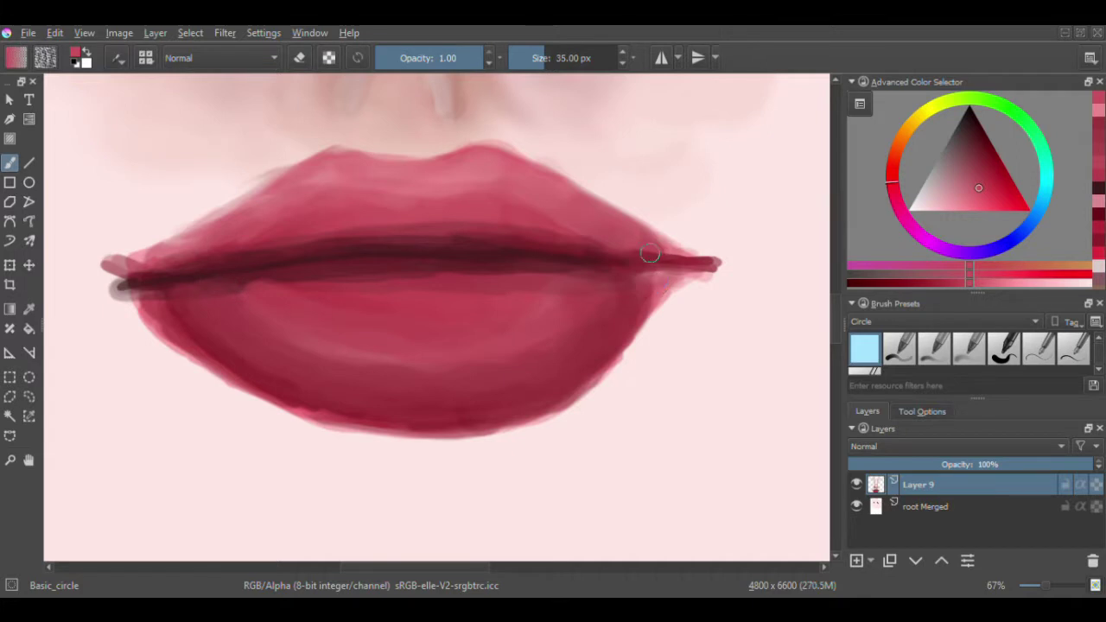
{"action": "left_click", "coordinate": [528, 239], "text": "ctrl"}
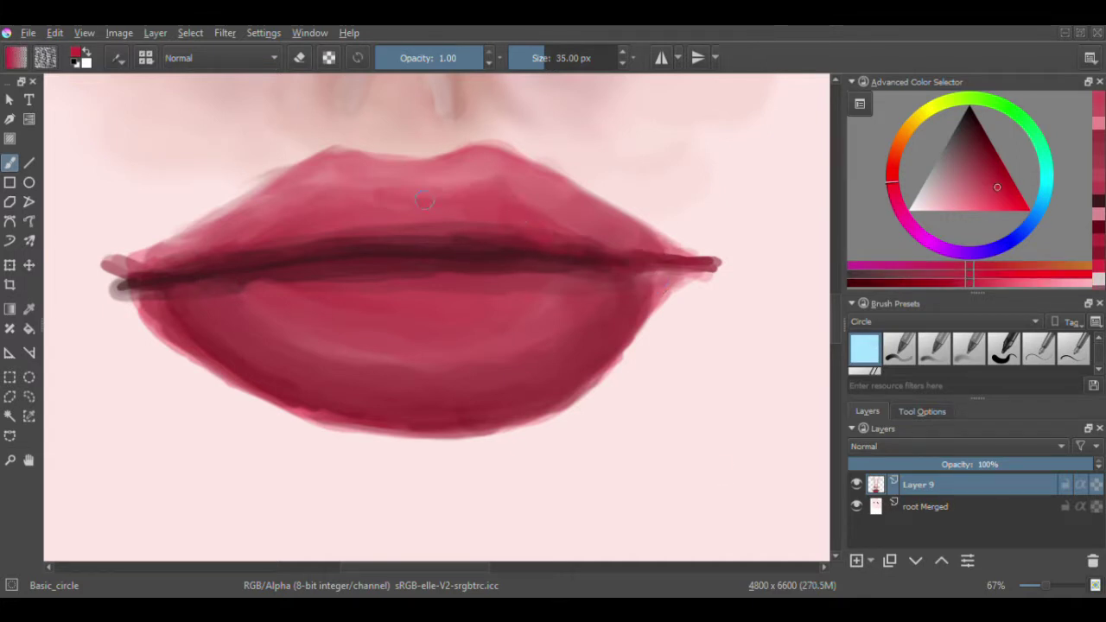
{"action": "left_click", "coordinate": [991, 158]}
{"action": "key", "text": "bracketright"}
{"action": "key", "text": "bracketright"}
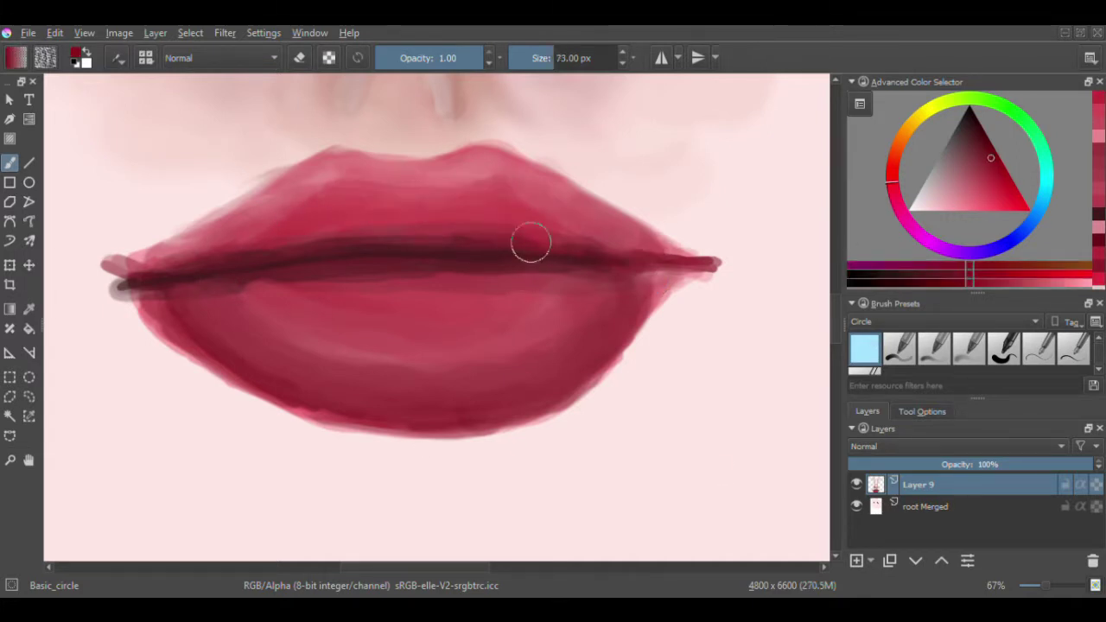
{"action": "left_click_drag", "start_coordinate": [531, 240], "coordinate": [432, 198]}
{"action": "mouse_move", "coordinate": [510, 311]}
{"action": "left_mouse_down"}
{"action": "mouse_move", "coordinate": [430, 299]}
{"action": "mouse_move", "coordinate": [479, 317]}
{"action": "left_mouse_up"}
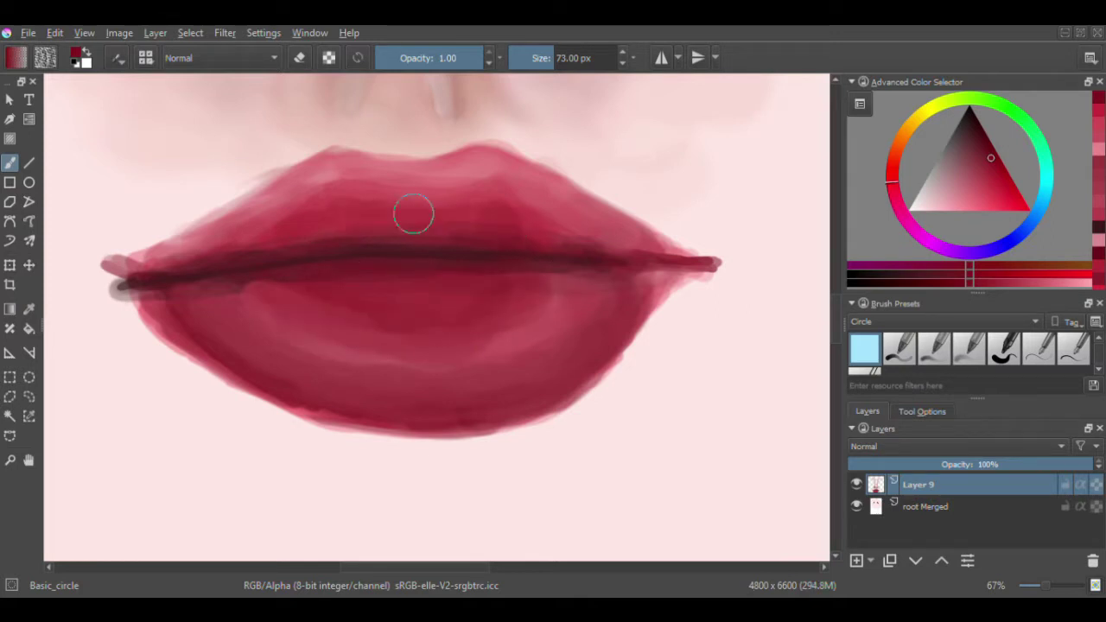
{"action": "key", "text": "x"}
{"action": "key", "text": "1"}
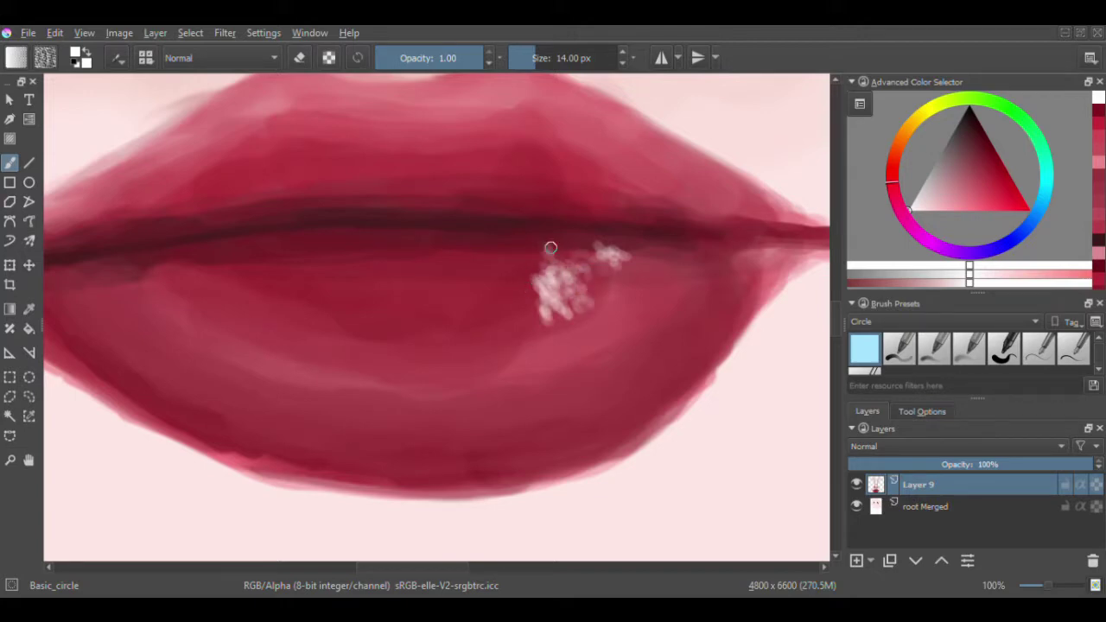
Step: Dab white sparkle highlights across the lower lip, extending them toward the left
{"action": "left_click_drag", "start_coordinate": [524, 288], "coordinate": [500, 270]}
{"action": "key", "text": "minus"}
{"action": "key", "text": "plus"}
{"action": "key", "text": "plus"}
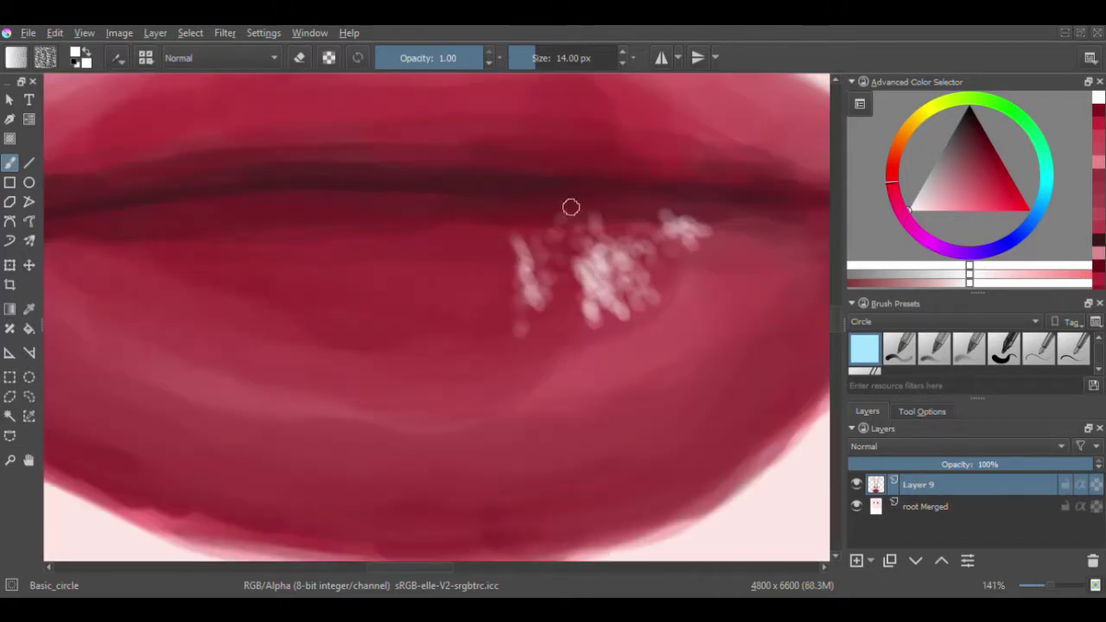
{"action": "left_click_drag", "start_coordinate": [525, 218], "coordinate": [503, 280]}
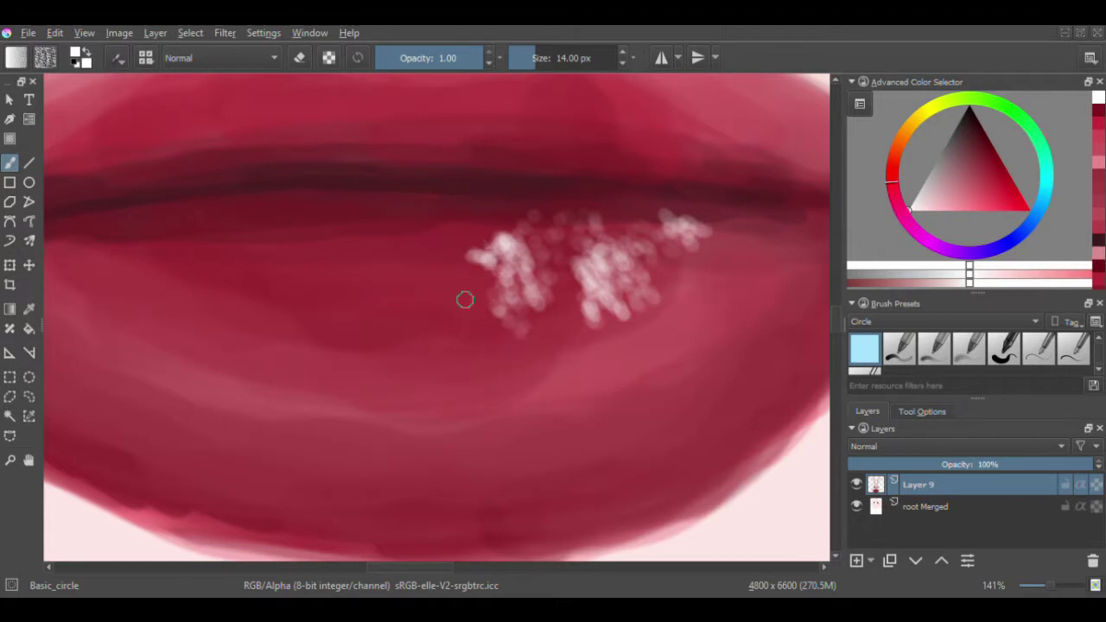
{"action": "left_click_drag", "start_coordinate": [485, 260], "coordinate": [455, 255]}
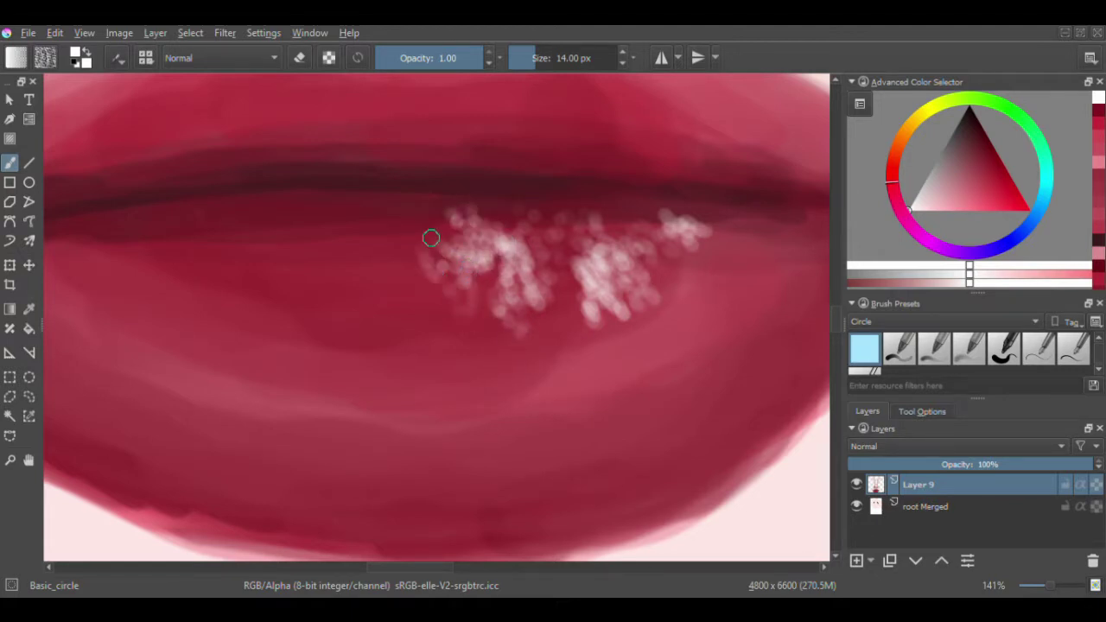
{"action": "key", "text": "minus"}
{"action": "key", "text": "plus"}
{"action": "key", "text": "plus"}
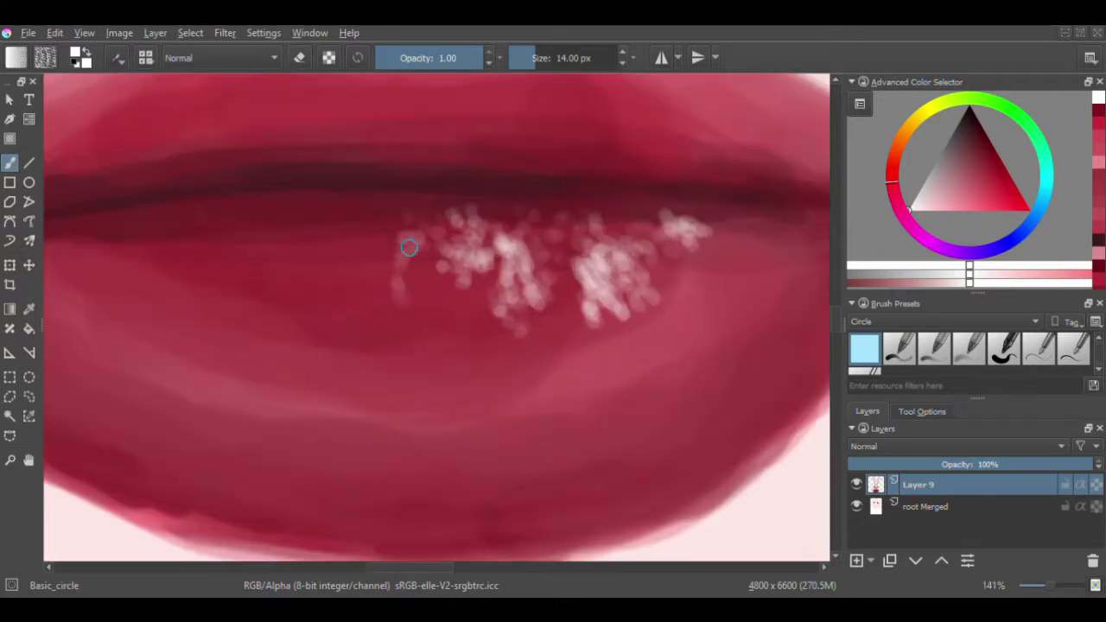
{"action": "left_click_drag", "start_coordinate": [409, 248], "coordinate": [418, 308]}
{"action": "left_click_drag", "start_coordinate": [367, 243], "coordinate": [548, 206]}
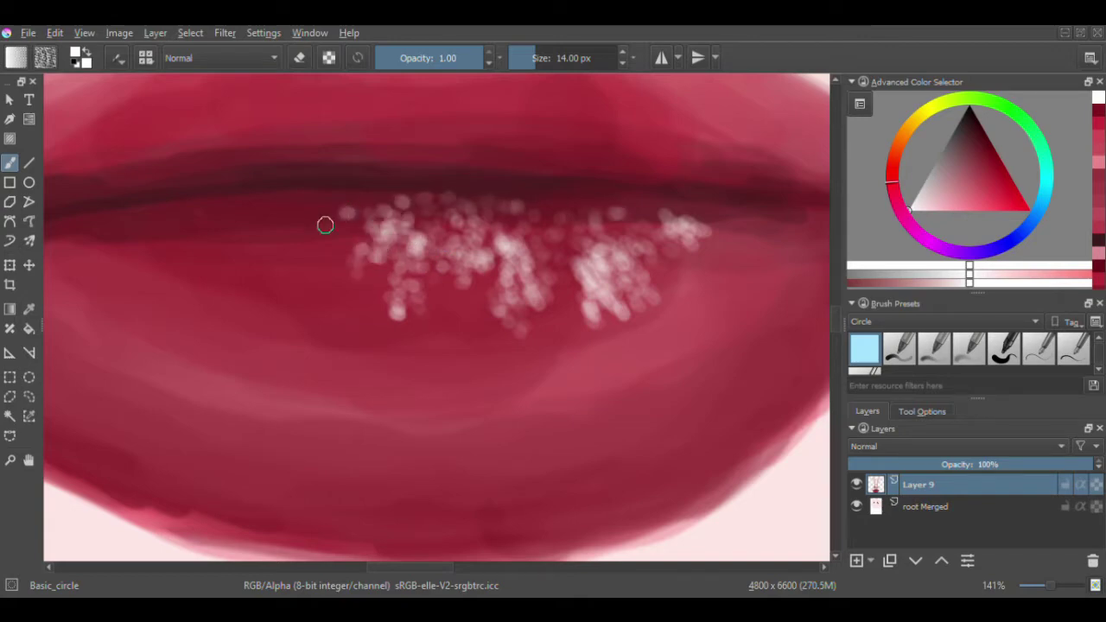
{"action": "mouse_move", "coordinate": [301, 268]}
{"action": "left_mouse_down"}
{"action": "mouse_move", "coordinate": [354, 215]}
{"action": "mouse_move", "coordinate": [269, 215]}
{"action": "mouse_move", "coordinate": [190, 262]}
{"action": "left_mouse_up"}
Step: Tone down the bright lower-lip sparkles with lip-red strokes using a slightly larger brush
{"action": "key", "text": "bracketright"}
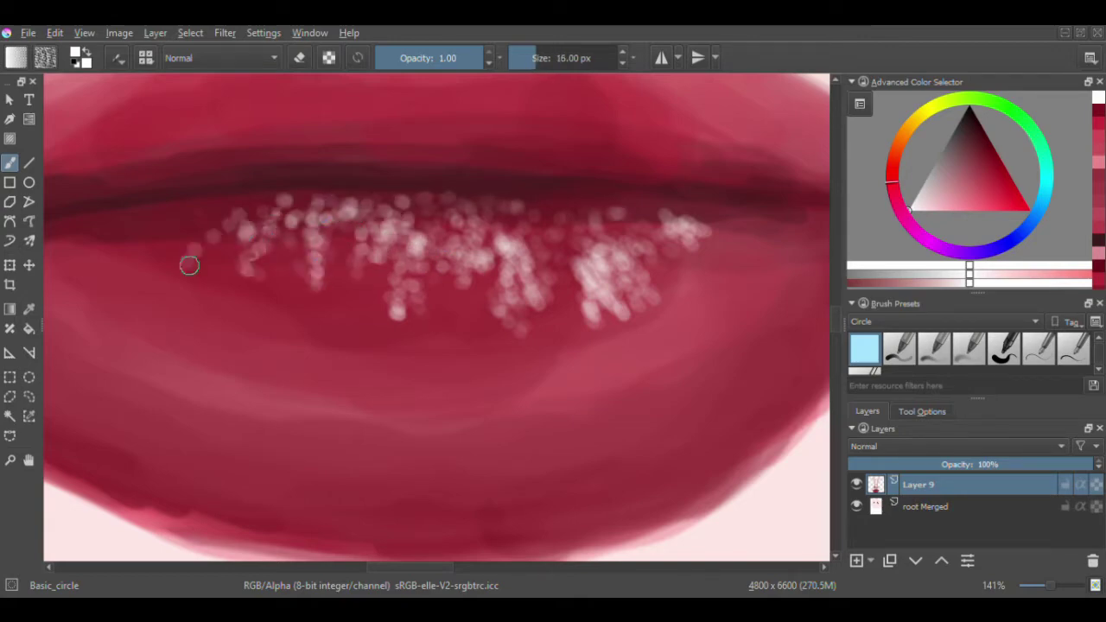
{"action": "key", "text": "minus"}
{"action": "left_click", "coordinate": [337, 290], "text": "ctrl"}
{"action": "key", "text": "plus"}
{"action": "mouse_move", "coordinate": [337, 290]}
{"action": "left_mouse_down"}
{"action": "mouse_move", "coordinate": [353, 254]}
{"action": "mouse_move", "coordinate": [395, 314]}
{"action": "left_mouse_up"}
{"action": "key", "text": "minus"}
{"action": "key", "text": "plus"}
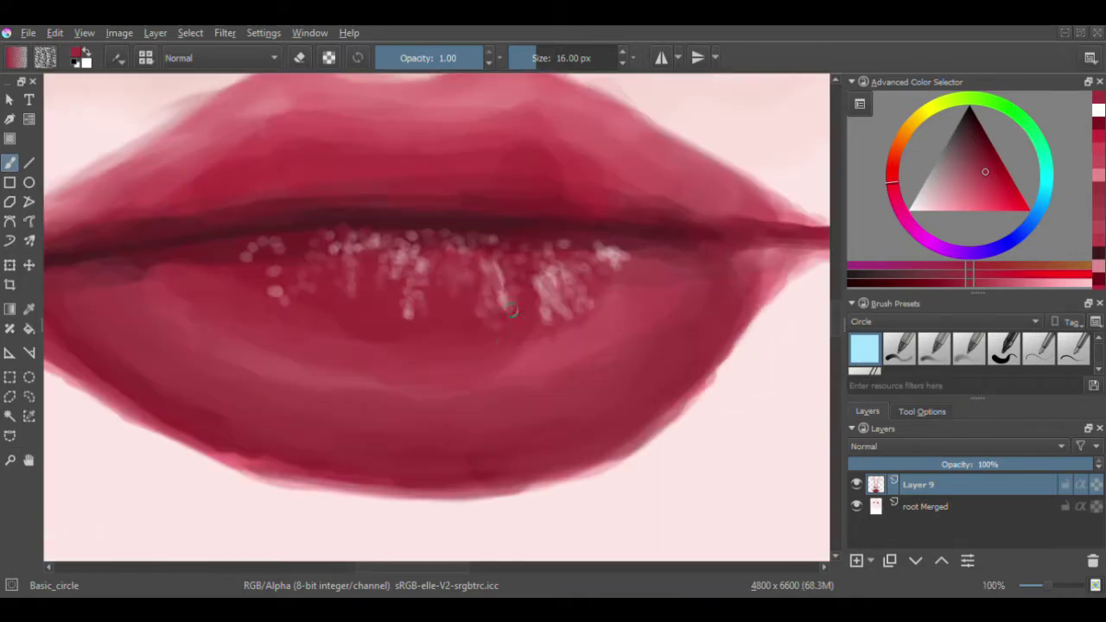
{"action": "left_click_drag", "start_coordinate": [449, 259], "coordinate": [588, 320]}
{"action": "key", "text": "minus"}
Step: Undo the accidental white fill of the painting layer and return to the lips
{"action": "key", "text": "1"}
{"action": "key", "text": "BackSpace"}
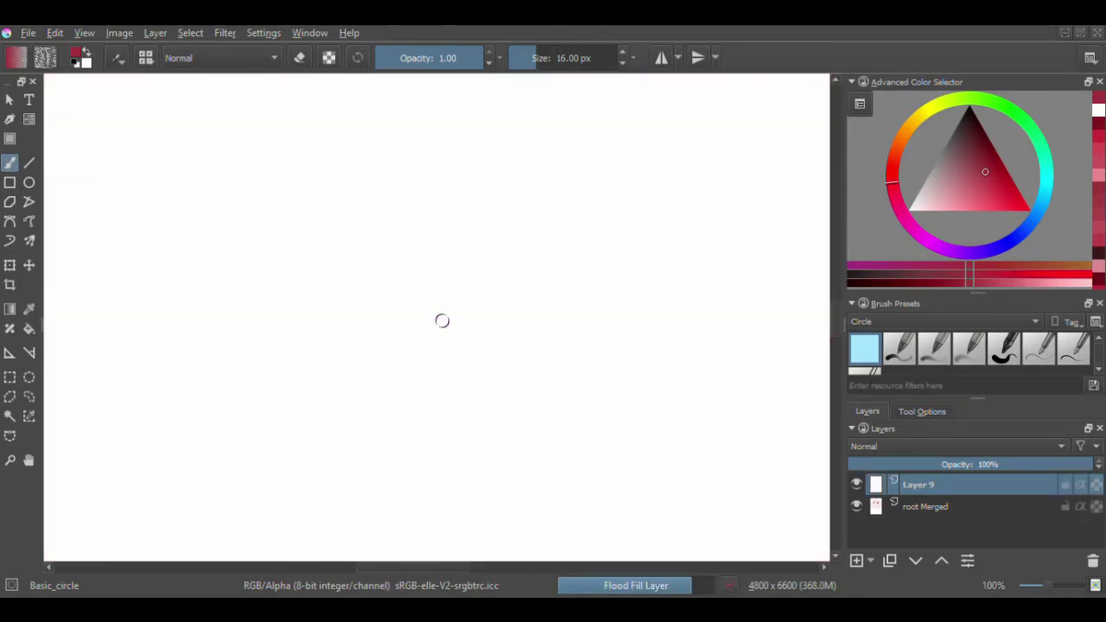
{"action": "key", "text": "2"}
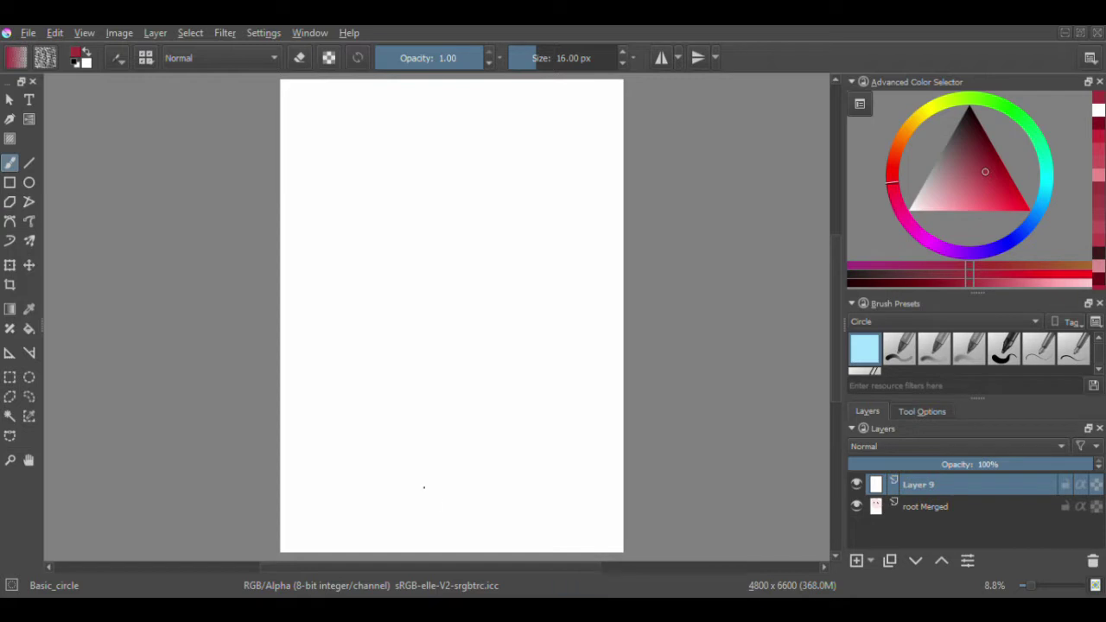
{"action": "key", "text": "ctrl+z"}
{"action": "key", "text": "1"}
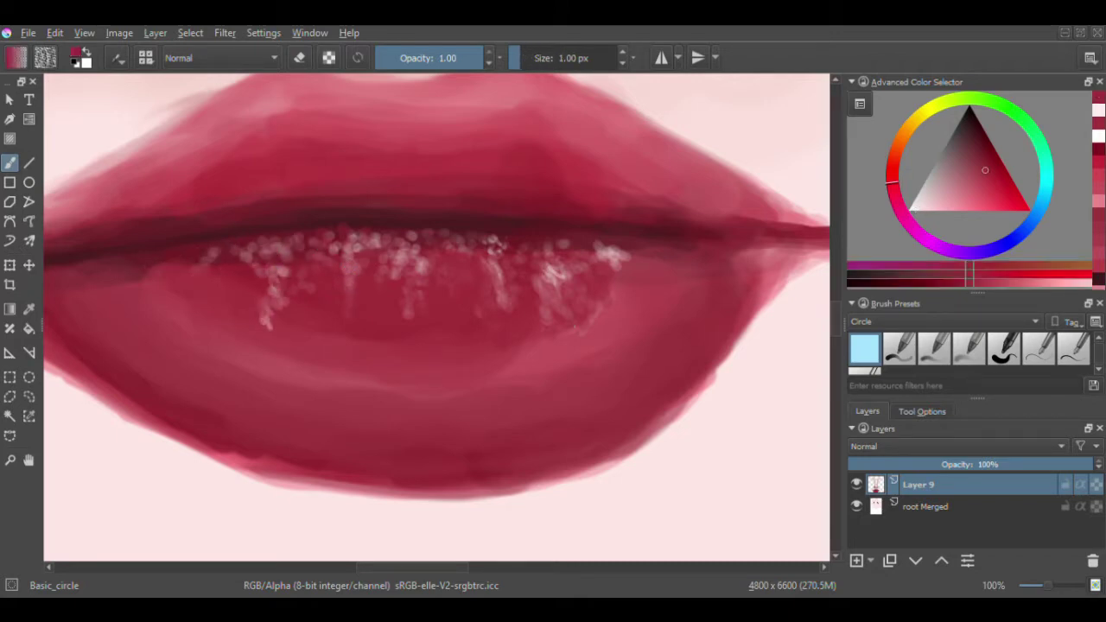
Step: Undo stray highlight drips and cover some lower-lip dots in darker red
{"action": "key", "text": "ctrl+z"}
{"action": "key", "text": "ctrl+z"}
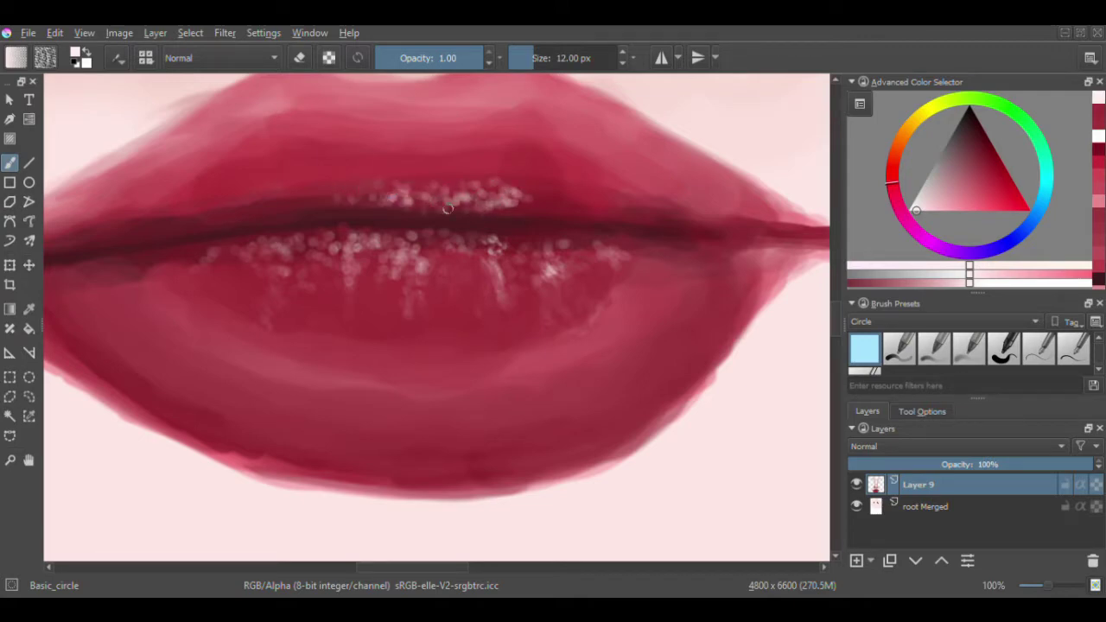
{"action": "key", "text": "ctrl+z"}
{"action": "left_click", "coordinate": [480, 188], "text": "ctrl"}
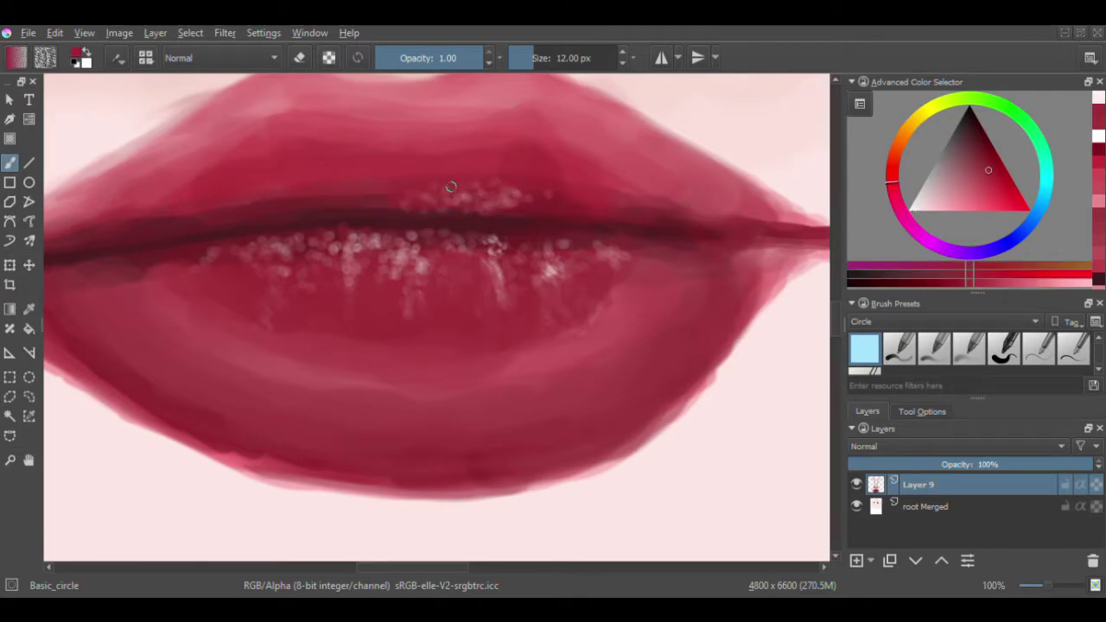
{"action": "left_click_drag", "start_coordinate": [401, 264], "coordinate": [350, 242]}
Step: Dot white sparkle highlights along the upper lip and lighten the lip line
{"action": "left_click", "coordinate": [909, 209]}
{"action": "left_click_drag", "start_coordinate": [527, 197], "coordinate": [368, 216]}
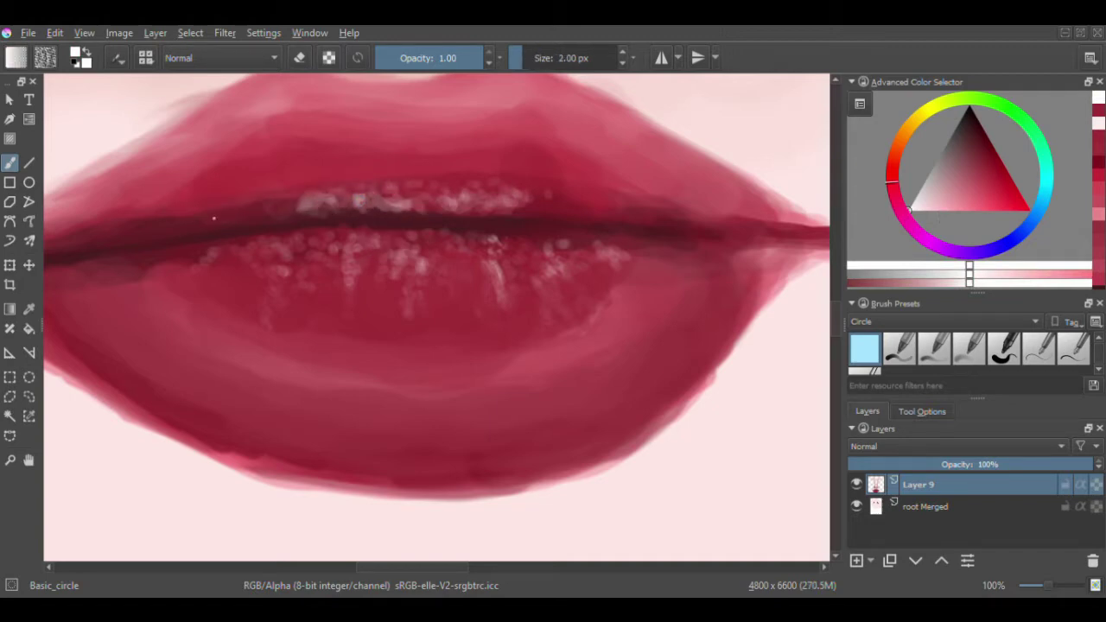
{"action": "left_click_drag", "start_coordinate": [175, 227], "coordinate": [208, 227]}
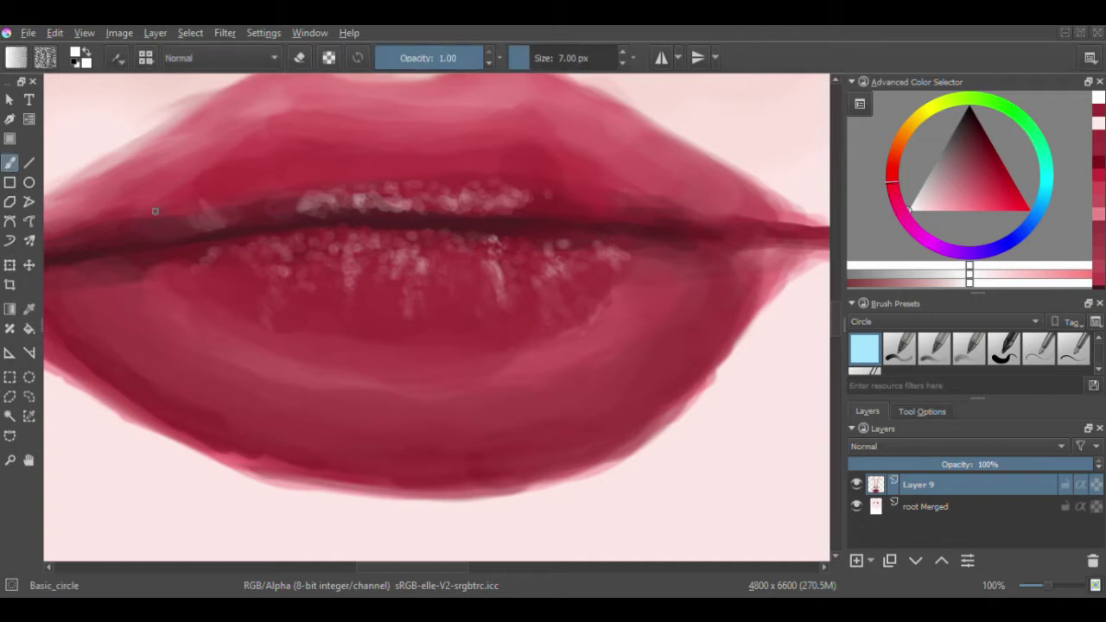
{"action": "left_click", "coordinate": [570, 221], "text": "ctrl"}
{"action": "mouse_move", "coordinate": [685, 203]}
{"action": "left_mouse_down"}
{"action": "mouse_move", "coordinate": [570, 221]}
{"action": "mouse_move", "coordinate": [159, 210]}
{"action": "left_mouse_up"}
Step: Soften the lip line with red tones and darken the outer upper lip
{"action": "left_click", "coordinate": [155, 235], "text": "ctrl"}
{"action": "left_click", "coordinate": [610, 207], "text": "ctrl"}
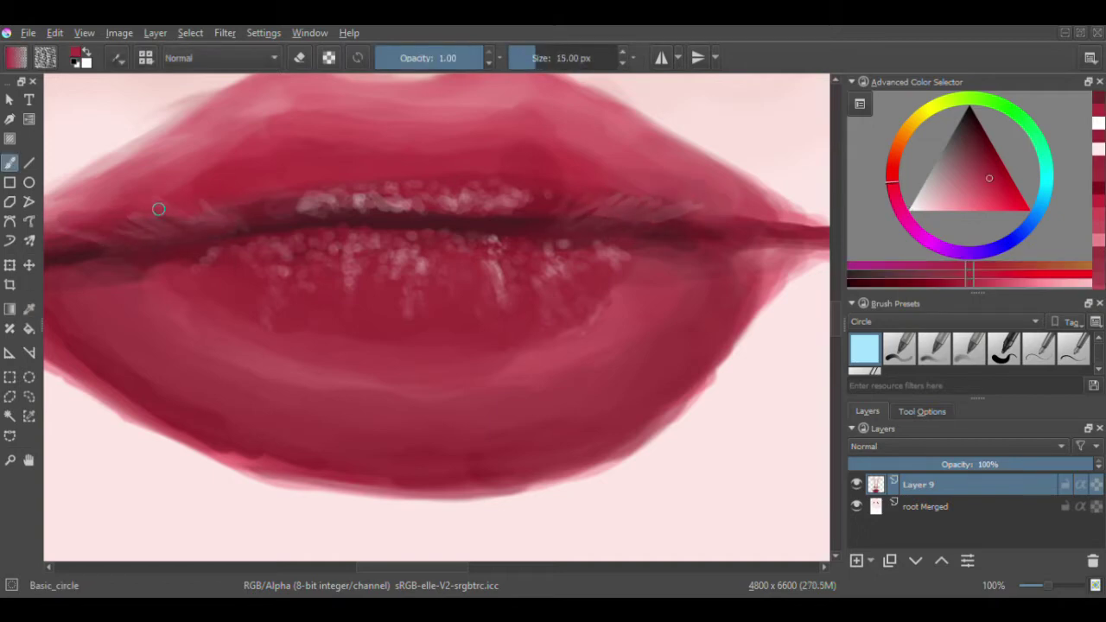
{"action": "left_click", "coordinate": [669, 217], "text": "ctrl"}
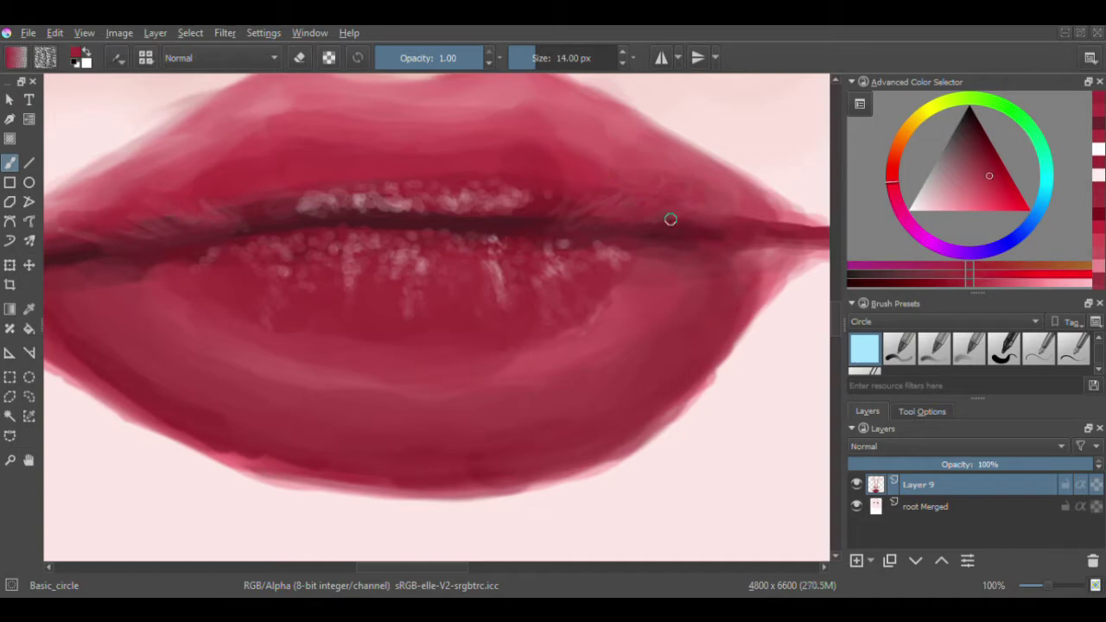
{"action": "left_click_drag", "start_coordinate": [669, 217], "coordinate": [613, 223]}
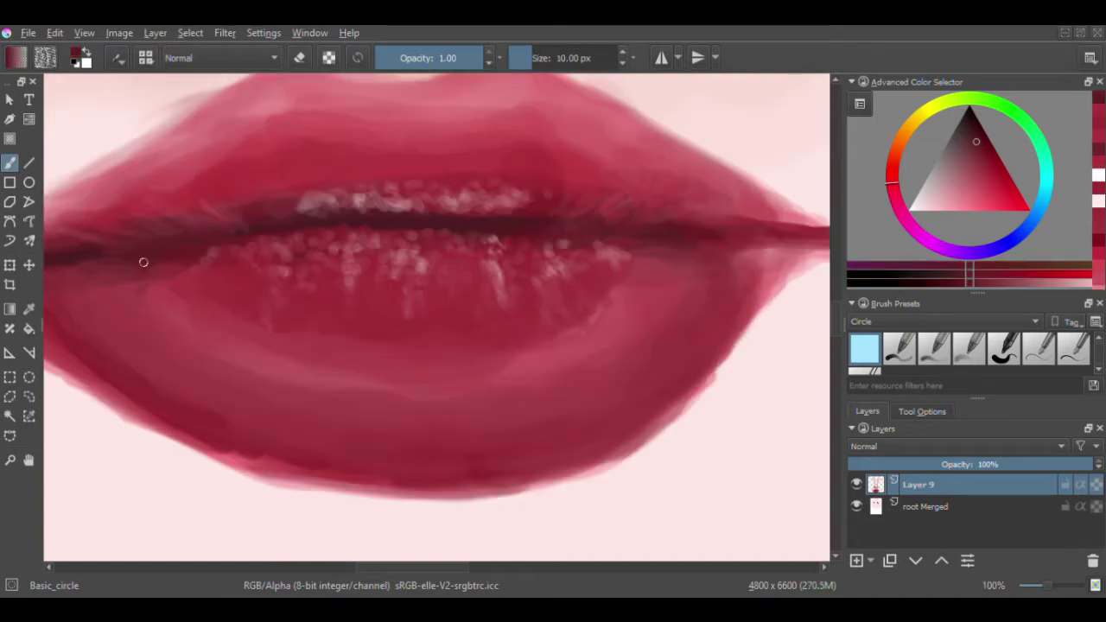
{"action": "left_click", "coordinate": [109, 274], "text": "ctrl"}
{"action": "left_click", "coordinate": [639, 187], "text": "ctrl"}
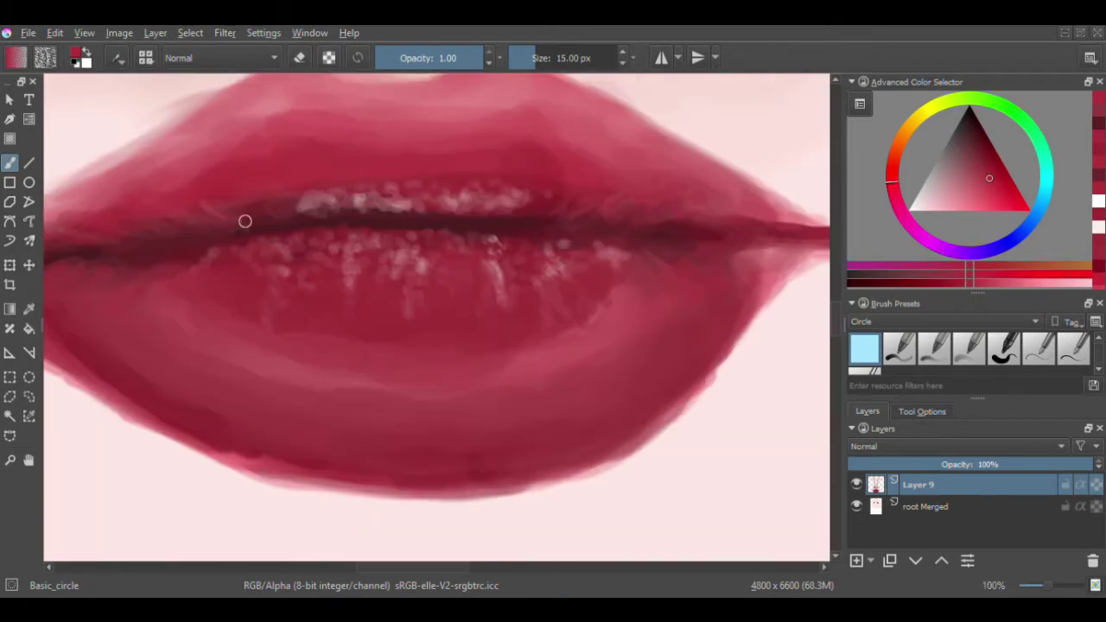
{"action": "scroll", "coordinate": [245, 222], "scroll_direction": "down", "scroll_amount": 1}
{"action": "left_click", "coordinate": [247, 276], "text": "ctrl"}
{"action": "scroll", "coordinate": [254, 254], "scroll_direction": "down", "scroll_amount": 1}
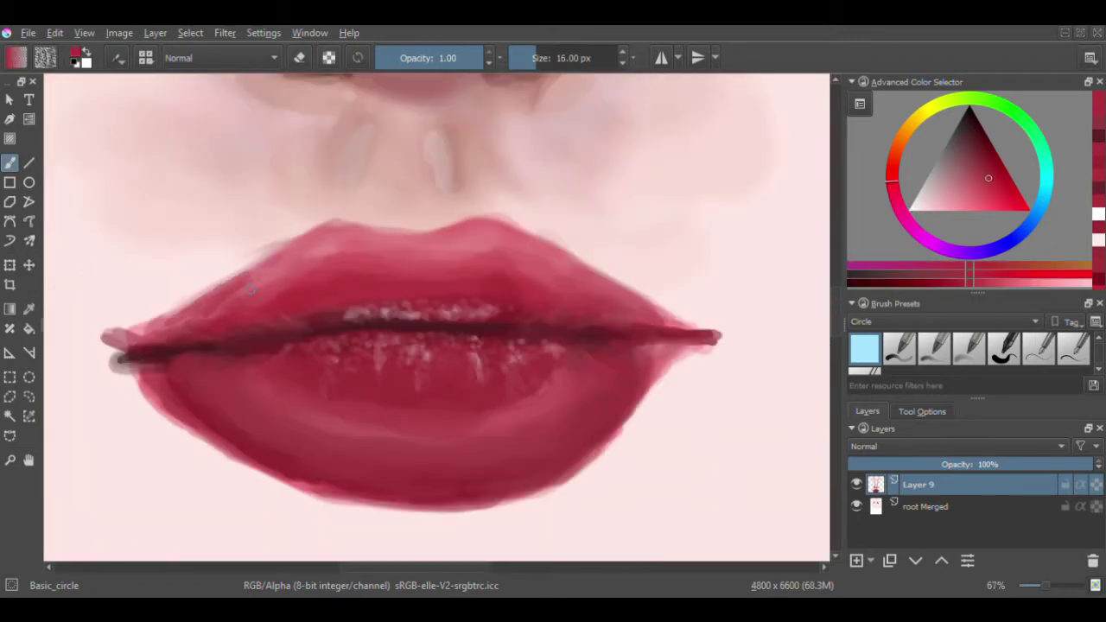
{"action": "key", "text": "bracketright"}
{"action": "left_click_drag", "start_coordinate": [640, 306], "coordinate": [441, 231]}
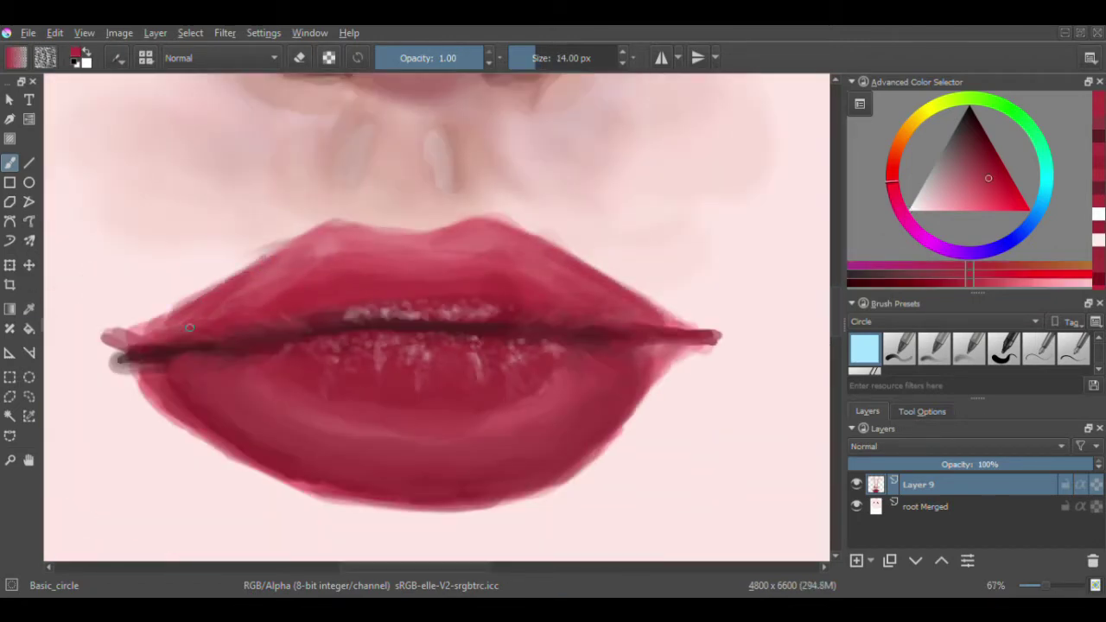
Step: Paint a pale top-edge highlight, a vertical central sheen and a white glint on the upper lip
{"action": "scroll", "coordinate": [189, 327], "scroll_direction": "up", "scroll_amount": 2}
{"action": "left_click", "coordinate": [288, 301], "text": "ctrl"}
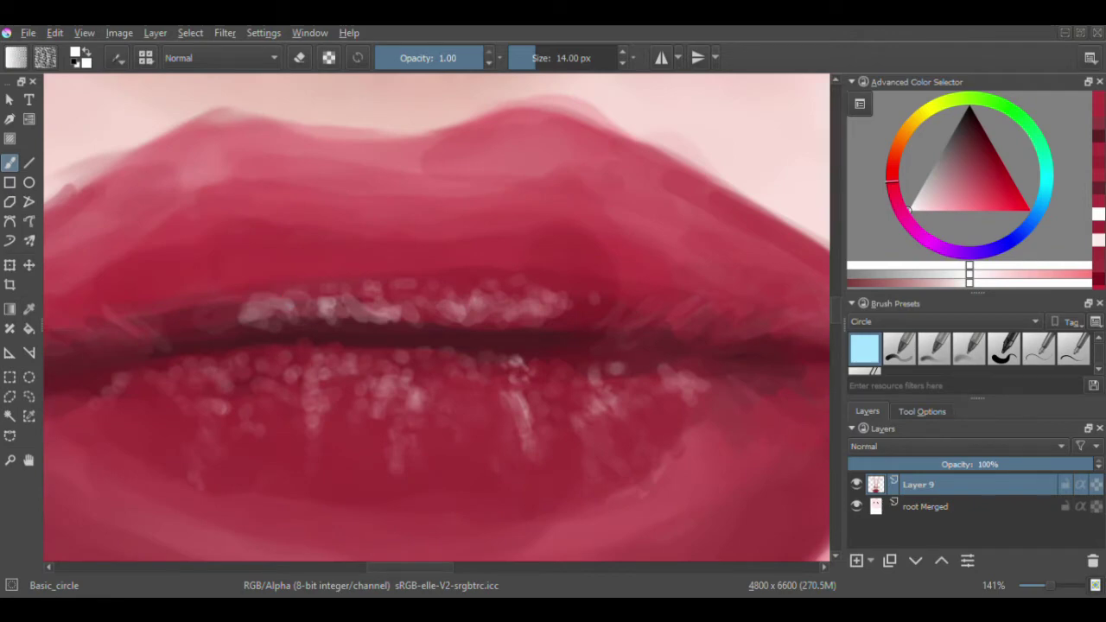
{"action": "scroll", "coordinate": [281, 331], "scroll_direction": "down", "scroll_amount": 1}
{"action": "left_click_drag", "start_coordinate": [553, 166], "coordinate": [305, 161]}
{"action": "left_click_drag", "start_coordinate": [394, 230], "coordinate": [406, 285]}
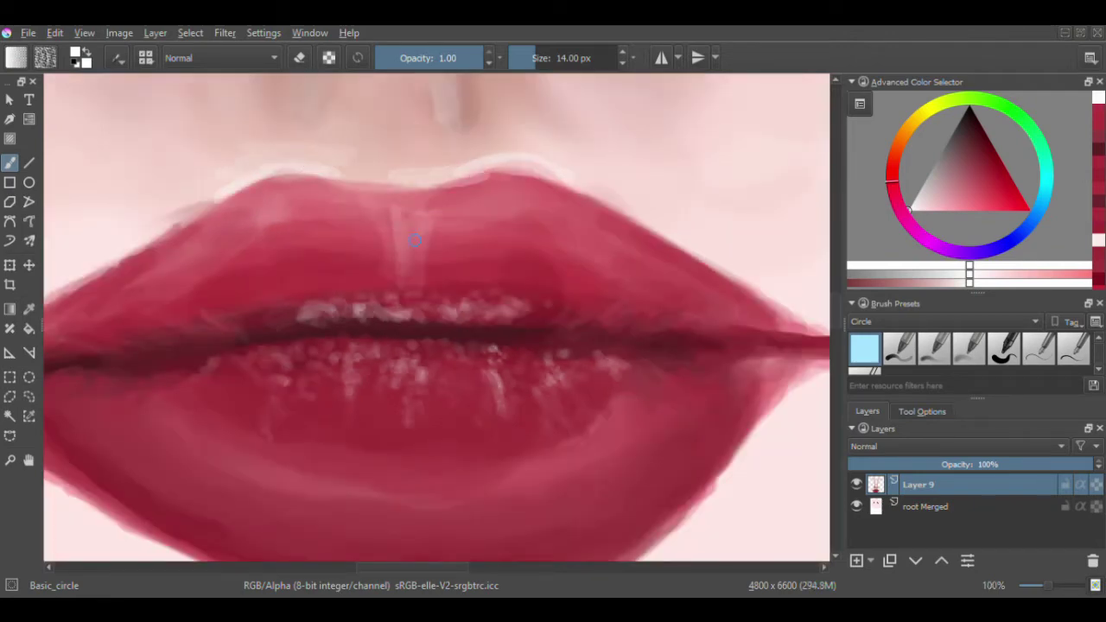
{"action": "left_click_drag", "start_coordinate": [371, 211], "coordinate": [423, 281]}
{"action": "left_click_drag", "start_coordinate": [363, 242], "coordinate": [441, 298]}
{"action": "scroll", "coordinate": [432, 302], "scroll_direction": "up", "scroll_amount": 1}
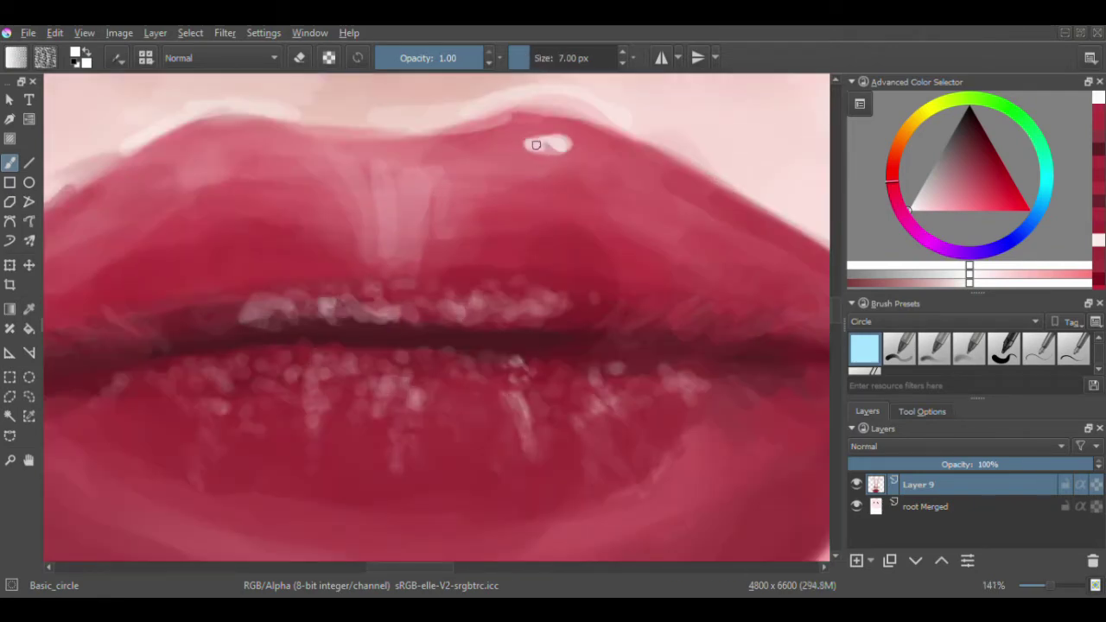
{"action": "left_click_drag", "start_coordinate": [536, 144], "coordinate": [560, 143]}
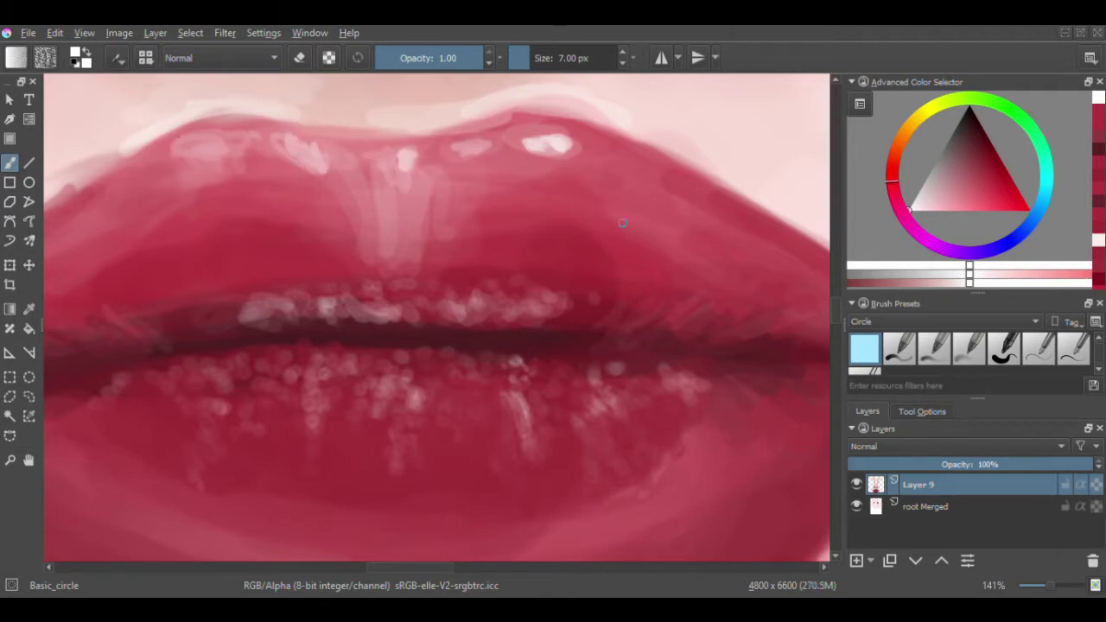
{"action": "scroll", "coordinate": [210, 383], "scroll_direction": "down", "scroll_amount": 3}
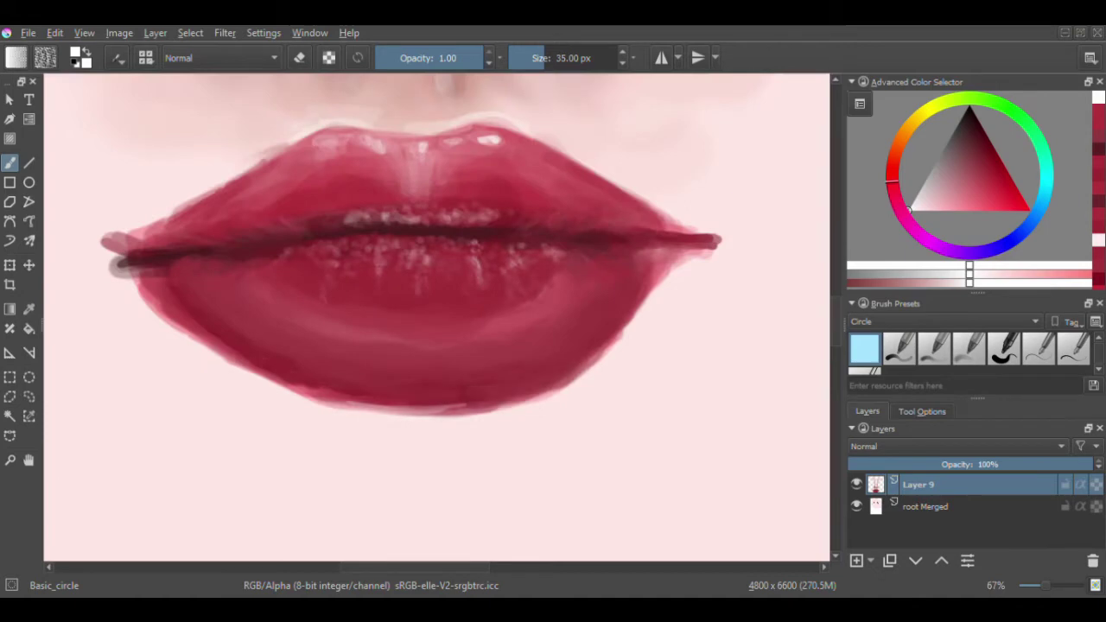
Step: Paint soft pink skin strokes on both sides of the nose with the basic round brush
{"action": "key", "text": "1"}
{"action": "left_click", "coordinate": [969, 348]}
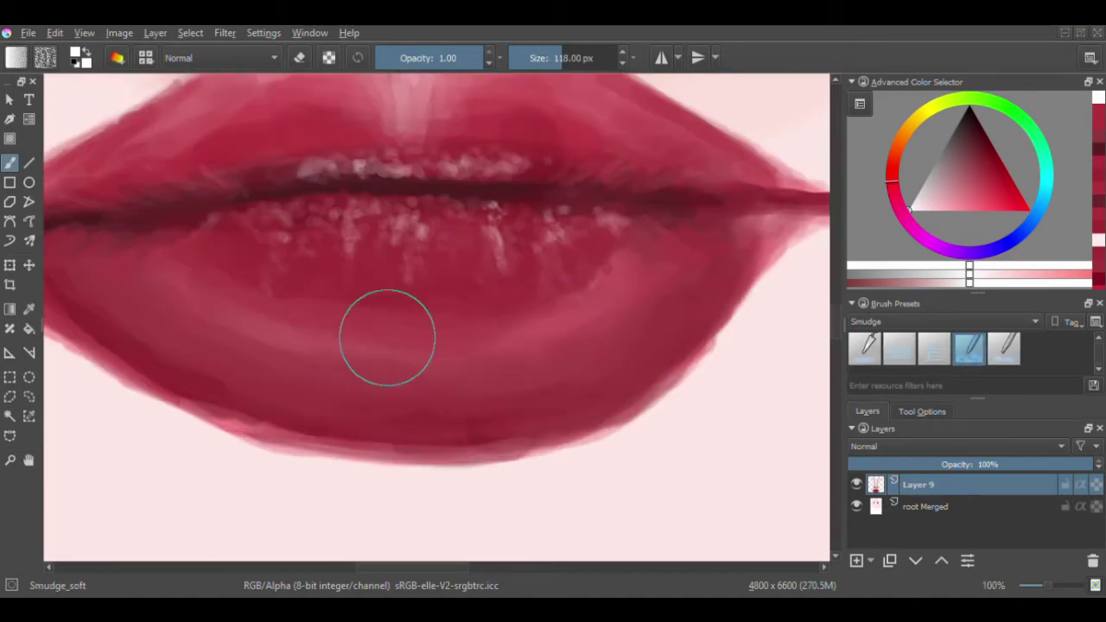
{"action": "scroll", "coordinate": [387, 337], "scroll_direction": "down", "scroll_amount": 2}
{"action": "scroll", "coordinate": [387, 337], "scroll_direction": "down", "scroll_amount": 3}
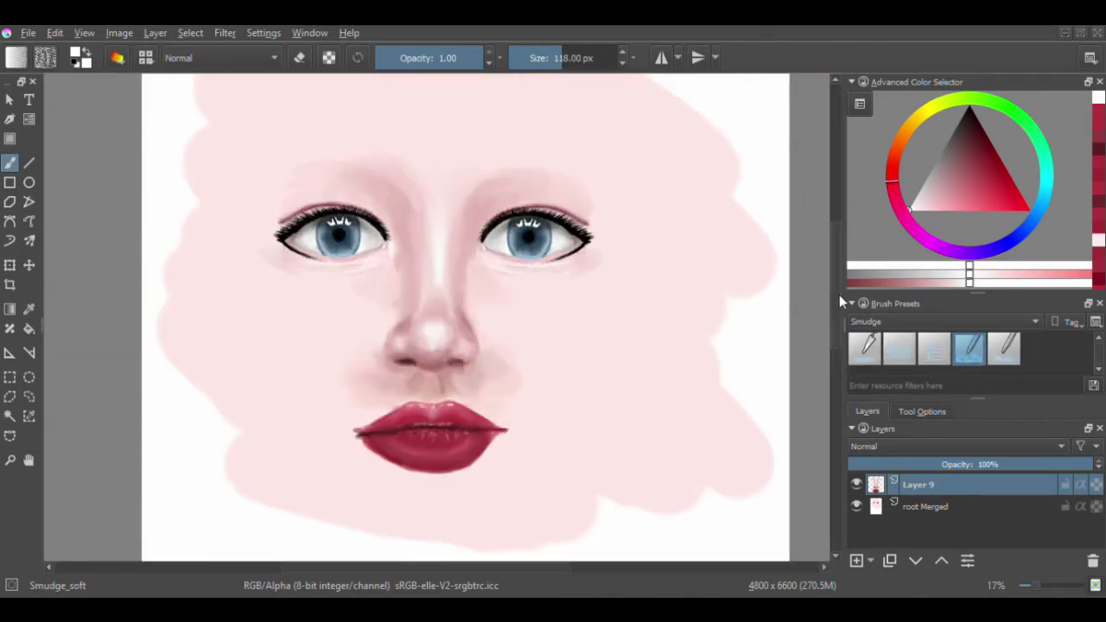
{"action": "scroll", "coordinate": [839, 295], "scroll_direction": "up", "scroll_amount": 2}
{"action": "left_click", "coordinate": [942, 321]}
{"action": "left_click", "coordinate": [865, 348]}
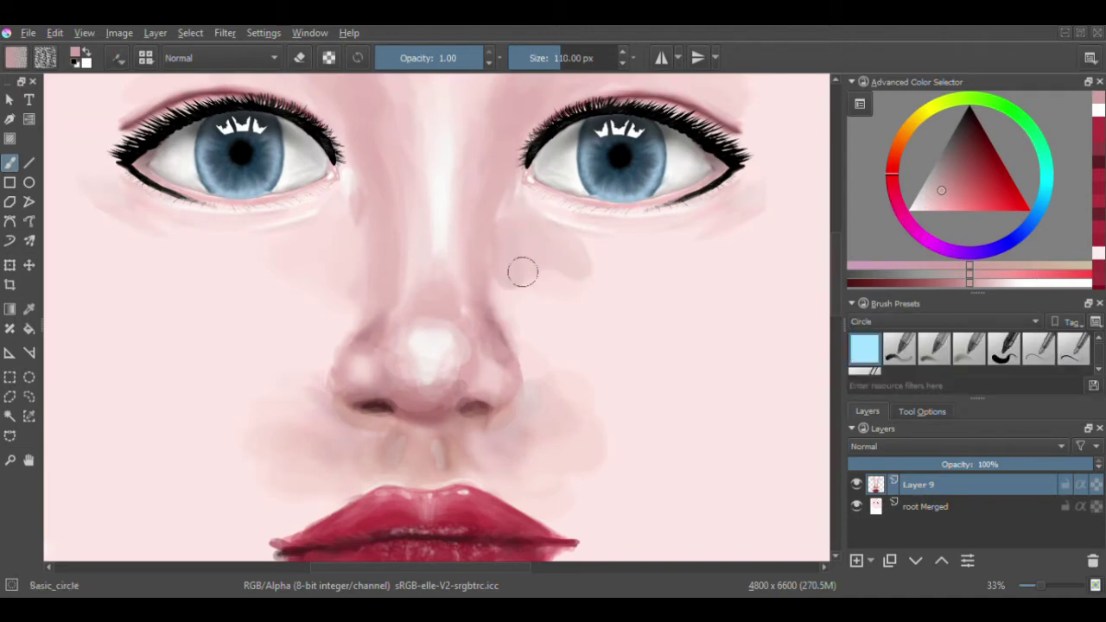
{"action": "left_click_drag", "start_coordinate": [605, 259], "coordinate": [519, 268]}
{"action": "mouse_move", "coordinate": [345, 208]}
{"action": "left_mouse_down"}
{"action": "mouse_move", "coordinate": [343, 226]}
{"action": "mouse_move", "coordinate": [326, 222]}
{"action": "left_mouse_up"}
{"action": "left_click_drag", "start_coordinate": [353, 267], "coordinate": [286, 311]}
Step: Smooth and soften the cheek shading beside the nose with a lighter pink
{"action": "left_click", "coordinate": [714, 365], "text": "ctrl"}
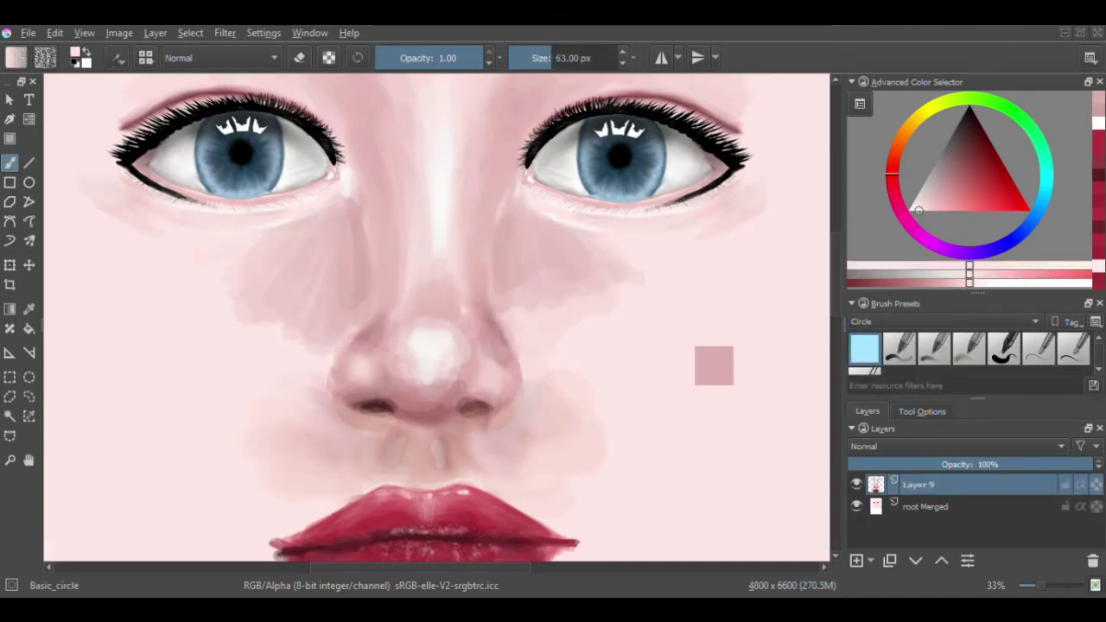
{"action": "left_click_drag", "start_coordinate": [536, 302], "coordinate": [602, 249]}
{"action": "left_click_drag", "start_coordinate": [505, 216], "coordinate": [505, 281]}
{"action": "left_click_drag", "start_coordinate": [367, 216], "coordinate": [367, 281]}
{"action": "left_click_drag", "start_coordinate": [285, 242], "coordinate": [311, 321]}
{"action": "left_click_drag", "start_coordinate": [346, 242], "coordinate": [312, 320]}
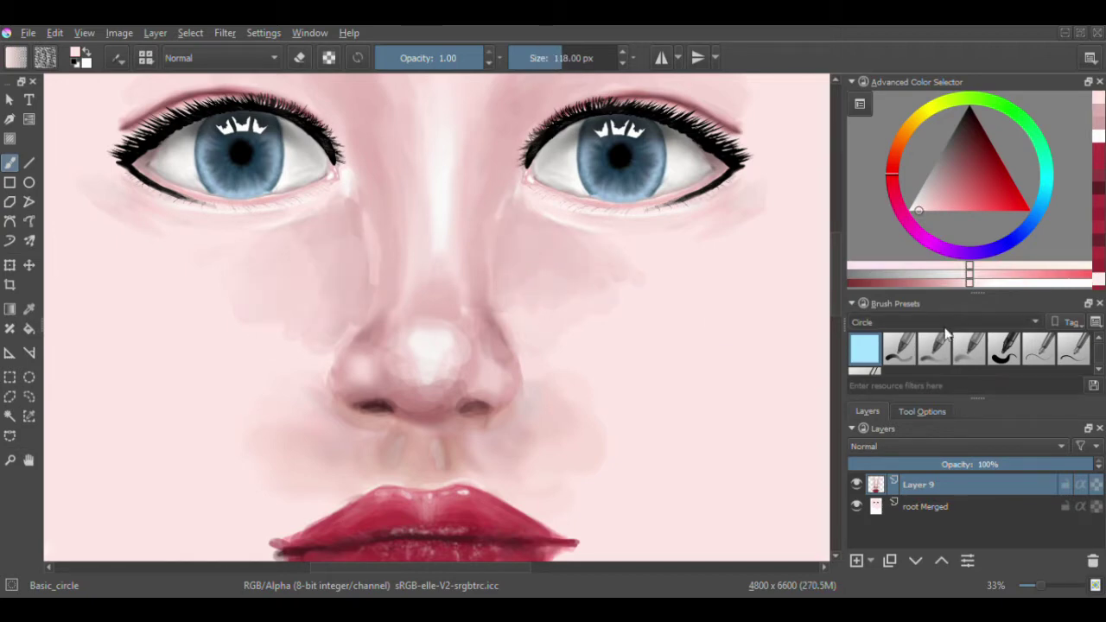
Step: With a smaller brush and new shading colour, hatch vertical strokes along both sides of the nose bridge
{"action": "key", "text": "slash"}
{"action": "key", "text": "plus"}
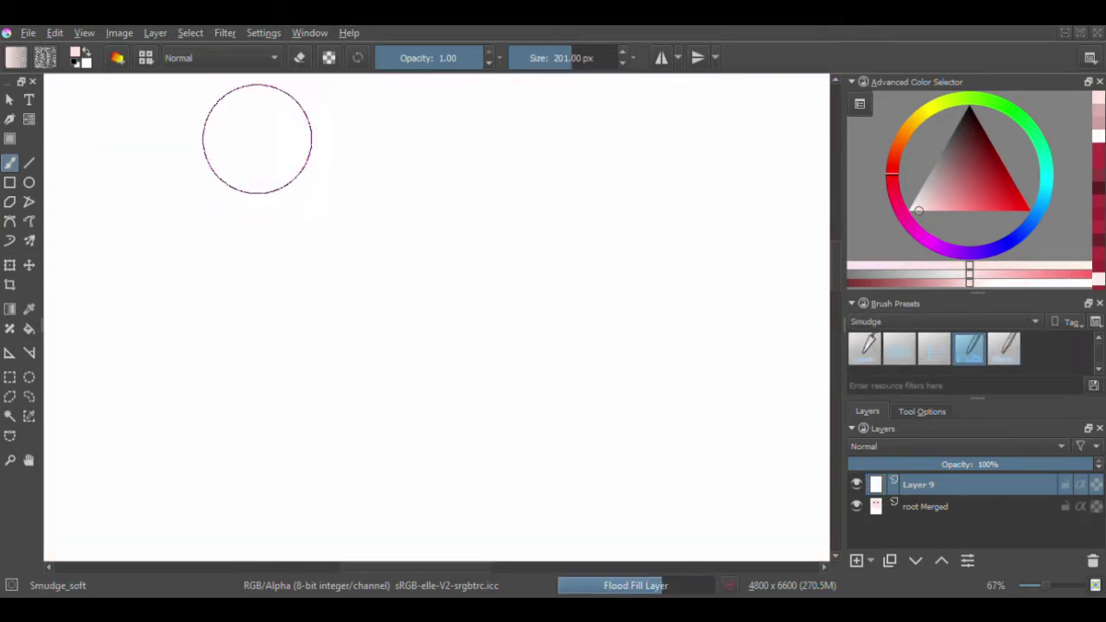
{"action": "key", "text": "bracketleft"}
{"action": "key", "text": "plus"}
{"action": "key", "text": "minus"}
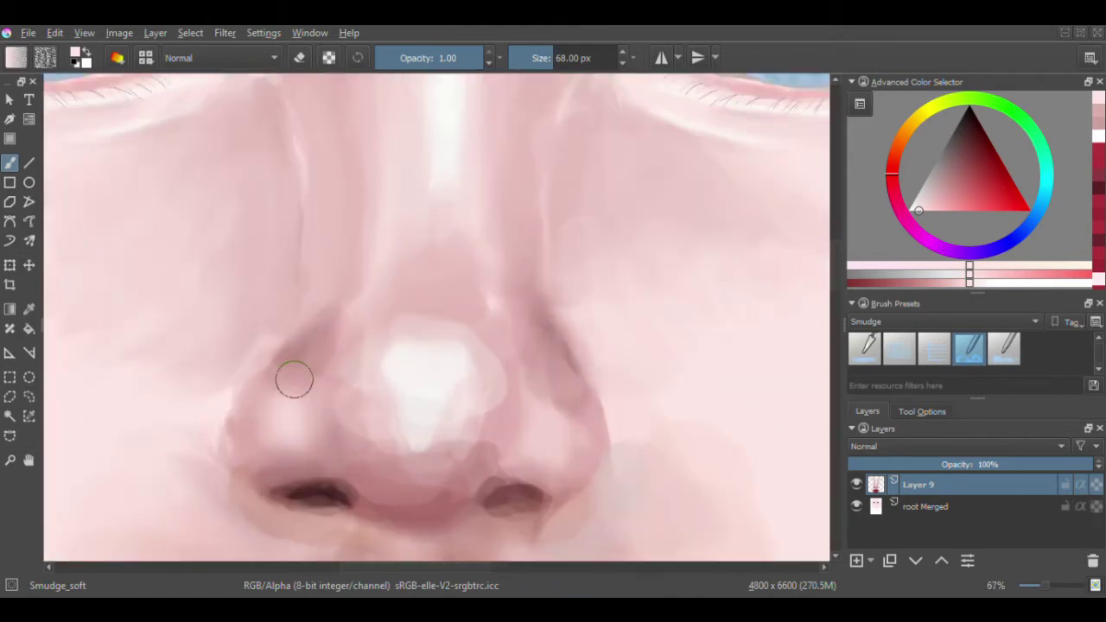
{"action": "left_click", "coordinate": [957, 169]}
{"action": "key", "text": "slash"}
{"action": "mouse_move", "coordinate": [328, 160]}
{"action": "left_mouse_down"}
{"action": "mouse_move", "coordinate": [302, 293]}
{"action": "mouse_move", "coordinate": [346, 285]}
{"action": "left_mouse_up"}
{"action": "left_click_drag", "start_coordinate": [523, 142], "coordinate": [514, 294]}
{"action": "left_click_drag", "start_coordinate": [510, 165], "coordinate": [510, 285]}
{"action": "left_click_drag", "start_coordinate": [549, 156], "coordinate": [545, 268]}
Step: Block in dark pink ovals beside the nose, then cover them with light pink
{"action": "left_click", "coordinate": [969, 348]}
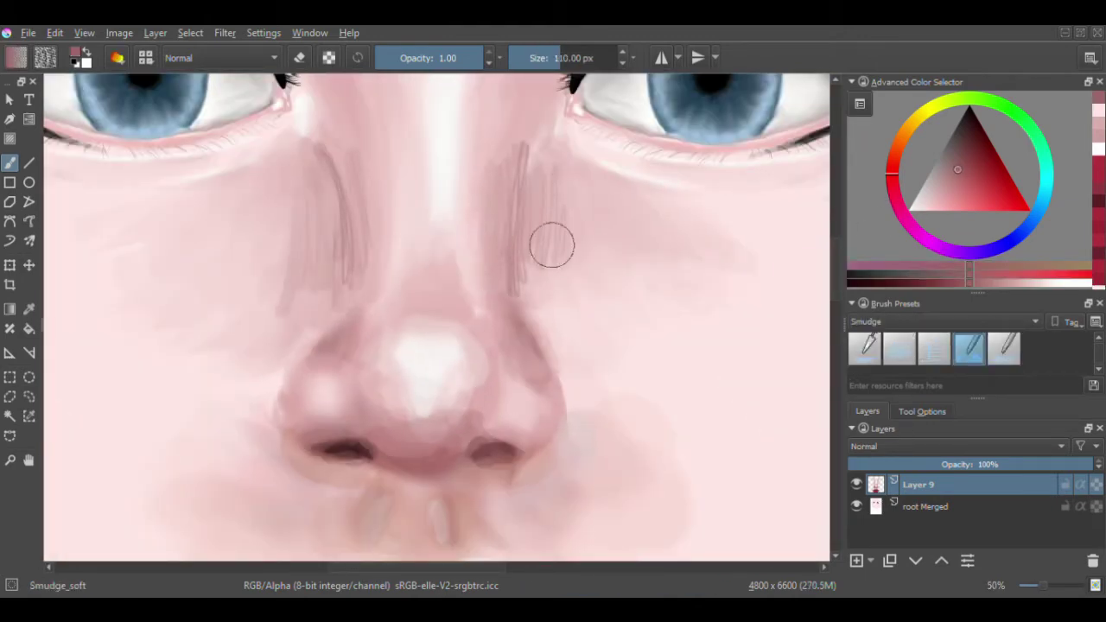
{"action": "key", "text": "plus"}
{"action": "key", "text": "slash"}
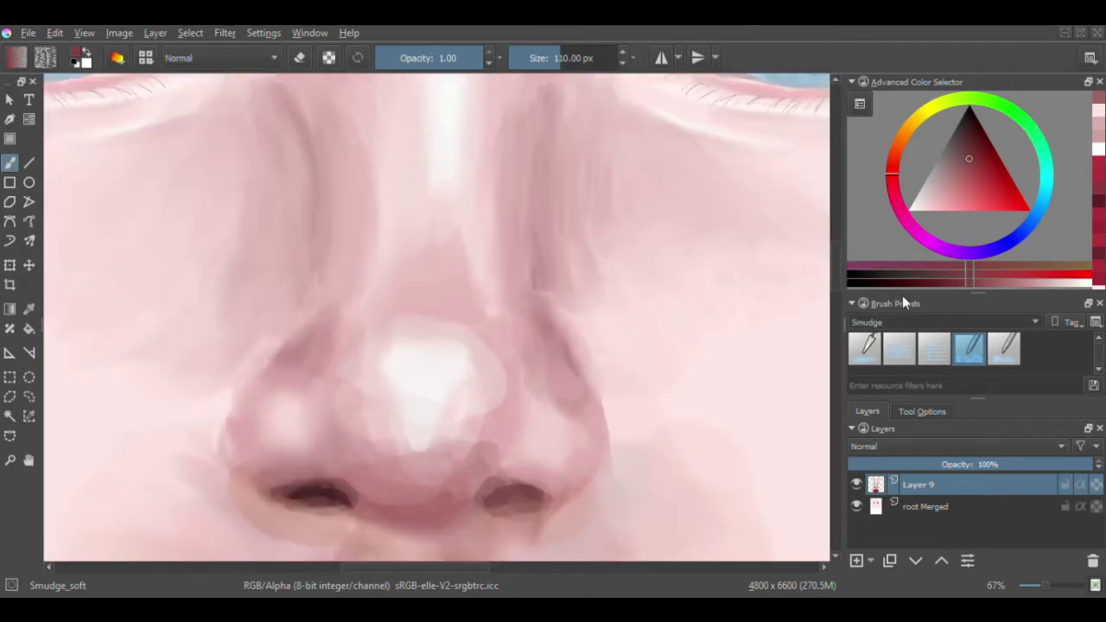
{"action": "left_click_drag", "start_coordinate": [277, 130], "coordinate": [277, 233]}
{"action": "left_click_drag", "start_coordinate": [579, 121], "coordinate": [596, 216]}
{"action": "left_click", "coordinate": [484, 190], "text": "ctrl"}
{"action": "left_click_drag", "start_coordinate": [562, 129], "coordinate": [572, 200]}
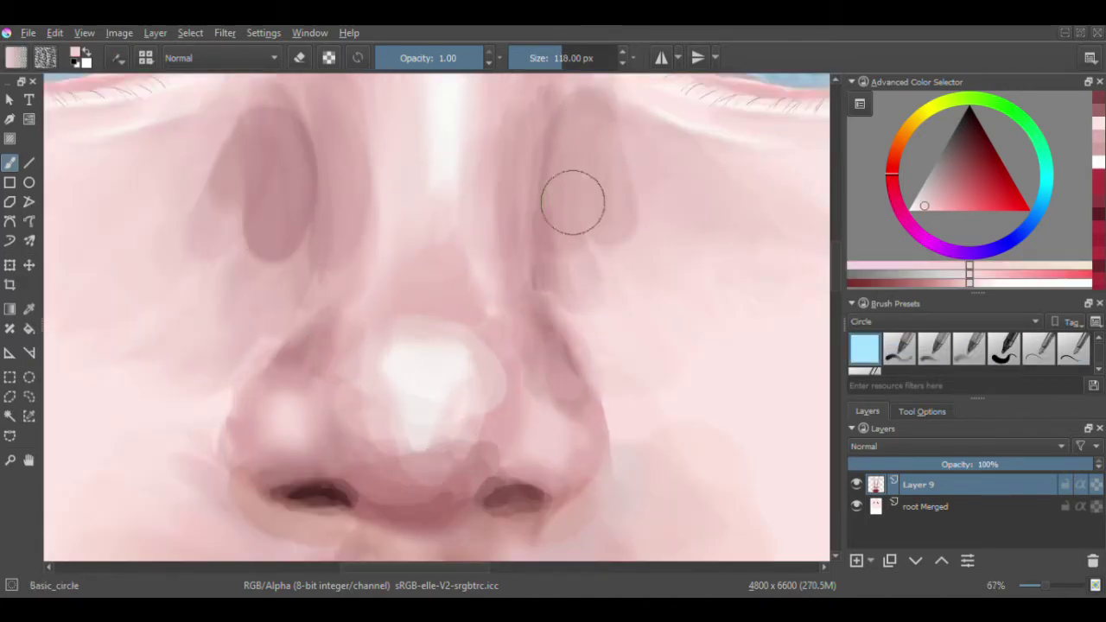
{"action": "mouse_move", "coordinate": [268, 138]}
{"action": "left_mouse_down"}
{"action": "mouse_move", "coordinate": [252, 225]}
{"action": "mouse_move", "coordinate": [259, 242]}
{"action": "left_mouse_up"}
{"action": "key", "text": "minus"}
Step: Blend the left nose-edge shading with Smudge_soft from the Smudge presets, then shrink the brush to 110 px
{"action": "left_click", "coordinate": [942, 321]}
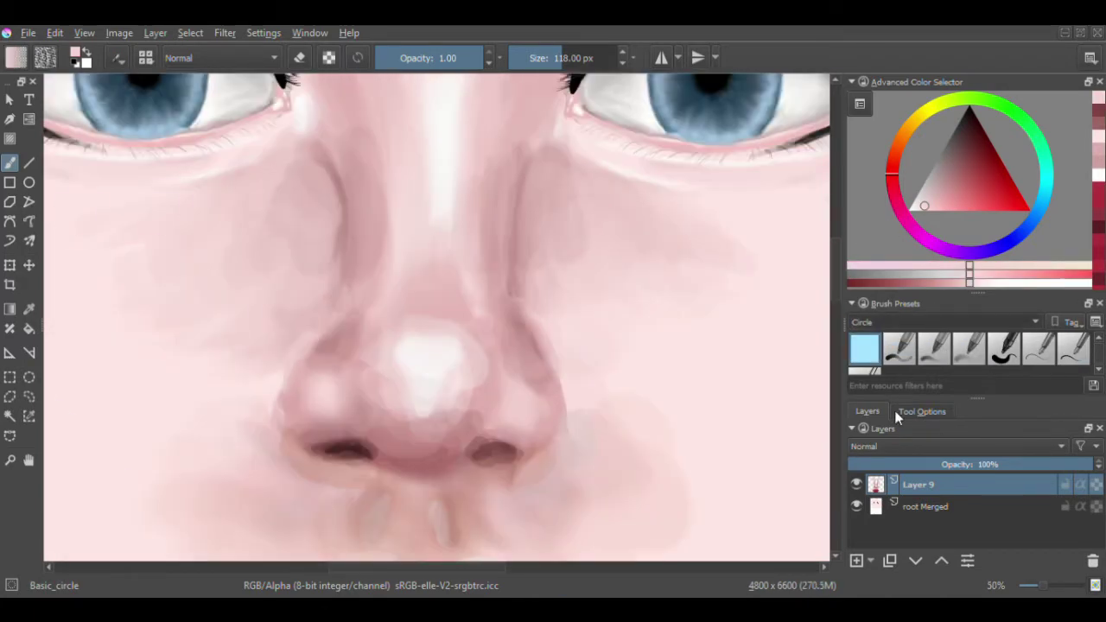
{"action": "left_click", "coordinate": [901, 412]}
{"action": "left_click", "coordinate": [969, 347]}
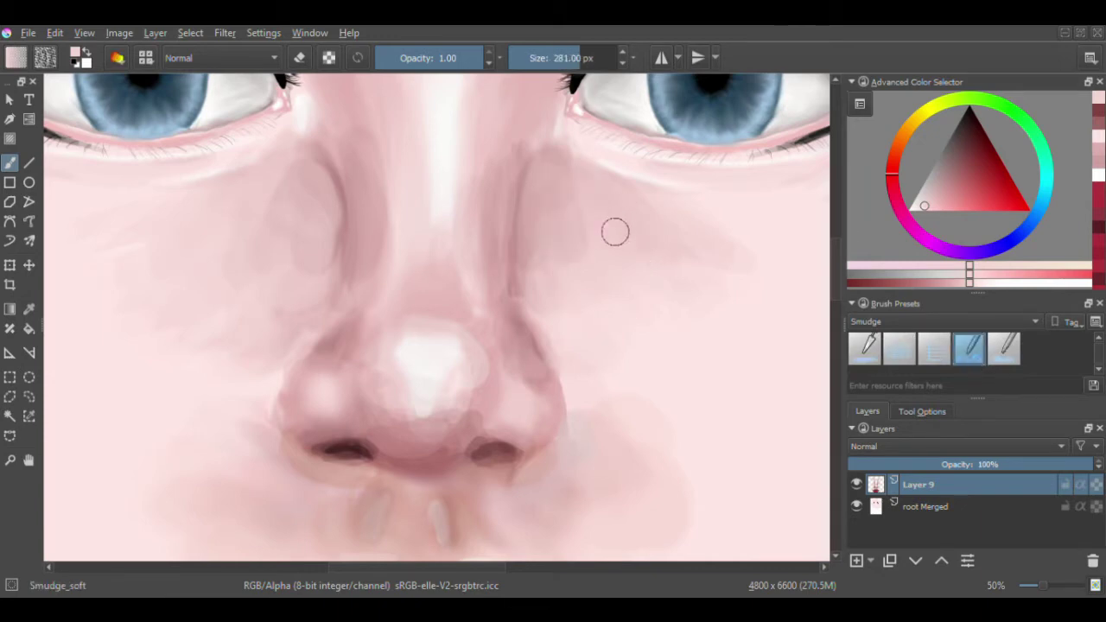
{"action": "left_click_drag", "start_coordinate": [320, 177], "coordinate": [307, 252]}
{"action": "key", "text": "minus"}
{"action": "key", "text": "minus"}
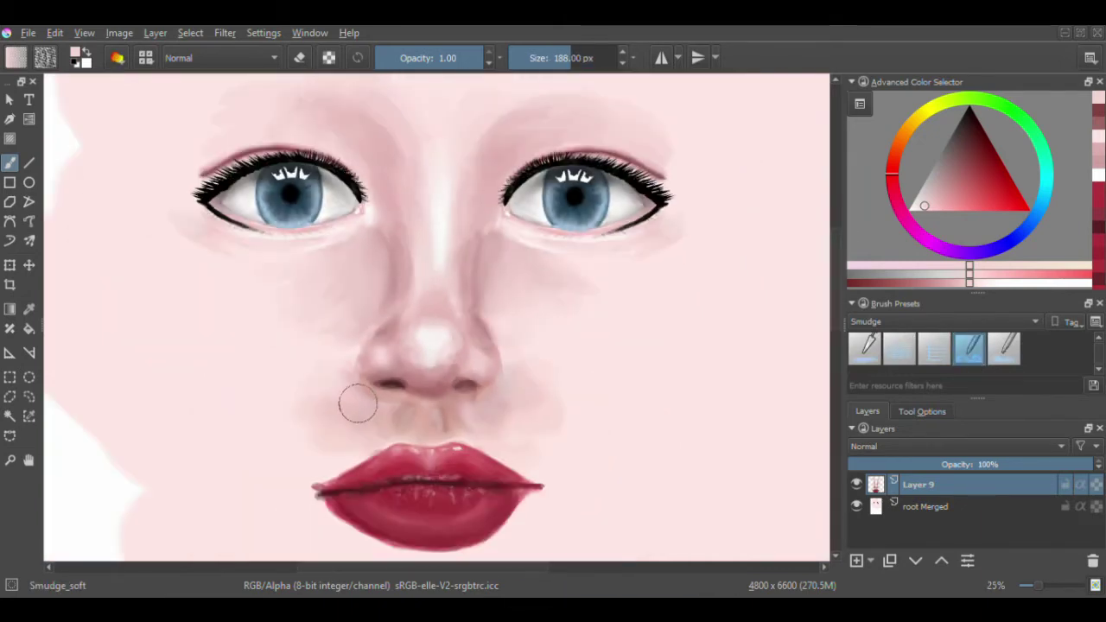
{"action": "key", "text": "plus"}
{"action": "key", "text": "plus"}
{"action": "key", "text": "plus"}
{"action": "key", "text": "bracketleft"}
{"action": "key", "text": "bracketleft"}
{"action": "key", "text": "bracketleft"}
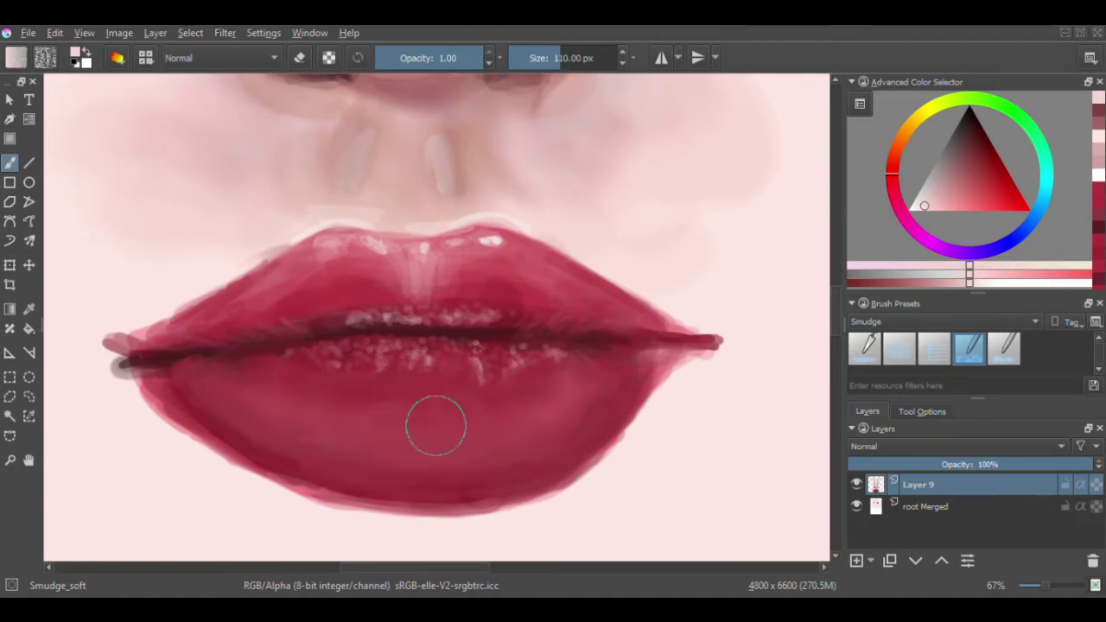
Step: Try a white highlight on the lower lip with the round brush, undoing it
{"action": "key", "text": "minus"}
{"action": "key", "text": "minus"}
{"action": "key", "text": "plus"}
{"action": "key", "text": "plus"}
{"action": "key", "text": "slash"}
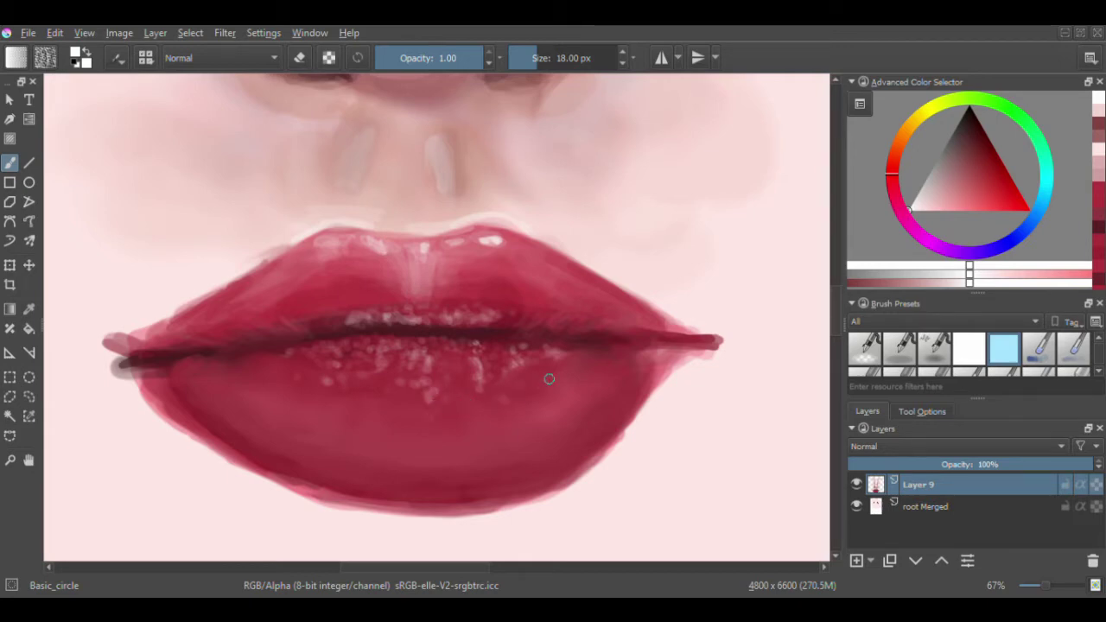
{"action": "key", "text": "ctrl+z"}
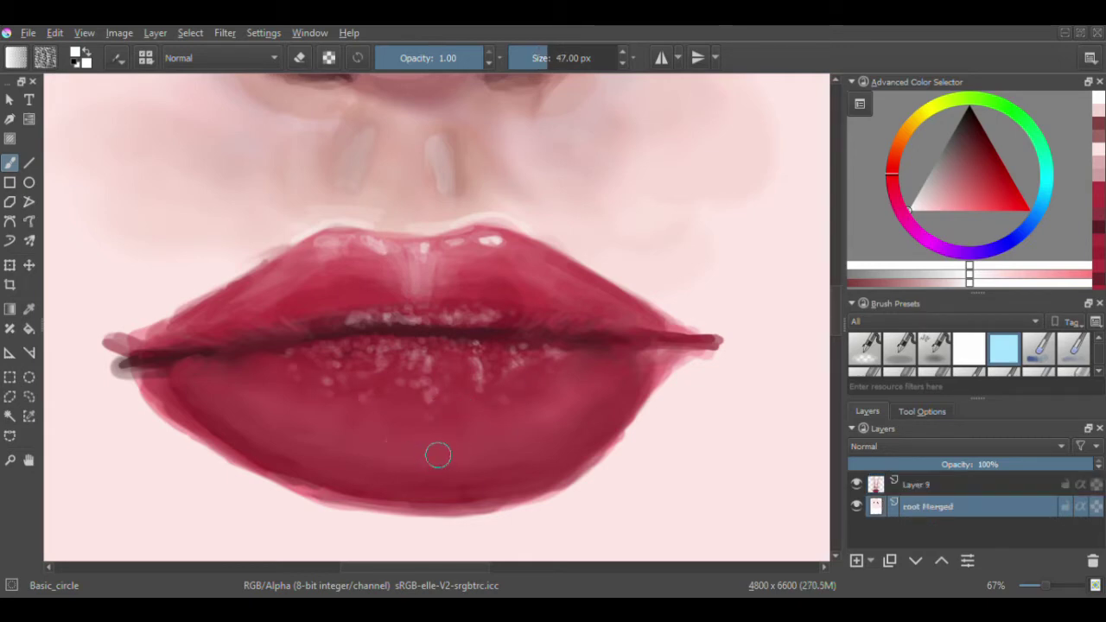
{"action": "key", "text": "bracketright"}
{"action": "left_click_drag", "start_coordinate": [436, 458], "coordinate": [441, 455]}
{"action": "key", "text": "ctrl+z"}
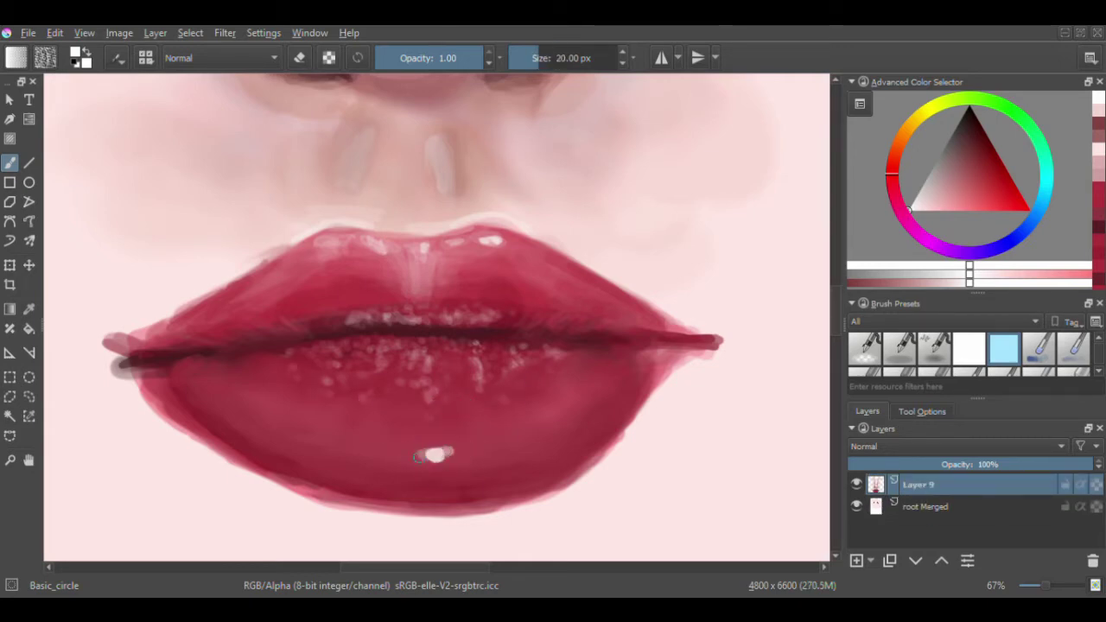
Step: Dab small white highlights near the left lip corner, shrinking the brush and undoing attempts
{"action": "key", "text": "minus"}
{"action": "key", "text": "minus"}
{"action": "key", "text": "plus"}
{"action": "key", "text": "plus"}
{"action": "key", "text": "plus"}
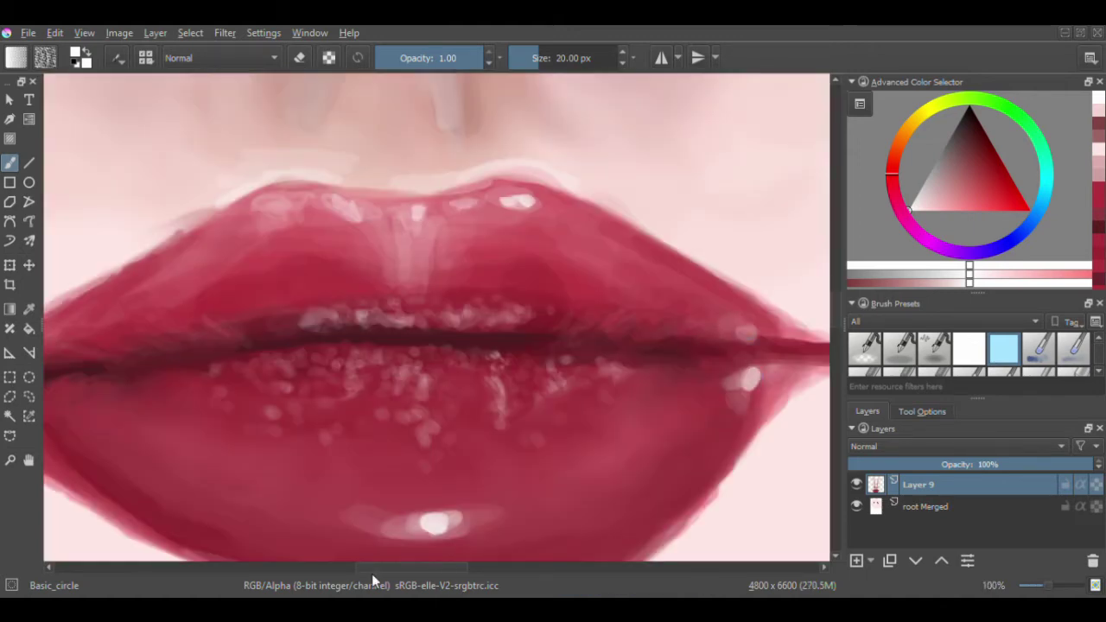
{"action": "left_click_drag", "start_coordinate": [372, 567], "coordinate": [359, 567]}
{"action": "left_click_drag", "start_coordinate": [160, 351], "coordinate": [181, 337]}
{"action": "mouse_move", "coordinate": [159, 409]}
{"action": "left_mouse_down"}
{"action": "mouse_move", "coordinate": [199, 445]}
{"action": "mouse_move", "coordinate": [159, 387]}
{"action": "left_mouse_up"}
{"action": "key", "text": "ctrl+z"}
{"action": "key", "text": "ctrl+z"}
{"action": "key", "text": "ctrl+z"}
{"action": "key", "text": "bracketleft"}
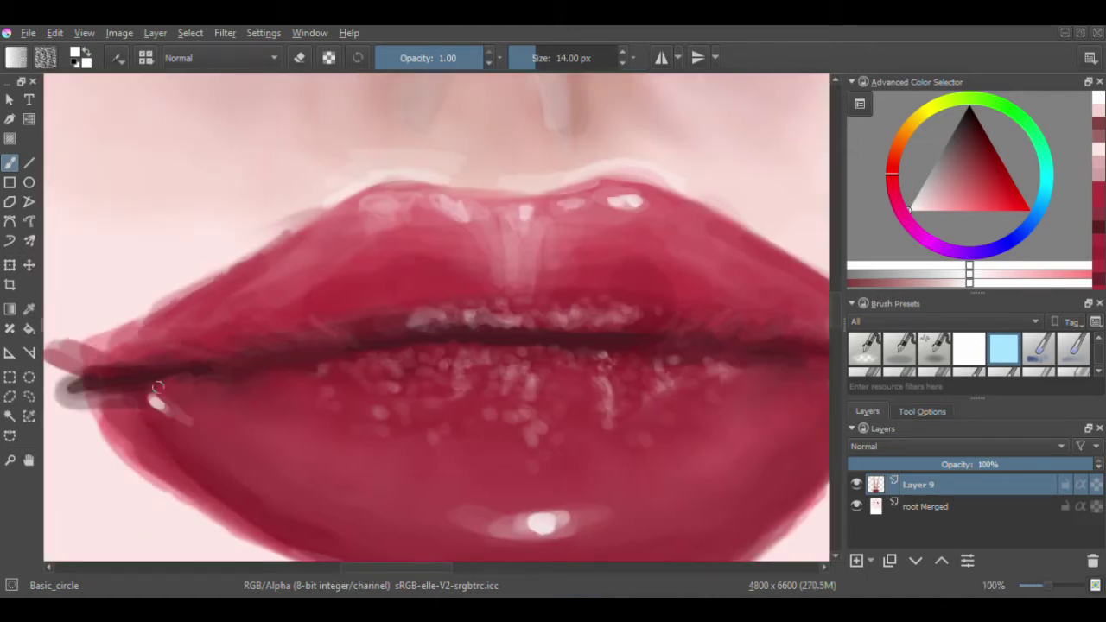
{"action": "key", "text": "ctrl+z"}
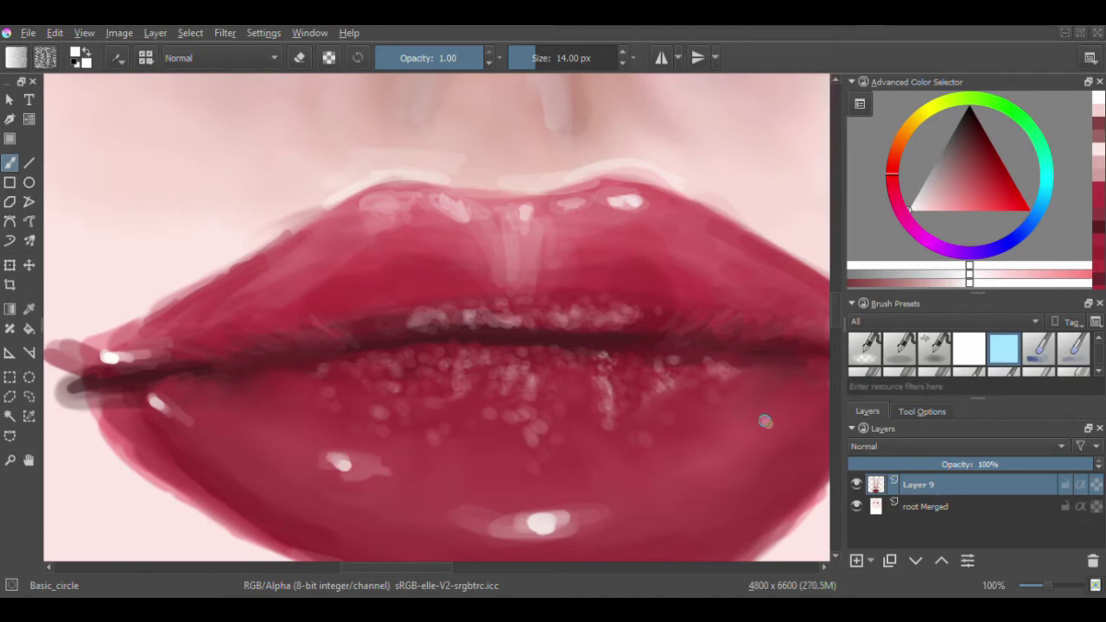
{"action": "scroll", "coordinate": [776, 435], "scroll_direction": "down", "scroll_amount": 3}
{"action": "scroll", "coordinate": [345, 389], "scroll_direction": "up", "scroll_amount": 3}
Step: Paint pink shadow strokes beneath the right eye and then the left eye
{"action": "scroll", "coordinate": [247, 440], "scroll_direction": "down", "scroll_amount": 4}
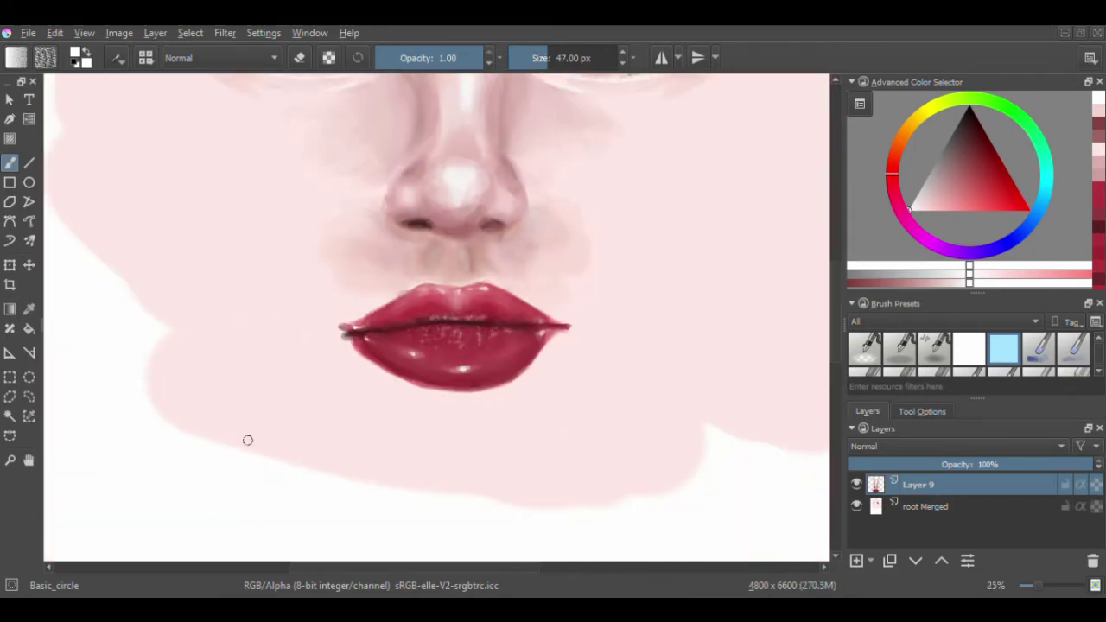
{"action": "scroll", "coordinate": [393, 282], "scroll_direction": "up", "scroll_amount": 2}
{"action": "scroll", "coordinate": [393, 282], "scroll_direction": "down", "scroll_amount": 2}
{"action": "scroll", "coordinate": [832, 304], "scroll_direction": "down", "scroll_amount": 2}
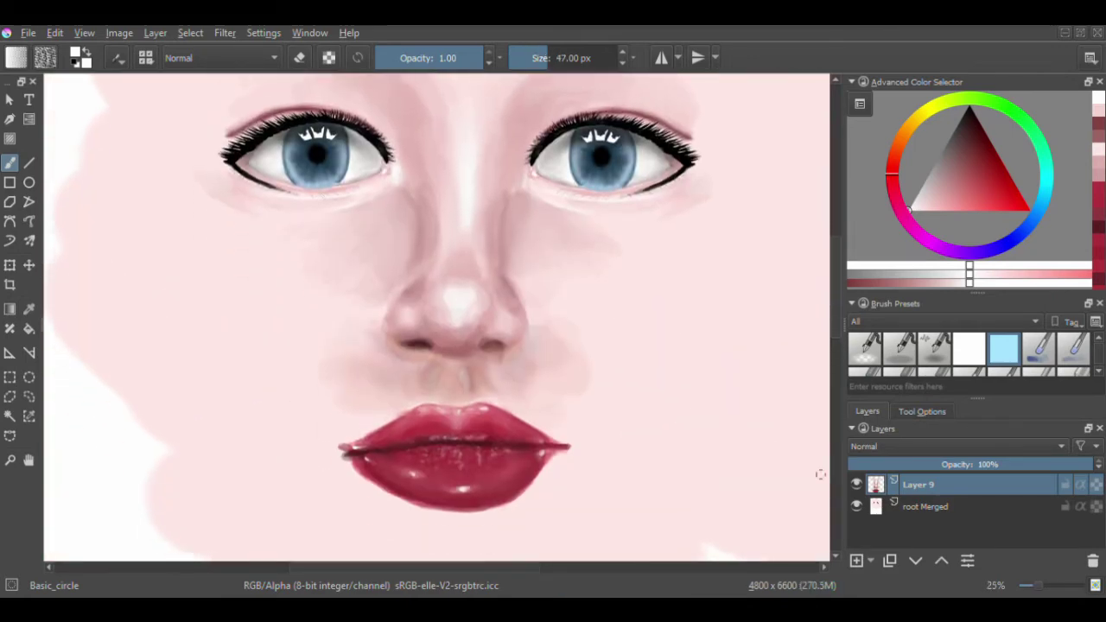
{"action": "scroll", "coordinate": [458, 346], "scroll_direction": "up", "scroll_amount": 2}
{"action": "left_click", "coordinate": [959, 182]}
{"action": "left_click_drag", "start_coordinate": [540, 269], "coordinate": [696, 267]}
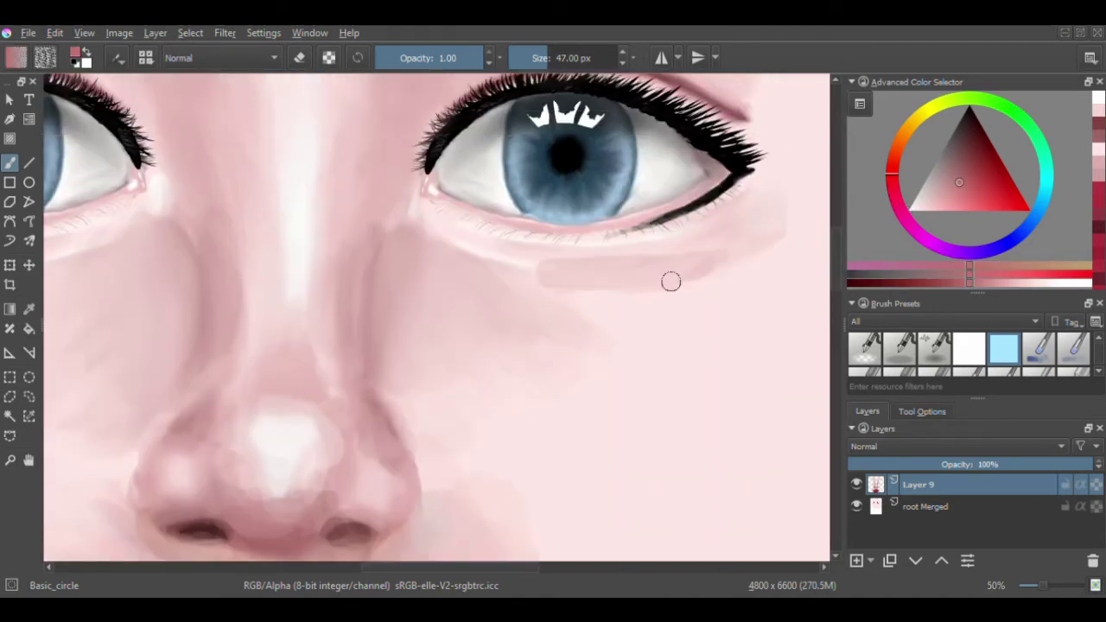
{"action": "left_click_drag", "start_coordinate": [483, 283], "coordinate": [692, 278]}
{"action": "scroll", "coordinate": [415, 303], "scroll_direction": "left", "scroll_amount": 5}
{"action": "key", "text": "]"}
{"action": "left_click_drag", "start_coordinate": [121, 259], "coordinate": [254, 289]}
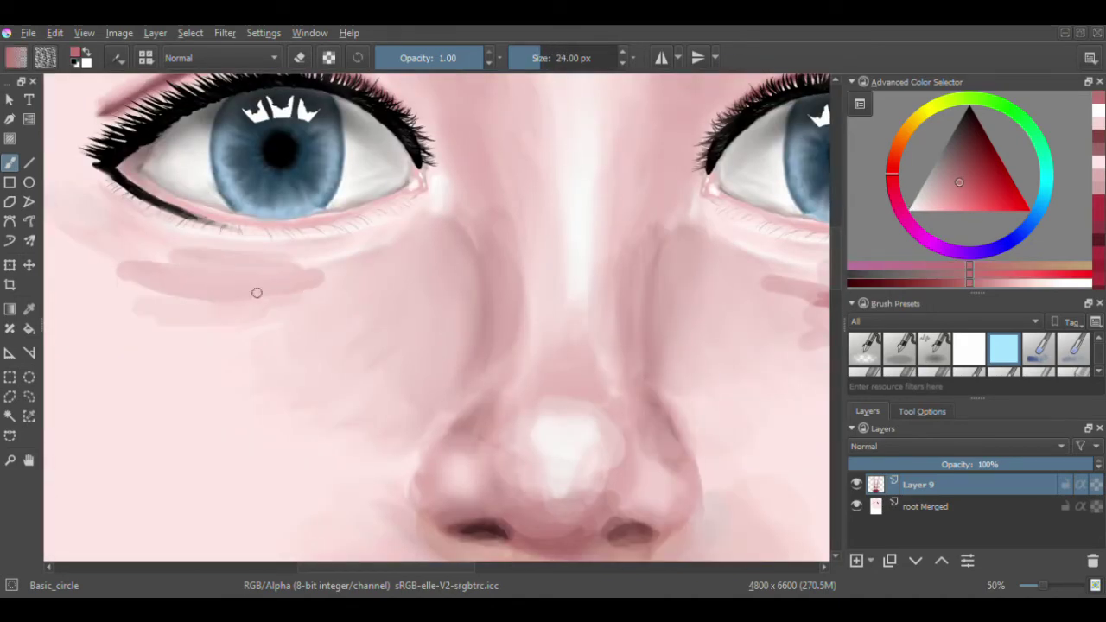
{"action": "left_click_drag", "start_coordinate": [139, 302], "coordinate": [259, 319]}
{"action": "scroll", "coordinate": [268, 314], "scroll_direction": "down", "scroll_amount": 2}
Step: Blend both under-eye shadows into the cheeks with the Smudge_soft preset
{"action": "left_click", "coordinate": [942, 322]}
{"action": "left_click", "coordinate": [913, 458]}
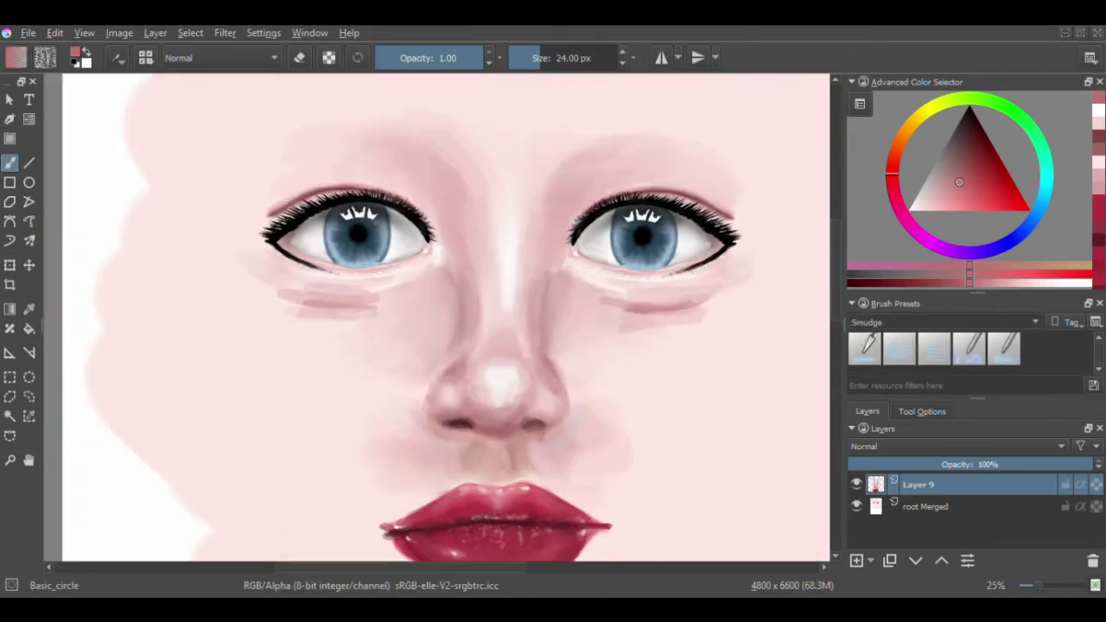
{"action": "left_click", "coordinate": [969, 349]}
{"action": "scroll", "coordinate": [279, 306], "scroll_direction": "up", "scroll_amount": 2}
{"action": "left_click_drag", "start_coordinate": [279, 306], "coordinate": [138, 294]}
{"action": "scroll", "coordinate": [608, 267], "scroll_direction": "right", "scroll_amount": 5}
{"action": "left_click_drag", "start_coordinate": [607, 276], "coordinate": [467, 298]}
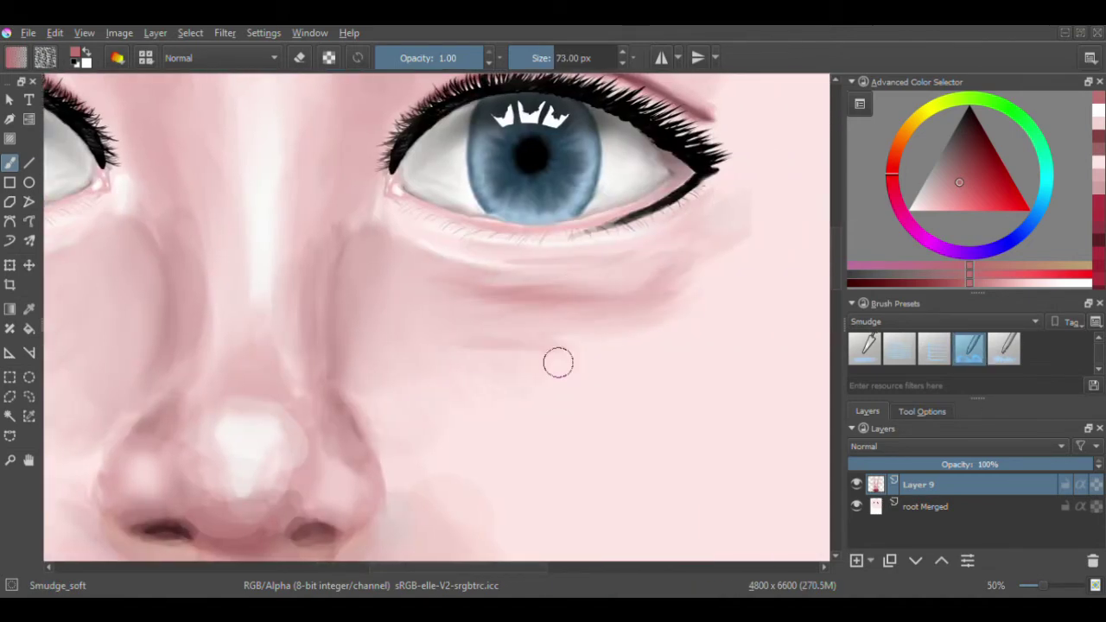
{"action": "mouse_move", "coordinate": [558, 360]}
{"action": "left_mouse_down"}
{"action": "mouse_move", "coordinate": [508, 322]}
{"action": "mouse_move", "coordinate": [717, 277]}
{"action": "left_mouse_up"}
{"action": "key", "text": "minus"}
{"action": "key", "text": "minus"}
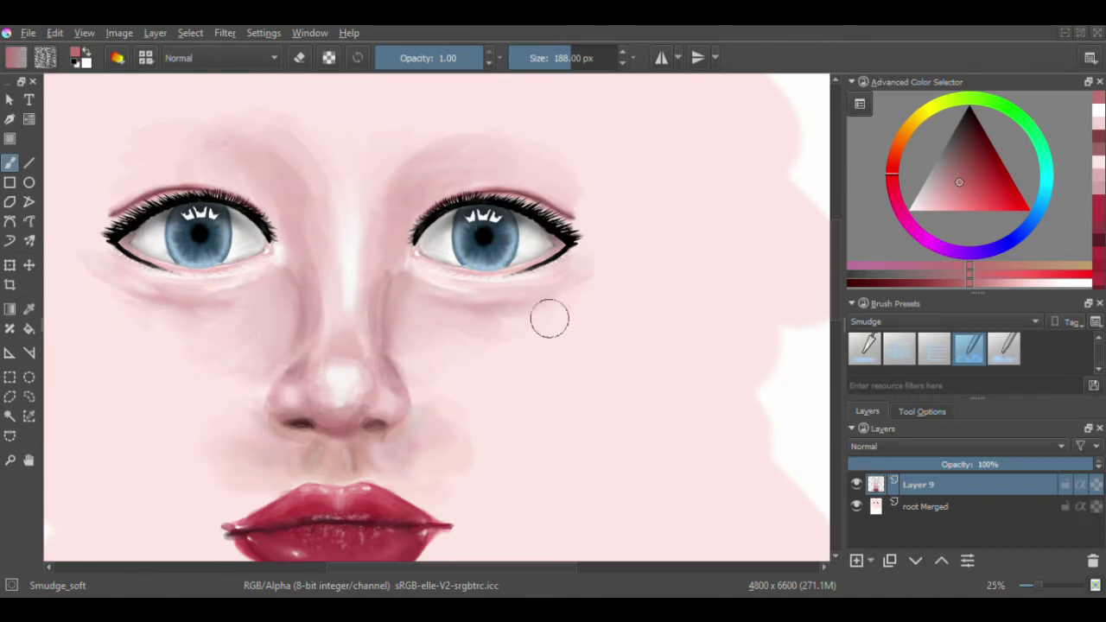
{"action": "scroll", "coordinate": [133, 364], "scroll_direction": "down", "scroll_amount": 1}
{"action": "scroll", "coordinate": [132, 364], "scroll_direction": "up", "scroll_amount": 1}
Step: Paint a warm peach shadow along the lower lip, undoing a stray pale patch
{"action": "scroll", "coordinate": [513, 525], "scroll_direction": "up", "scroll_amount": 2}
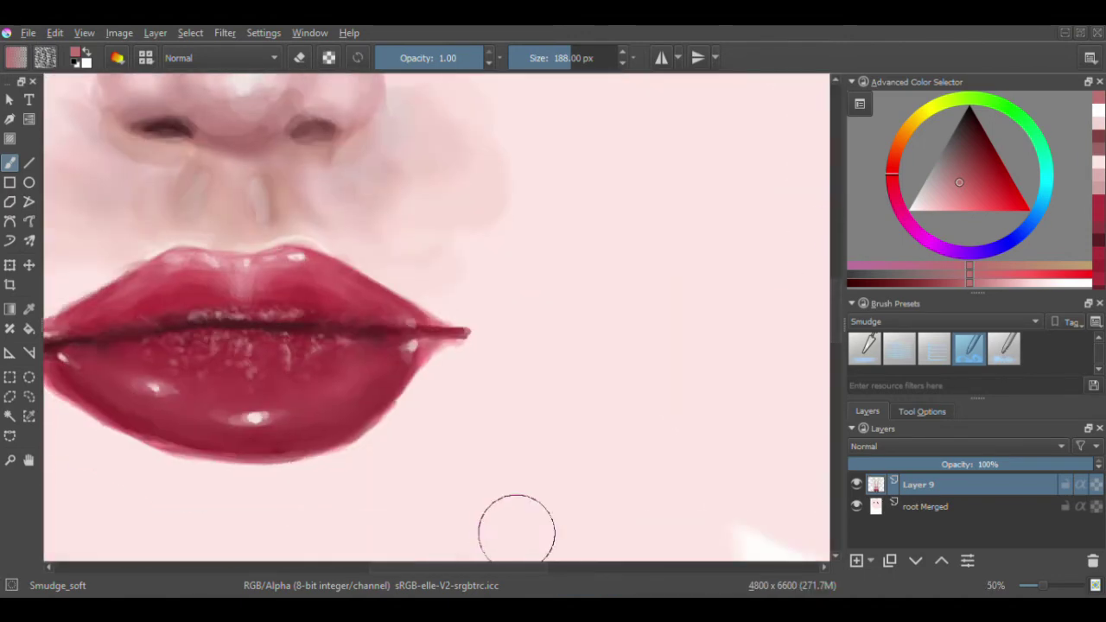
{"action": "left_click", "coordinate": [959, 282]}
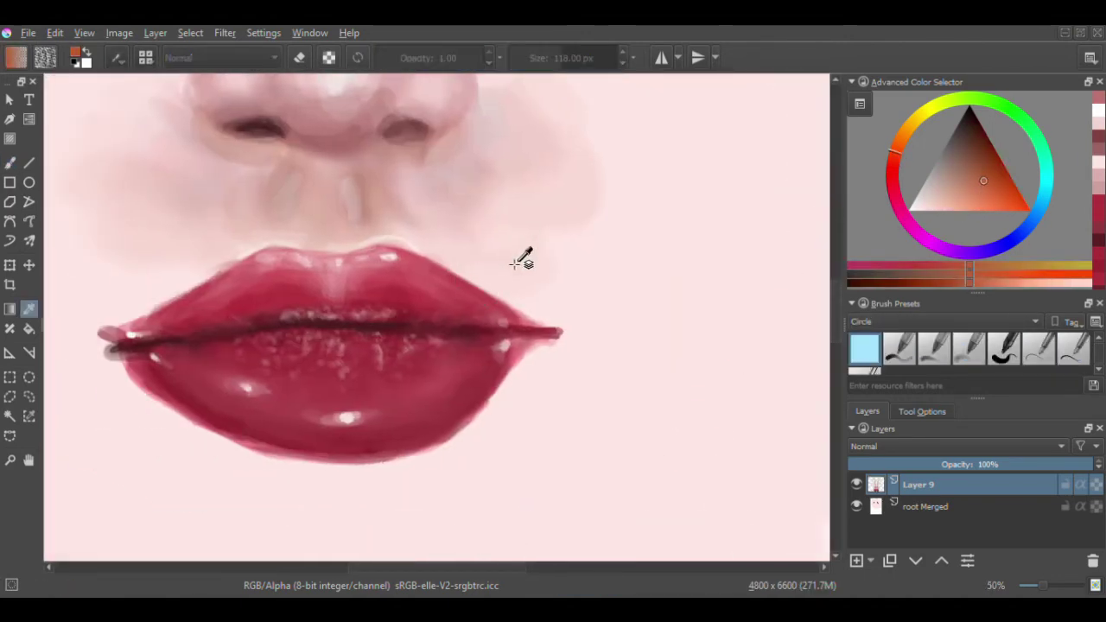
{"action": "mouse_move", "coordinate": [519, 254]}
{"action": "left_mouse_down"}
{"action": "mouse_move", "coordinate": [571, 268]}
{"action": "mouse_move", "coordinate": [504, 221]}
{"action": "left_mouse_up"}
{"action": "key", "text": "bracketleft"}
{"action": "key", "text": "bracketleft"}
{"action": "key", "text": "bracketleft"}
{"action": "key", "text": "ctrl+z"}
{"action": "mouse_move", "coordinate": [518, 372]}
{"action": "left_mouse_down"}
{"action": "mouse_move", "coordinate": [216, 462]}
{"action": "mouse_move", "coordinate": [121, 394]}
{"action": "mouse_move", "coordinate": [220, 471]}
{"action": "mouse_move", "coordinate": [466, 447]}
{"action": "mouse_move", "coordinate": [207, 466]}
{"action": "left_mouse_up"}
{"action": "key", "text": "bracketright"}
{"action": "key", "text": "bracketright"}
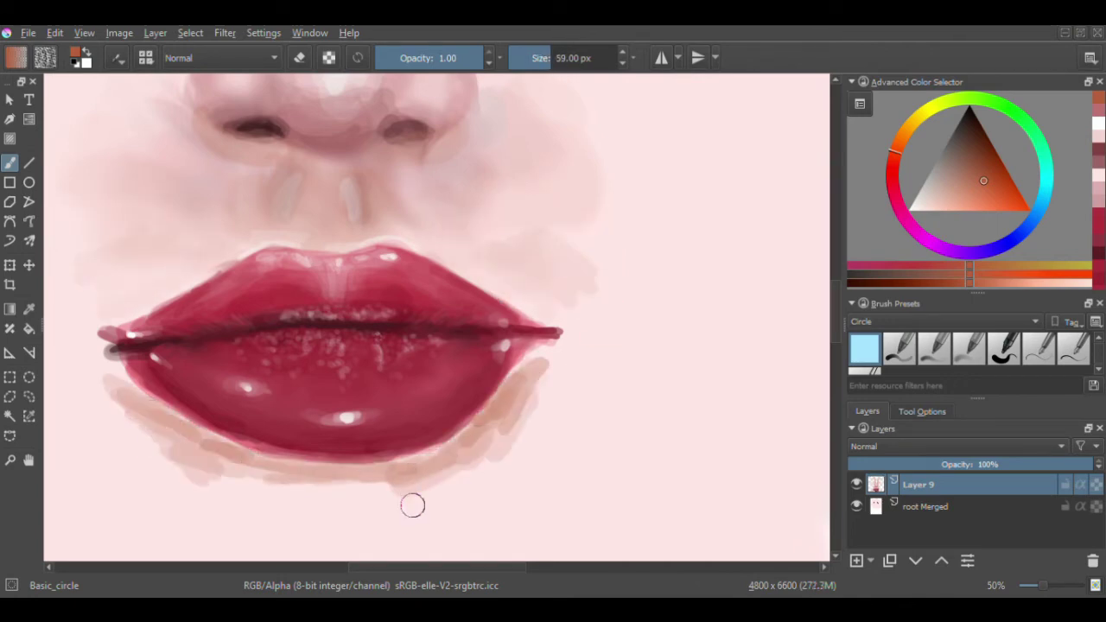
{"action": "left_click_drag", "start_coordinate": [412, 504], "coordinate": [251, 489]}
{"action": "left_click_drag", "start_coordinate": [371, 507], "coordinate": [375, 504]}
Step: Extend the peach shadow below the lower lip toward the chin with a 73 px brush
{"action": "scroll", "coordinate": [837, 388], "scroll_direction": "down", "scroll_amount": 5}
{"action": "scroll", "coordinate": [836, 388], "scroll_direction": "up", "scroll_amount": 5}
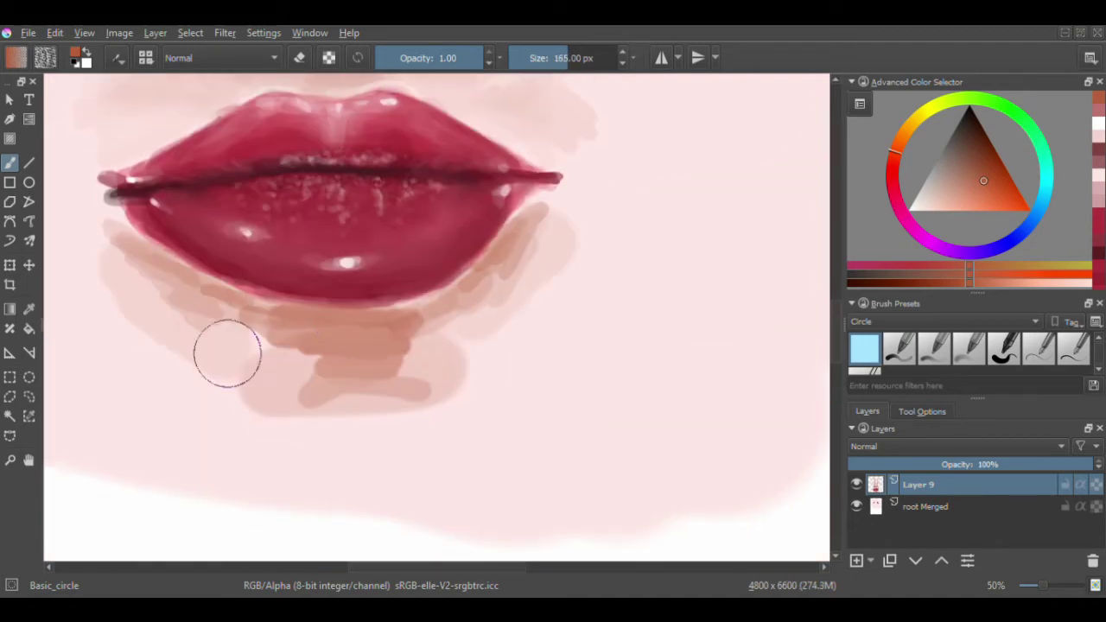
{"action": "key", "text": "bracketleft"}
{"action": "key", "text": "bracketleft"}
{"action": "key", "text": "bracketleft"}
{"action": "left_click_drag", "start_coordinate": [432, 346], "coordinate": [285, 406]}
{"action": "left_click_drag", "start_coordinate": [510, 328], "coordinate": [222, 422]}
{"action": "key", "text": "minus"}
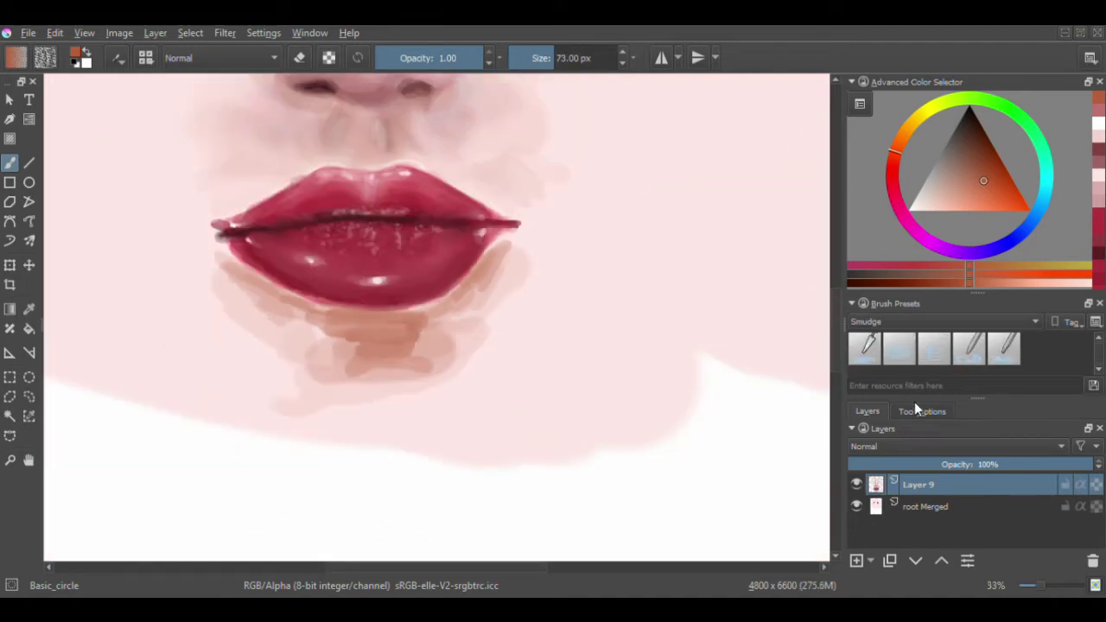
Step: Blend the chin shadow broadly with the soft smudge brush
{"action": "left_click", "coordinate": [970, 348]}
{"action": "key", "text": "plus"}
{"action": "mouse_move", "coordinate": [279, 363]}
{"action": "left_mouse_down"}
{"action": "mouse_move", "coordinate": [515, 300]}
{"action": "mouse_move", "coordinate": [558, 252]}
{"action": "mouse_move", "coordinate": [521, 378]}
{"action": "mouse_move", "coordinate": [262, 363]}
{"action": "mouse_move", "coordinate": [309, 431]}
{"action": "left_mouse_up"}
{"action": "scroll", "coordinate": [345, 308], "scroll_direction": "left", "scroll_amount": 3}
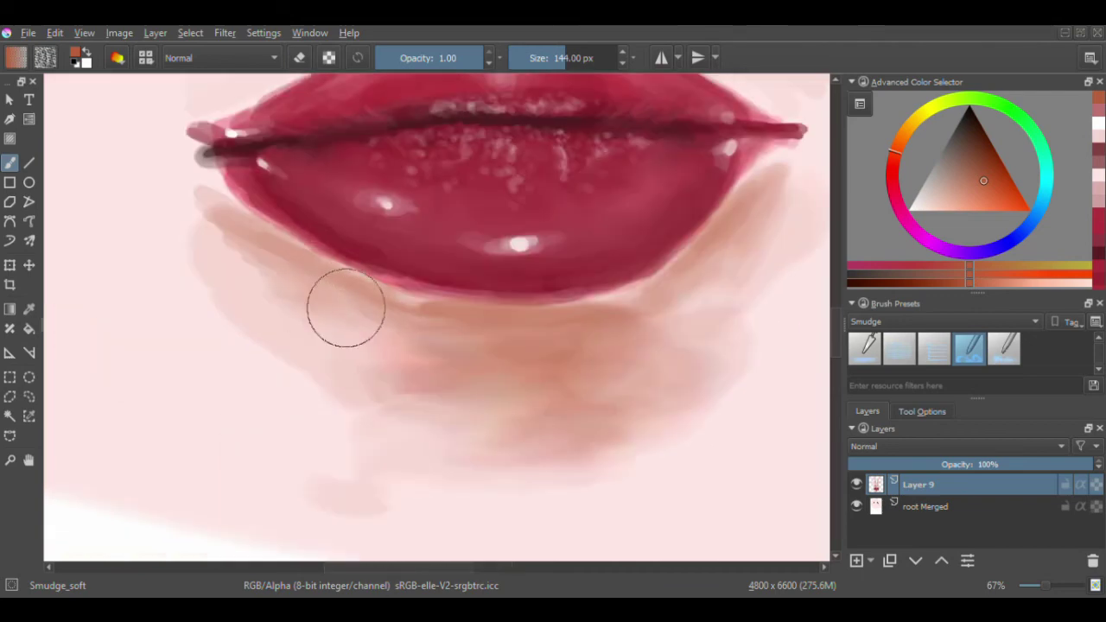
{"action": "left_click_drag", "start_coordinate": [753, 341], "coordinate": [501, 402]}
{"action": "key", "text": "bracketright"}
{"action": "key", "text": "bracketright"}
{"action": "key", "text": "bracketright"}
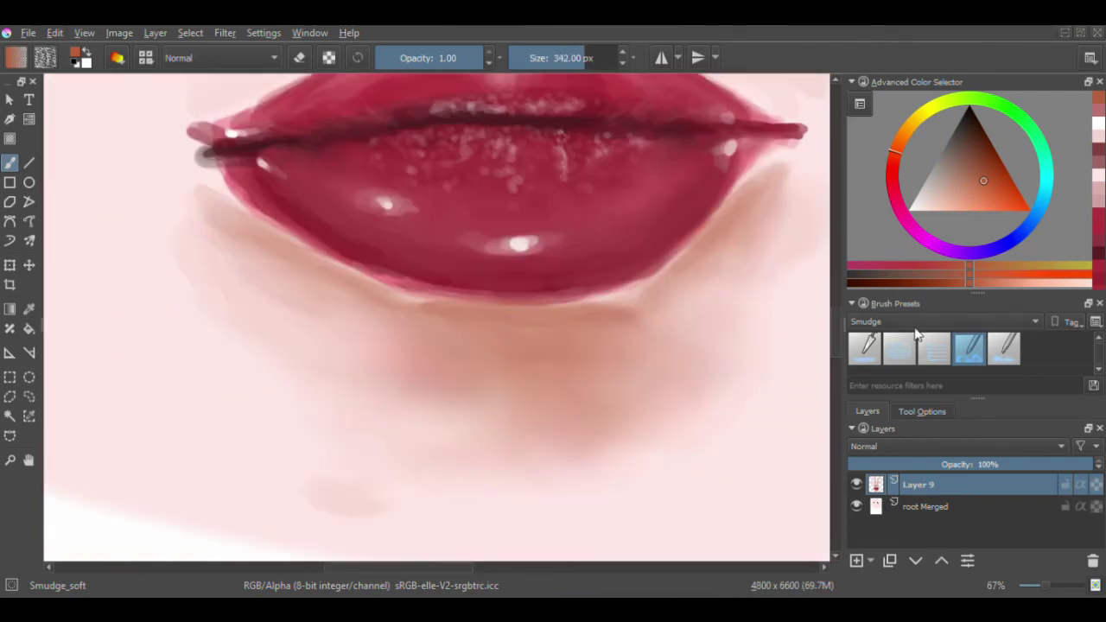
{"action": "key", "text": "slash"}
{"action": "left_click", "coordinate": [259, 302], "text": "ctrl"}
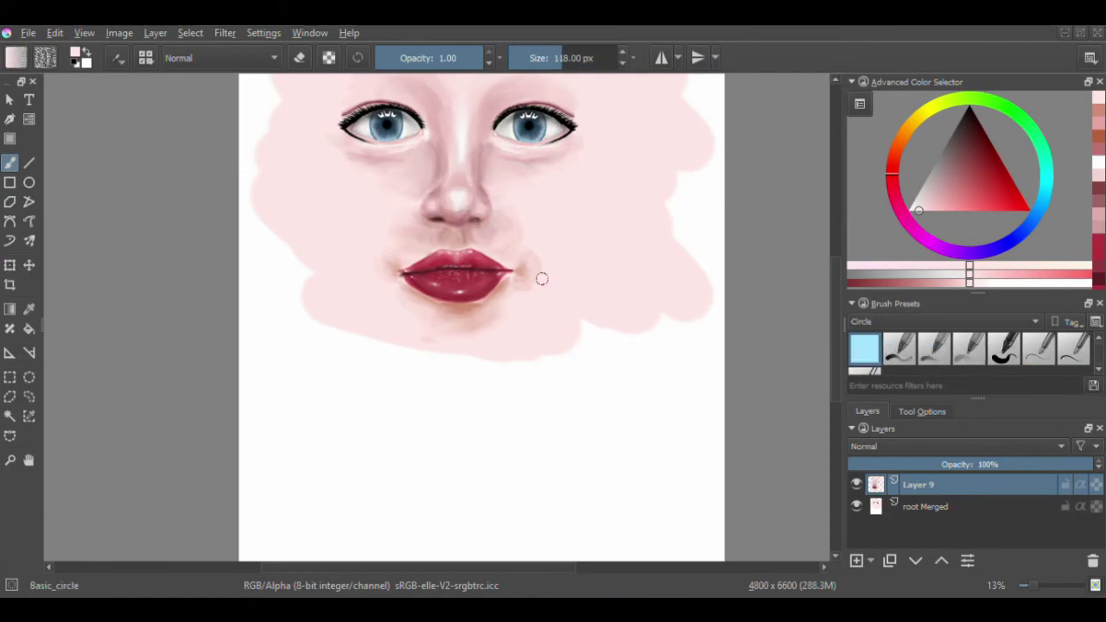
Step: Paint broad light pink skin around the face, then merge Layer 9 down into root Merged
{"action": "key", "text": "bracketright"}
{"action": "key", "text": "bracketright"}
{"action": "key", "text": "bracketright"}
{"action": "mouse_move", "coordinate": [542, 278]}
{"action": "left_mouse_down"}
{"action": "mouse_move", "coordinate": [259, 230]}
{"action": "mouse_move", "coordinate": [418, 365]}
{"action": "left_mouse_up"}
{"action": "key", "text": "ctrl+z"}
{"action": "scroll", "coordinate": [277, 320], "scroll_direction": "up", "scroll_amount": 2}
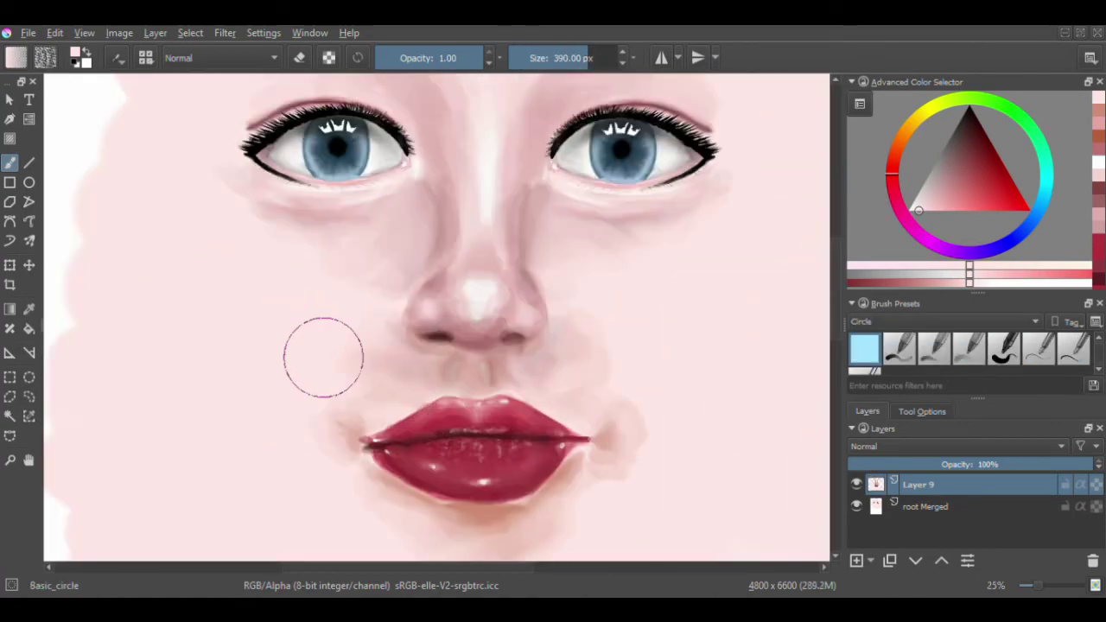
{"action": "scroll", "coordinate": [378, 334], "scroll_direction": "down", "scroll_amount": 2}
{"action": "key", "text": "ctrl+e"}
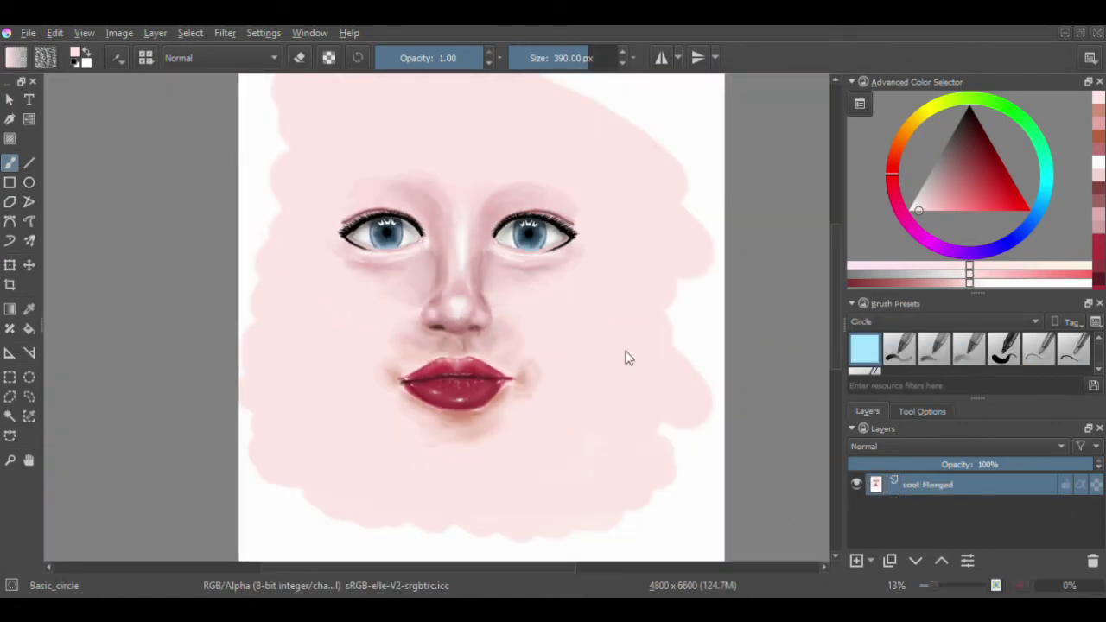